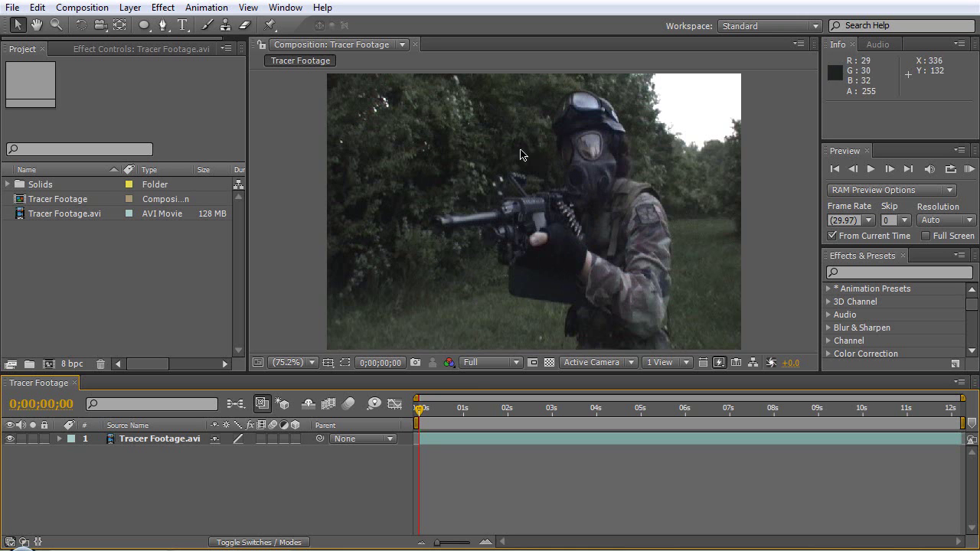
Step: Scrub through the first four seconds of the footage, ending near the two-second mark
{"action": "left_click_drag", "start_coordinate": [422, 410], "coordinate": [911, 419]}
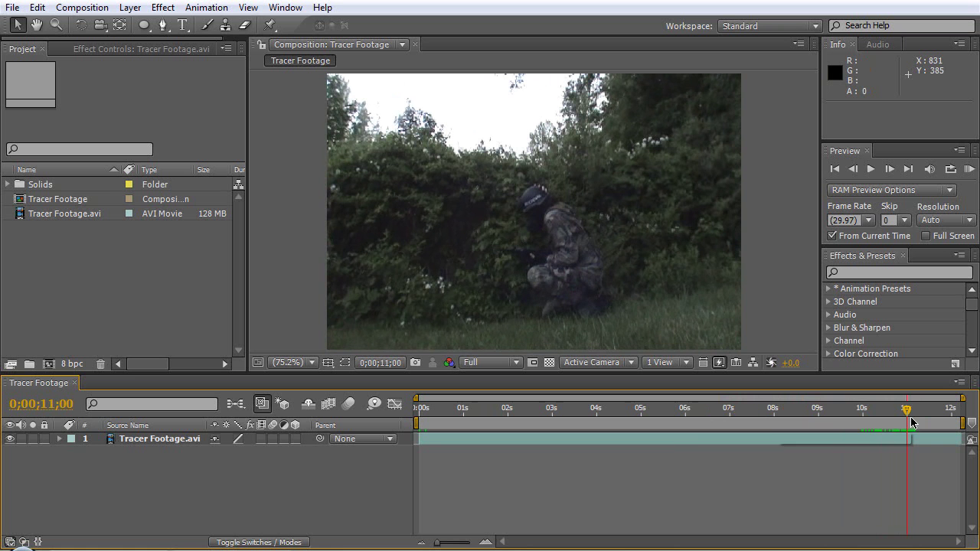
{"action": "left_click", "coordinate": [621, 412]}
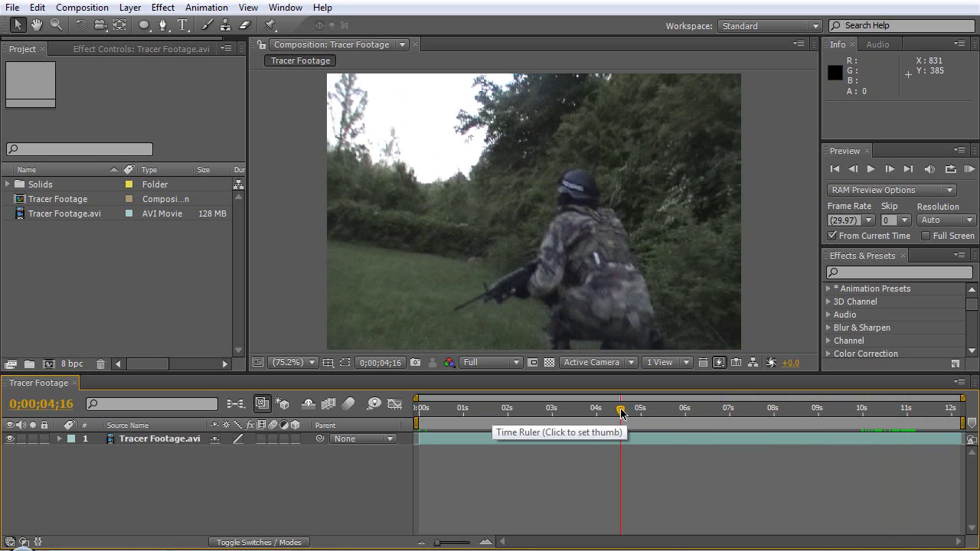
{"action": "left_click_drag", "start_coordinate": [621, 411], "coordinate": [420, 411]}
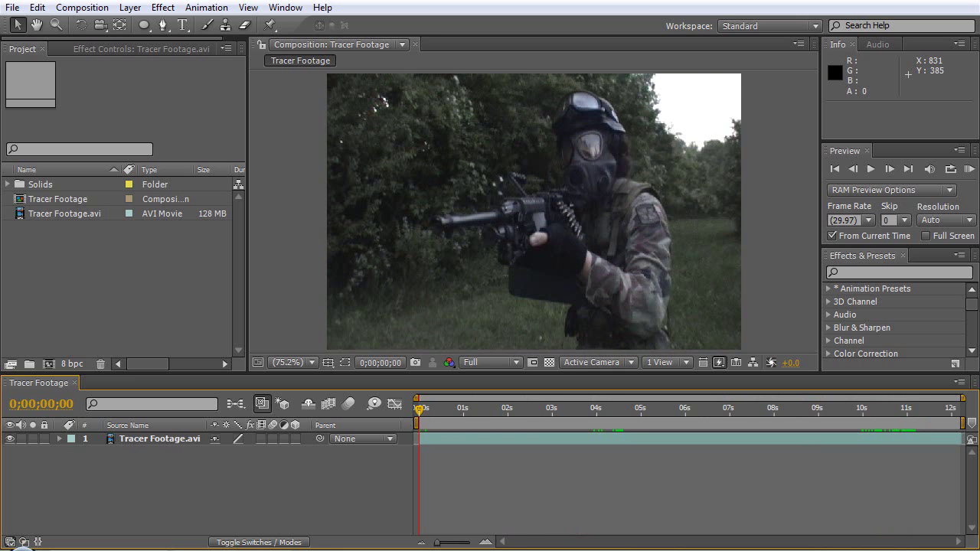
Step: Create a 720×480 pale yellow solid (starting from FFFC00) named Medium Yellow Solid 2
{"action": "left_click", "coordinate": [134, 8]}
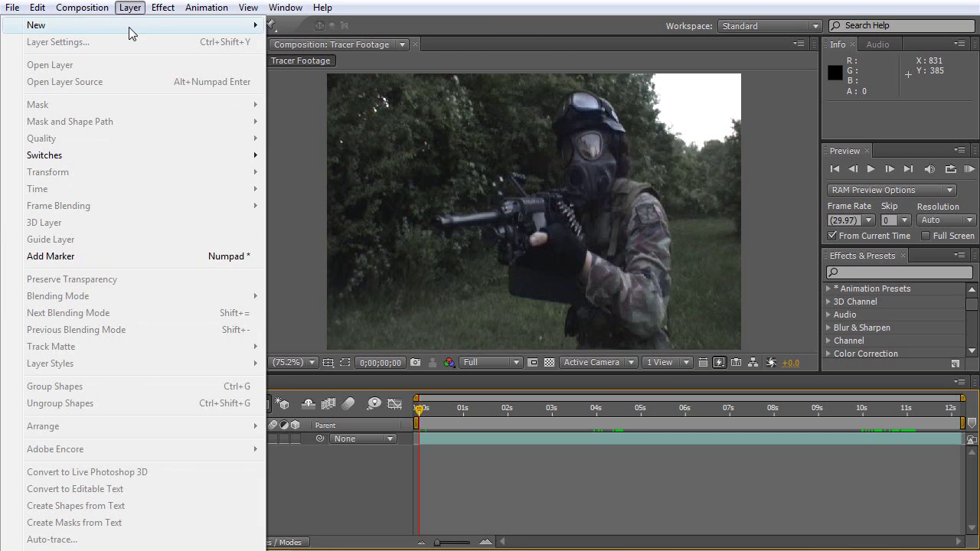
{"action": "mouse_move", "coordinate": [134, 27]}
{"action": "left_click", "coordinate": [301, 41]}
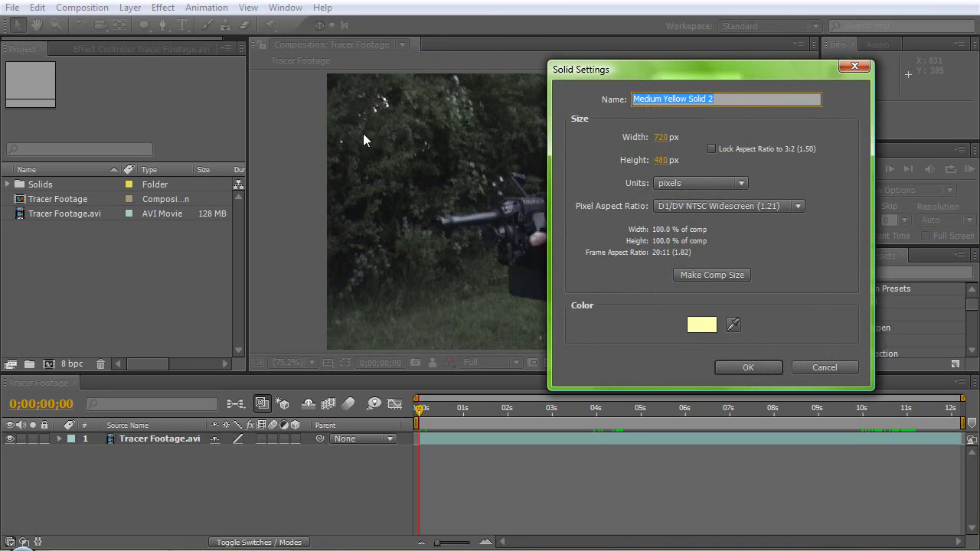
{"action": "left_click", "coordinate": [698, 324]}
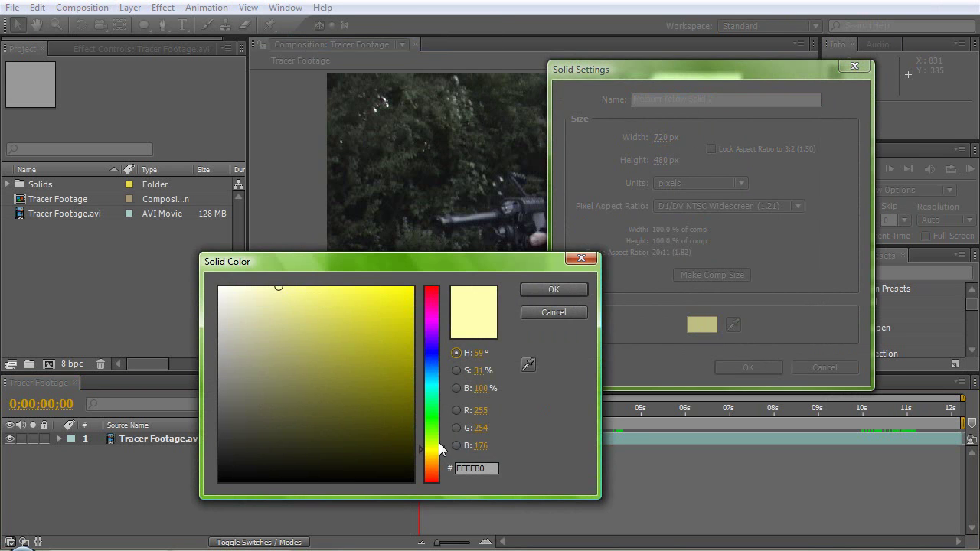
{"action": "mouse_move", "coordinate": [442, 449]}
{"action": "left_mouse_down"}
{"action": "mouse_move", "coordinate": [440, 404]}
{"action": "mouse_move", "coordinate": [449, 450]}
{"action": "left_mouse_up"}
{"action": "type", "text": "FFFC00"}
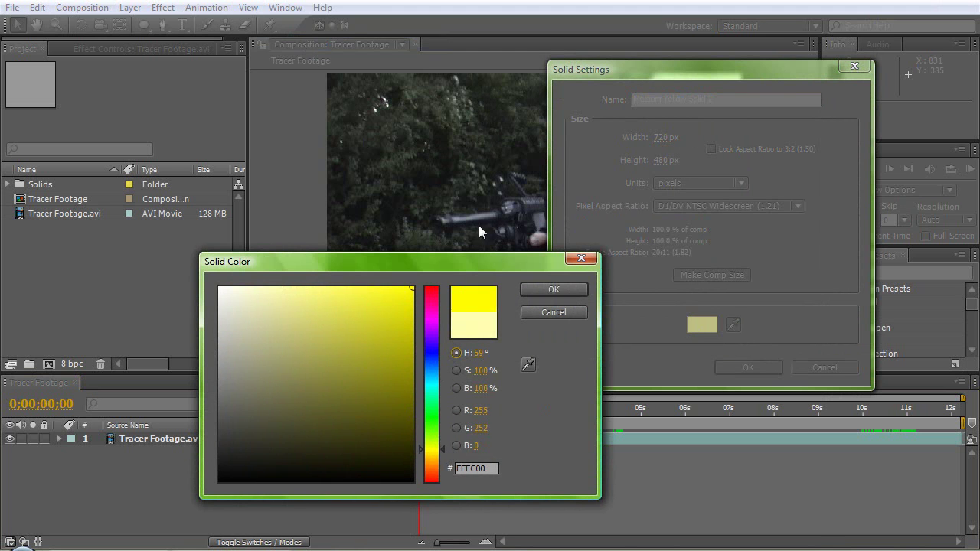
{"action": "left_click_drag", "start_coordinate": [352, 288], "coordinate": [288, 268]}
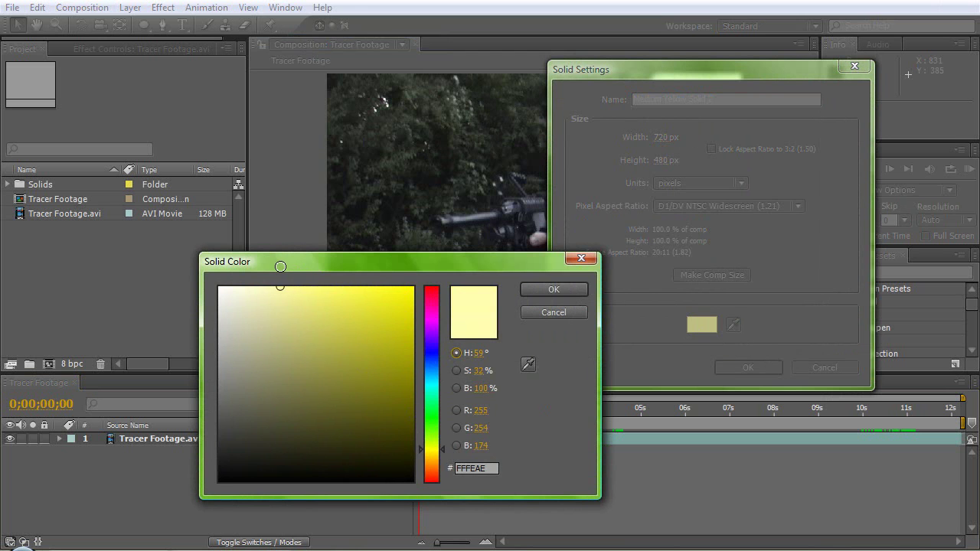
{"action": "left_click", "coordinate": [552, 289]}
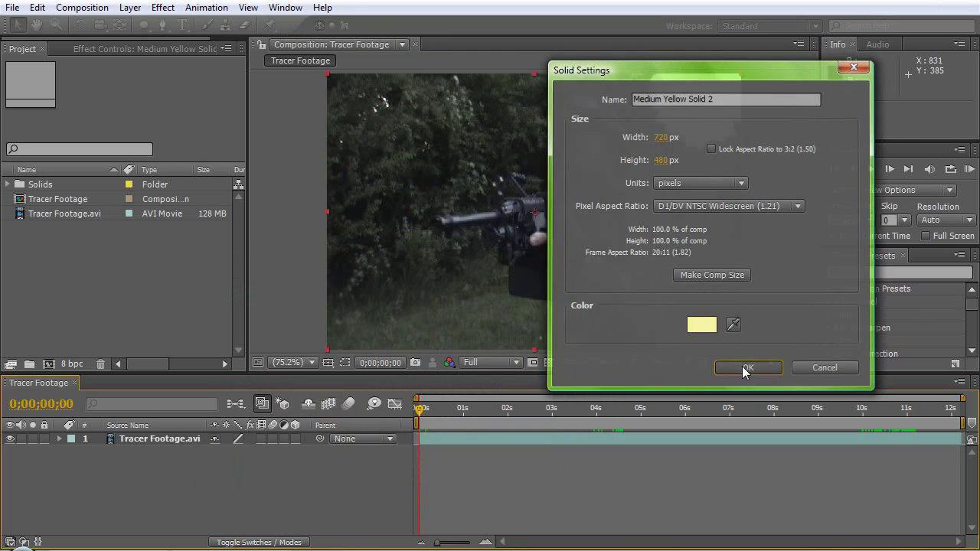
{"action": "left_click", "coordinate": [750, 366]}
{"action": "left_click", "coordinate": [304, 490]}
{"action": "left_click", "coordinate": [159, 442]}
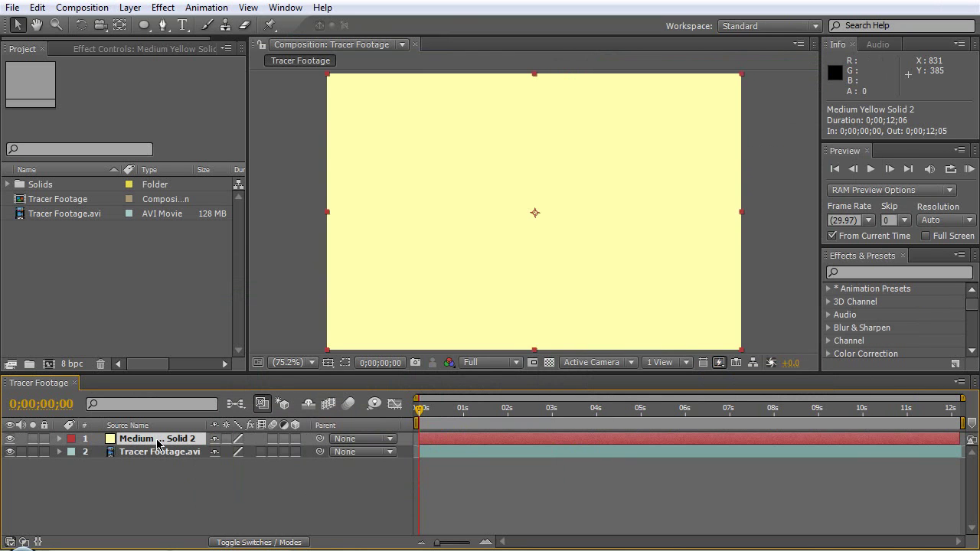
Step: Try a thin rectangular mask on the yellow solid, then undo it
{"action": "left_click", "coordinate": [144, 26]}
{"action": "left_click", "coordinate": [207, 25]}
{"action": "left_click_drag", "start_coordinate": [434, 183], "coordinate": [546, 182]}
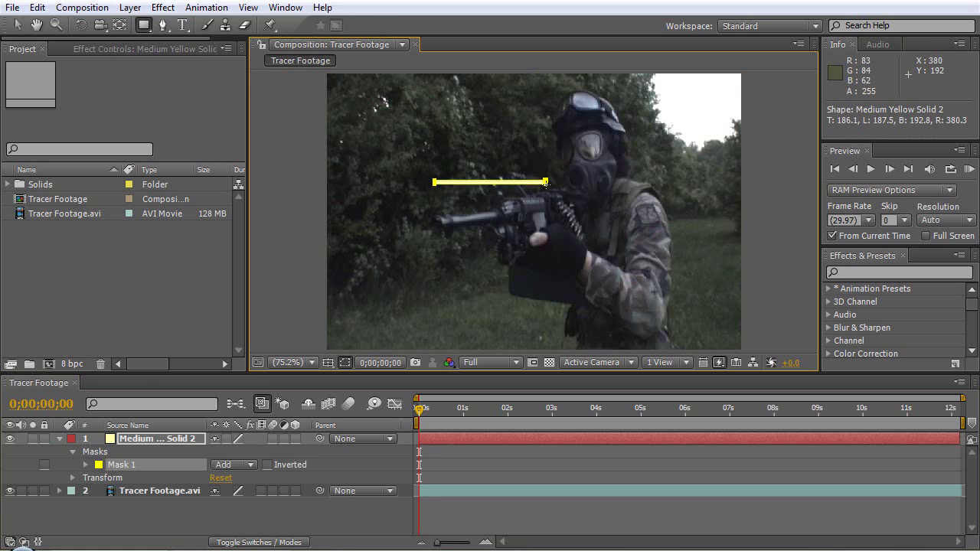
{"action": "key", "text": "ctrl+z"}
Step: Scale the solid to a thin bar about 27% wide and 1% high, at 0;00;04;23
{"action": "left_click", "coordinate": [19, 26]}
{"action": "left_click_drag", "start_coordinate": [536, 76], "coordinate": [545, 218]}
{"action": "left_click_drag", "start_coordinate": [328, 212], "coordinate": [479, 220]}
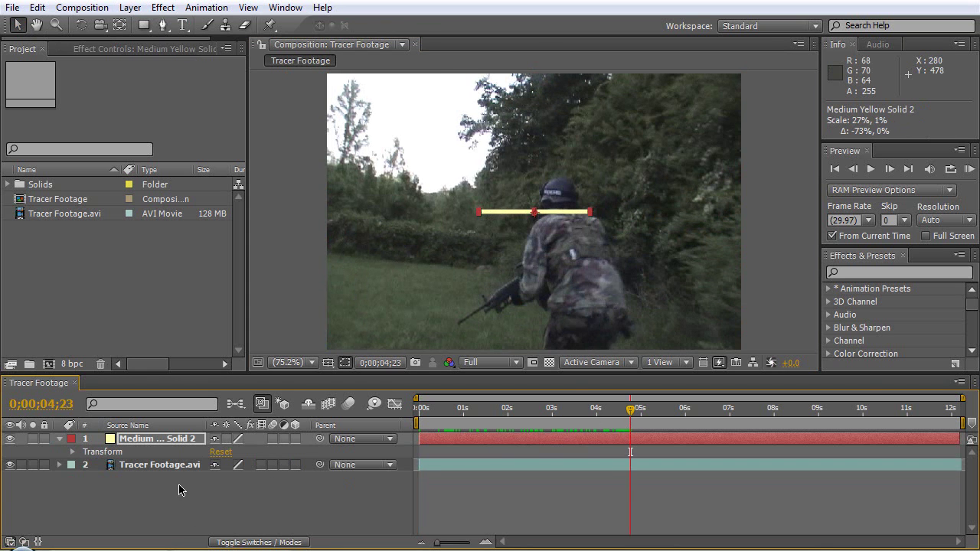
{"action": "left_click", "coordinate": [179, 487]}
{"action": "left_click", "coordinate": [164, 438]}
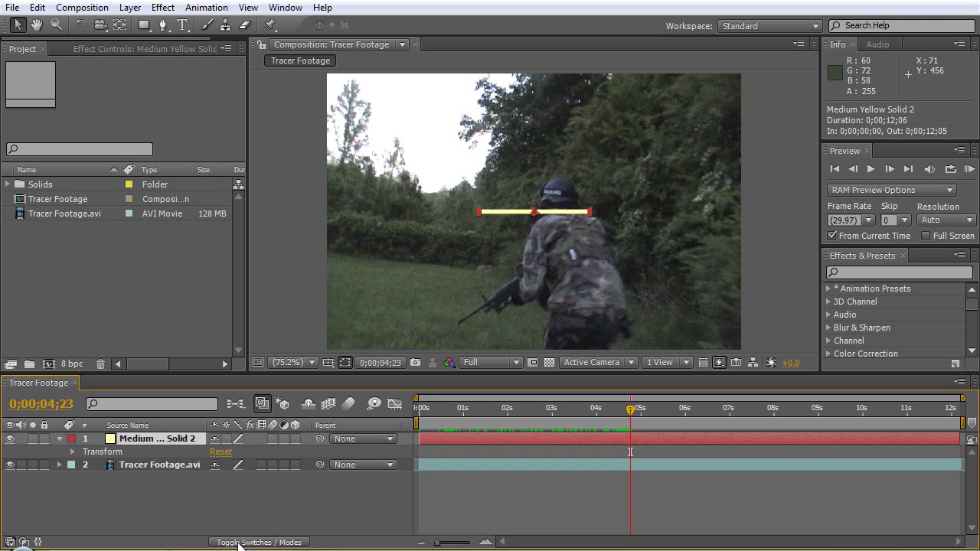
Step: Turn the yellow solid into a 3D layer
{"action": "left_click", "coordinate": [264, 542]}
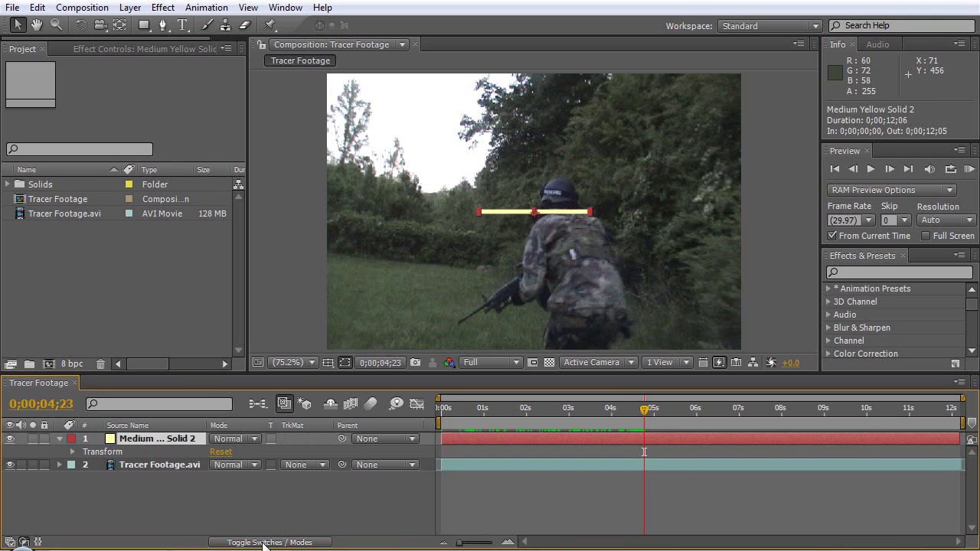
{"action": "left_click", "coordinate": [264, 542]}
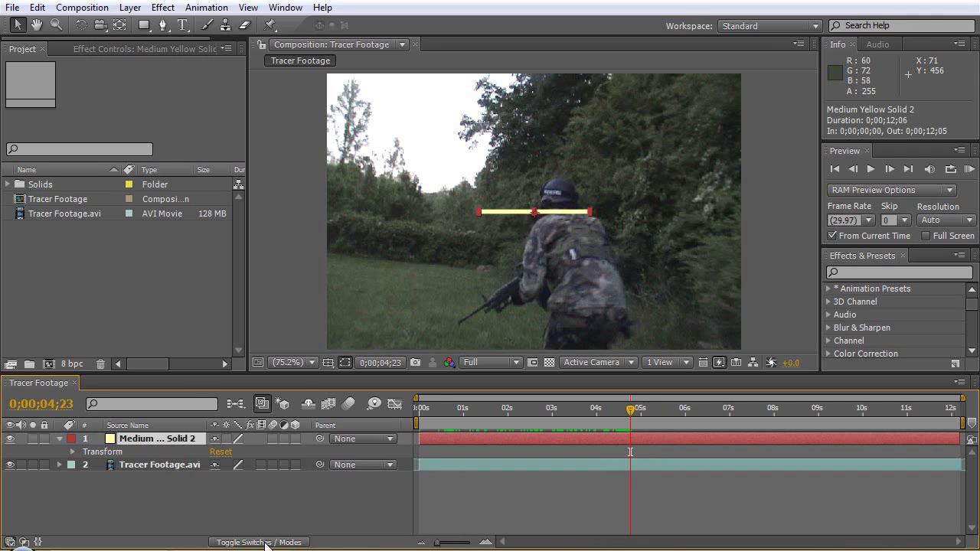
{"action": "left_click", "coordinate": [294, 439]}
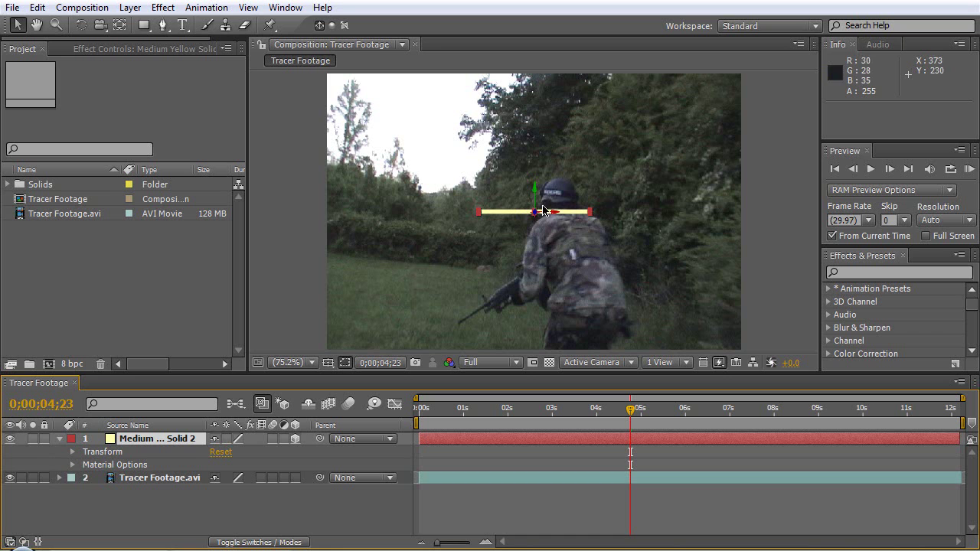
Step: Rotate the streak about 78° on Y and slightly on Z to angle into the scene
{"action": "left_click", "coordinate": [81, 26]}
{"action": "left_click_drag", "start_coordinate": [535, 195], "coordinate": [497, 192]}
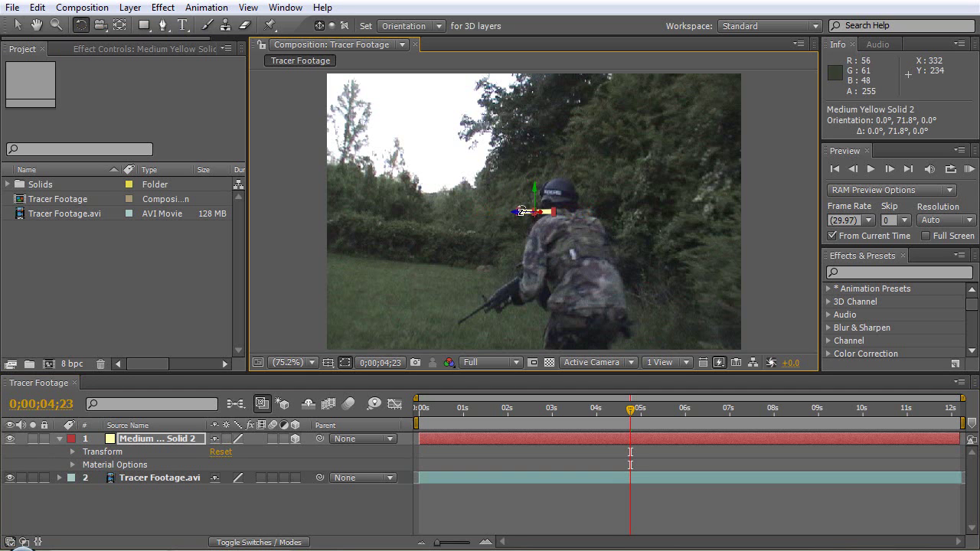
{"action": "left_click_drag", "start_coordinate": [523, 211], "coordinate": [532, 196]}
{"action": "left_click", "coordinate": [17, 25]}
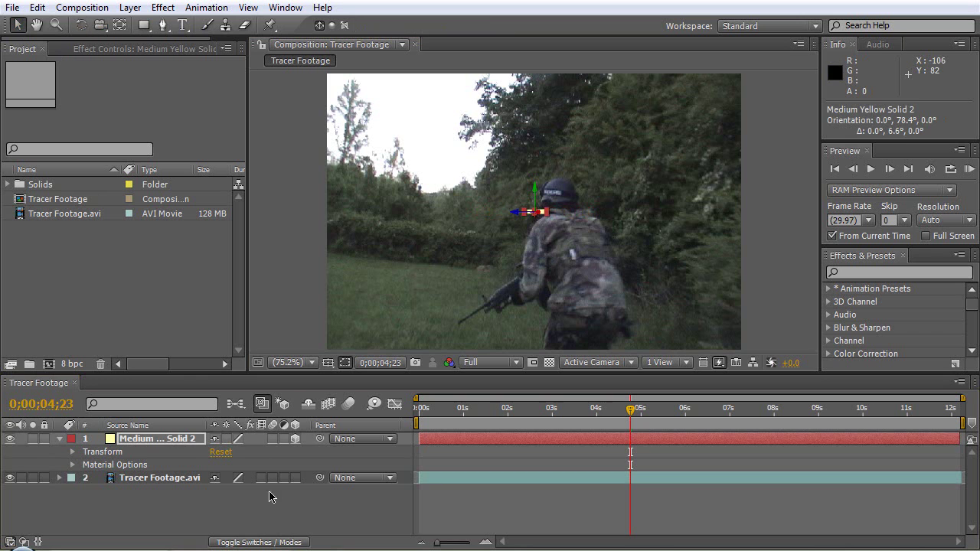
{"action": "left_click", "coordinate": [273, 498]}
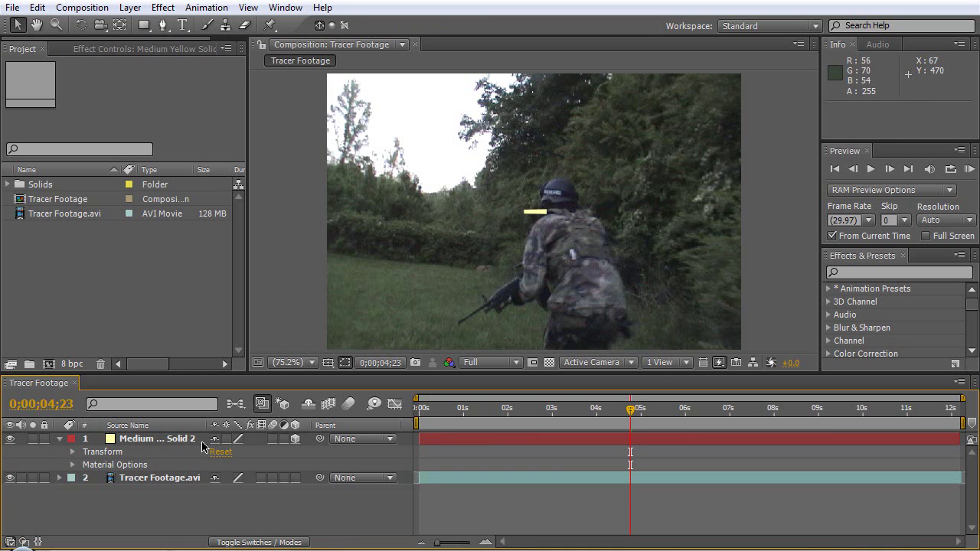
{"action": "left_click", "coordinate": [179, 439]}
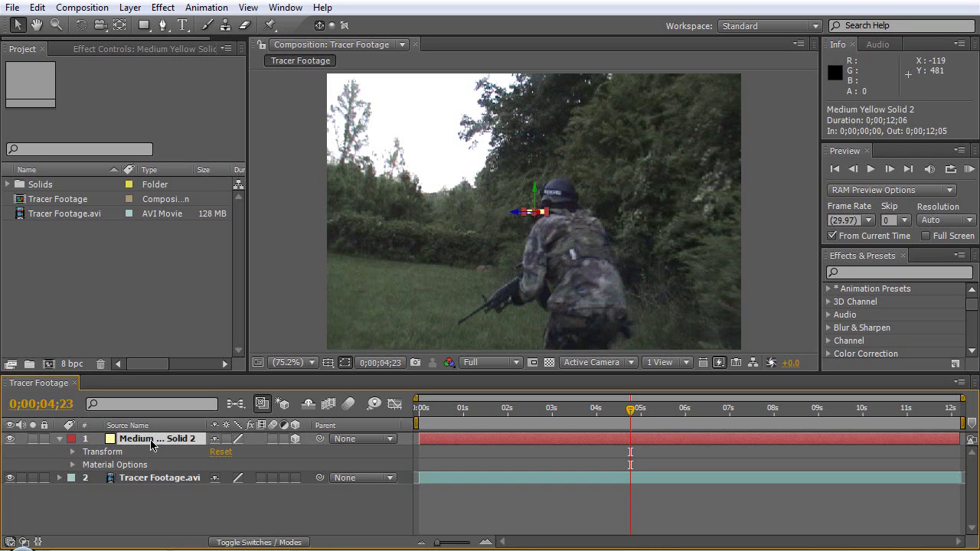
Step: Nudge the streak down slightly and set its first Position keyframe (x 194) at 4;23
{"action": "key", "text": "p"}
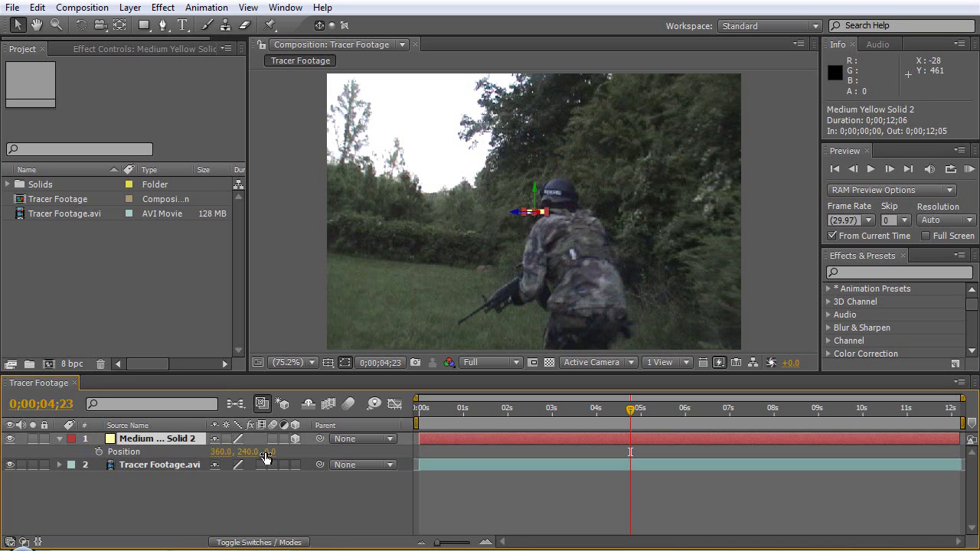
{"action": "left_click_drag", "start_coordinate": [267, 457], "coordinate": [258, 455]}
{"action": "key", "text": "ctrl+z"}
{"action": "key", "text": "ctrl+z"}
{"action": "key", "text": "ctrl+z"}
{"action": "key", "text": "ctrl+z"}
{"action": "key", "text": "ctrl+z"}
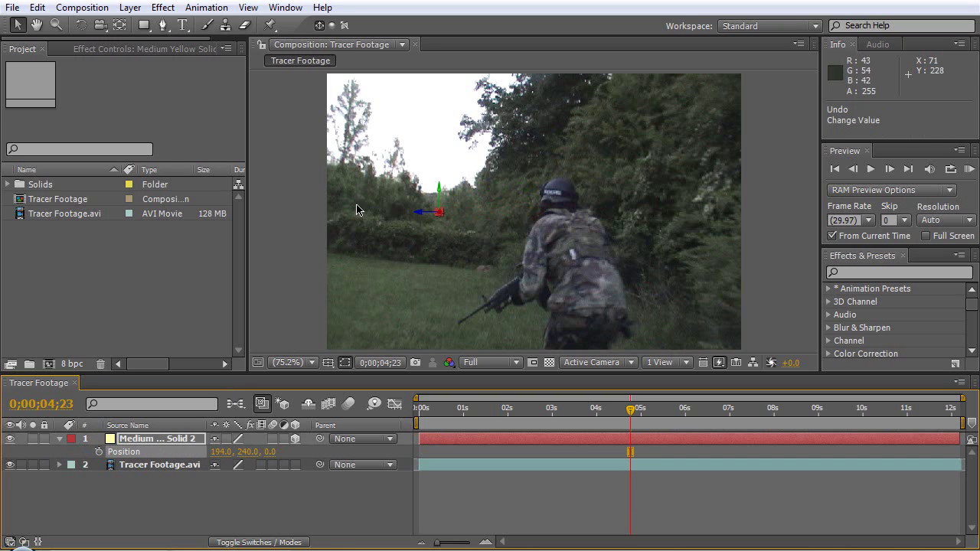
{"action": "left_click_drag", "start_coordinate": [440, 198], "coordinate": [442, 209]}
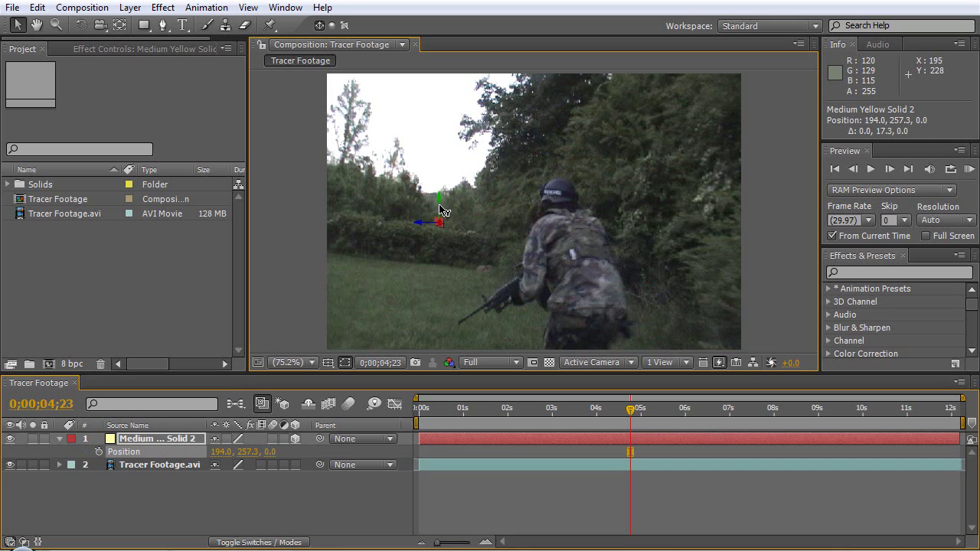
{"action": "left_click", "coordinate": [96, 452]}
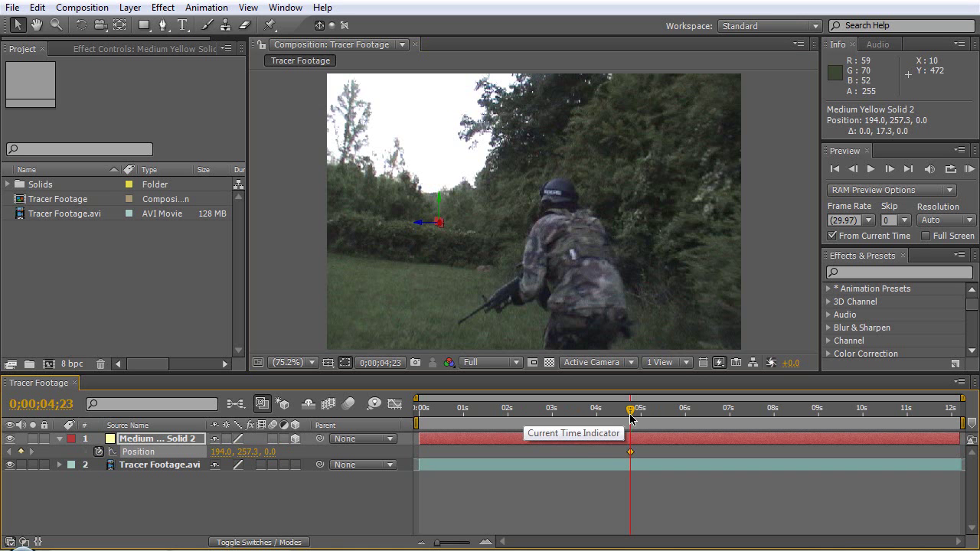
Step: At 4;27, slide the streak right across the frame to x 818 for the second keyframe
{"action": "key", "text": "Page_Down"}
{"action": "key", "text": "Page_Down"}
{"action": "key", "text": "Page_Down"}
{"action": "key", "text": "Page_Down"}
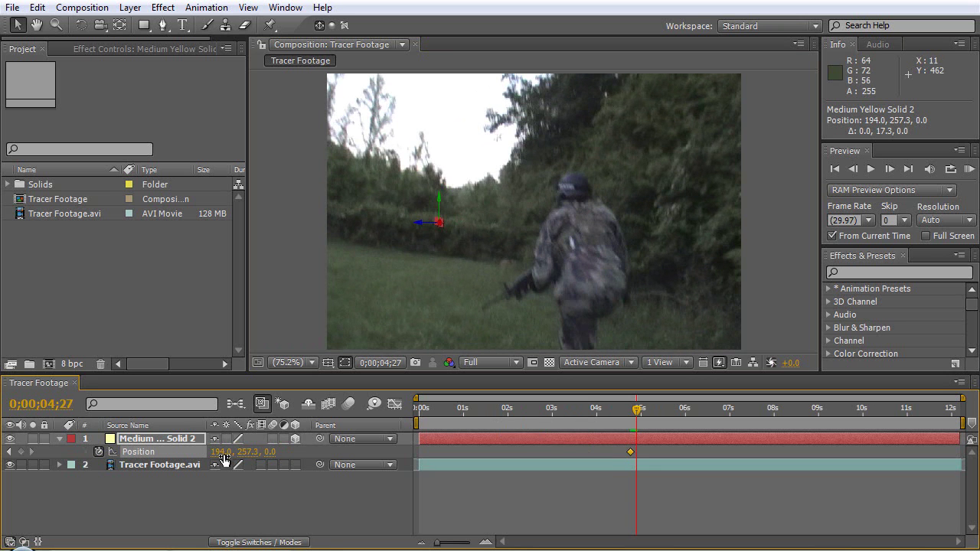
{"action": "left_click_drag", "start_coordinate": [223, 456], "coordinate": [656, 406]}
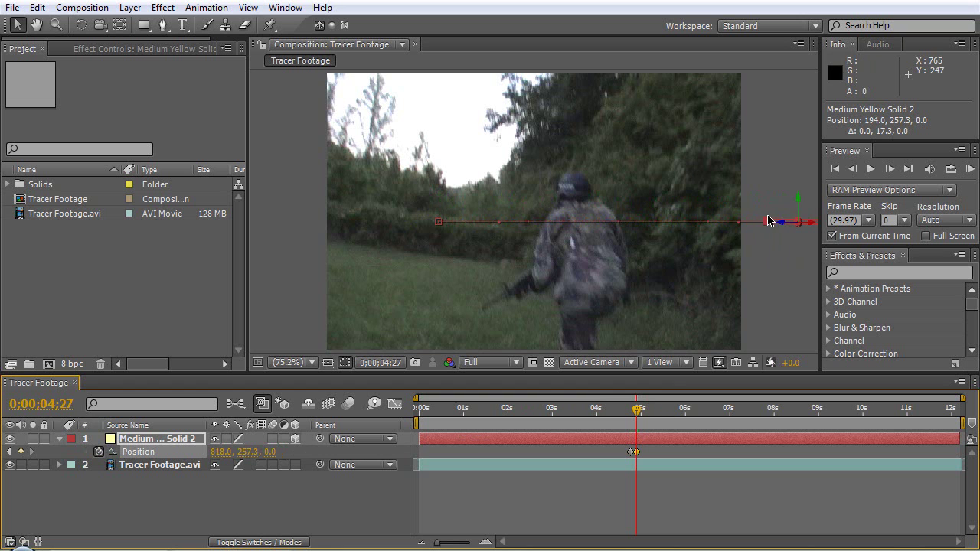
{"action": "scroll", "coordinate": [692, 247], "scroll_direction": "up", "scroll_amount": 1}
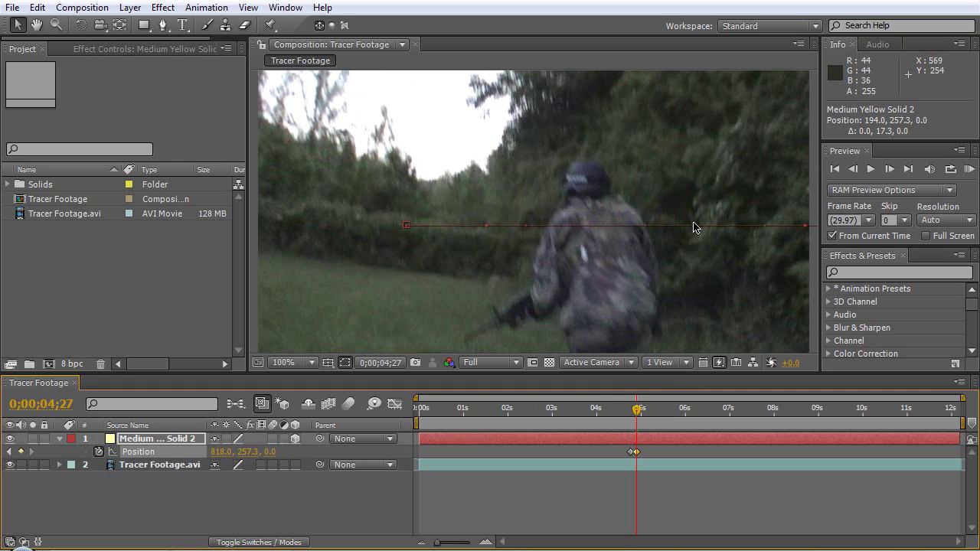
{"action": "key", "text": "h"}
{"action": "left_click_drag", "start_coordinate": [693, 227], "coordinate": [377, 153]}
{"action": "key", "text": "v"}
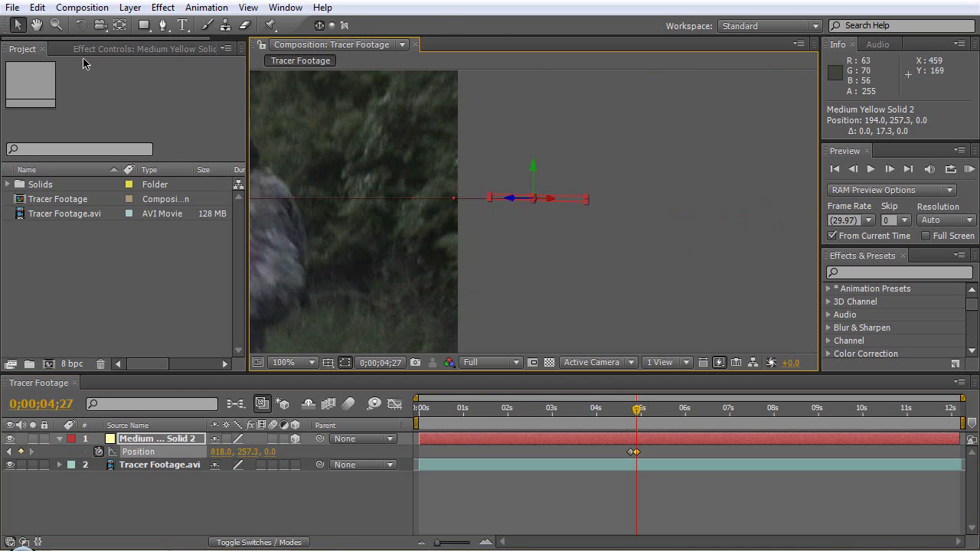
Step: Try slight rotations of the yellow solid, undoing the trial tilt
{"action": "left_click", "coordinate": [81, 25]}
{"action": "left_click", "coordinate": [478, 176]}
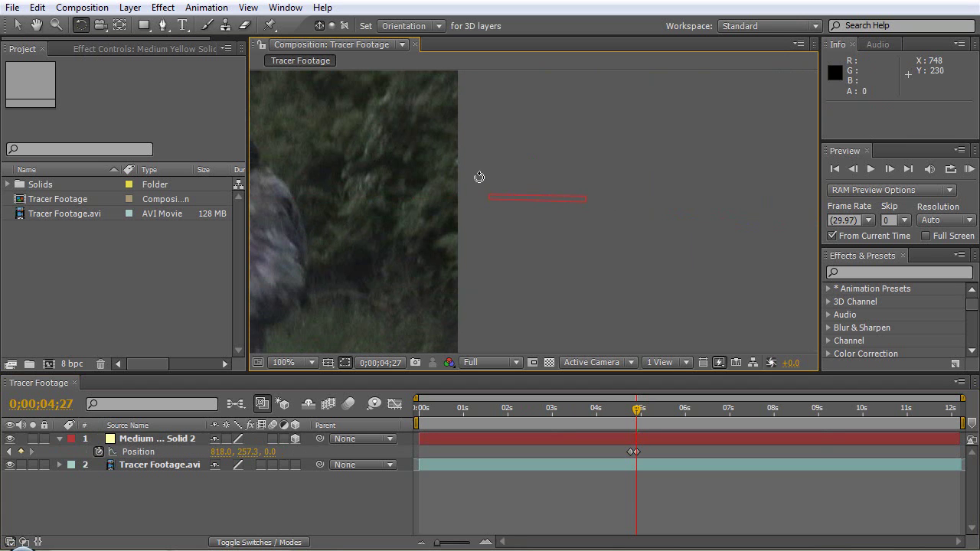
{"action": "left_click", "coordinate": [474, 202]}
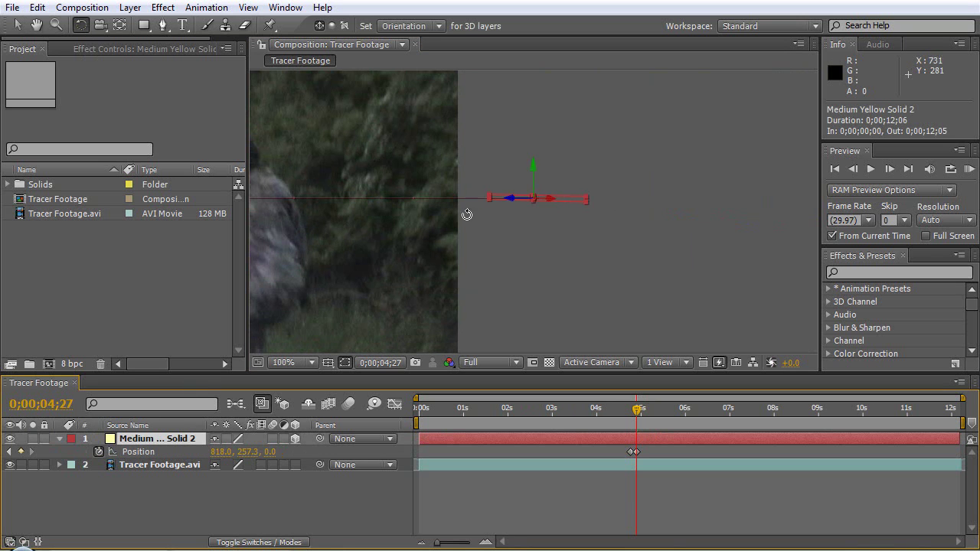
{"action": "left_click_drag", "start_coordinate": [497, 195], "coordinate": [499, 197]}
{"action": "key", "text": "ctrl+z"}
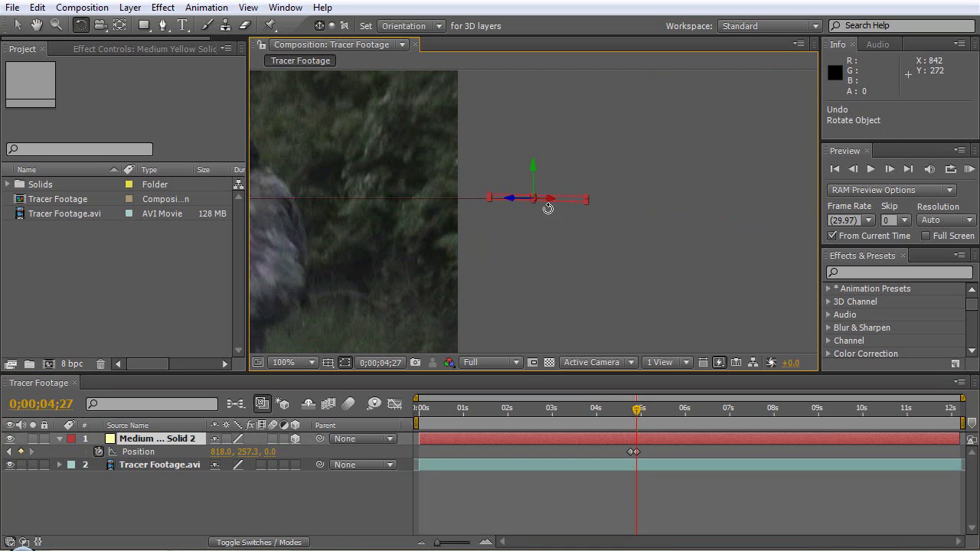
{"action": "left_click_drag", "start_coordinate": [518, 198], "coordinate": [520, 198]}
{"action": "left_click", "coordinate": [466, 312]}
Step: Scrub the timeline around 4;23 to preview the tracer's flight
{"action": "scroll", "coordinate": [466, 312], "scroll_direction": "down", "scroll_amount": 2}
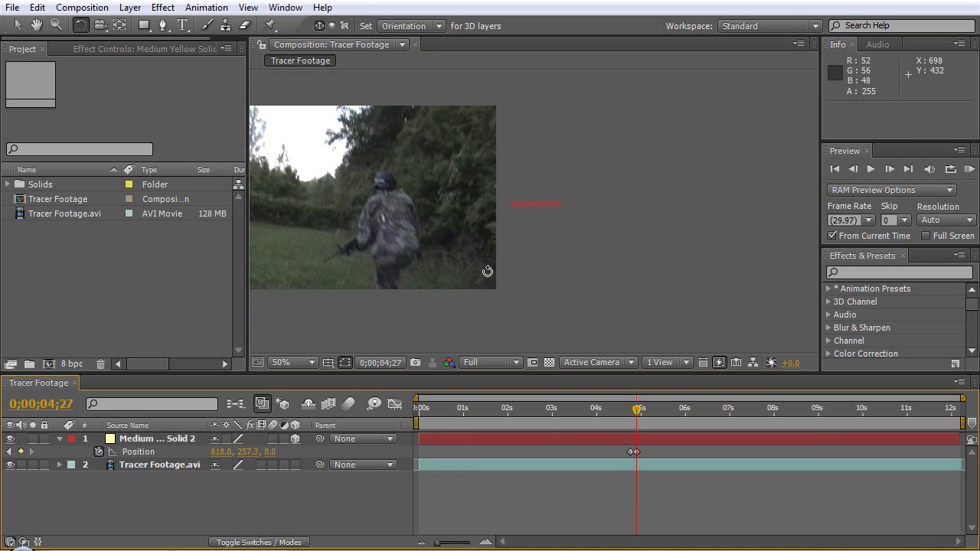
{"action": "scroll", "coordinate": [520, 201], "scroll_direction": "up", "scroll_amount": 1}
{"action": "scroll", "coordinate": [437, 221], "scroll_direction": "up", "scroll_amount": 1}
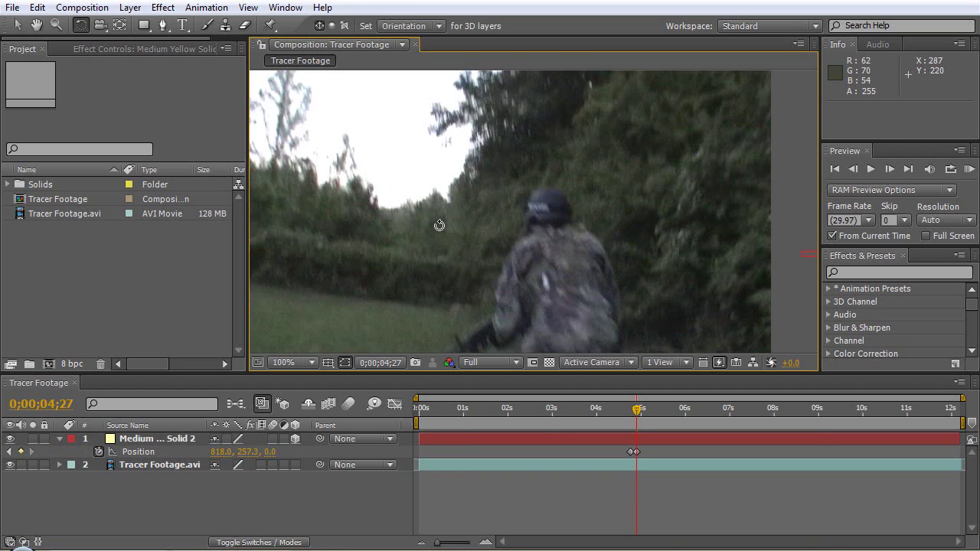
{"action": "mouse_move", "coordinate": [636, 411]}
{"action": "left_mouse_down"}
{"action": "mouse_move", "coordinate": [621, 411]}
{"action": "mouse_move", "coordinate": [637, 414]}
{"action": "mouse_move", "coordinate": [630, 409]}
{"action": "left_mouse_up"}
Step: Trim the yellow solid's in point to 4;23 and its out point to 4;27
{"action": "left_click", "coordinate": [126, 441]}
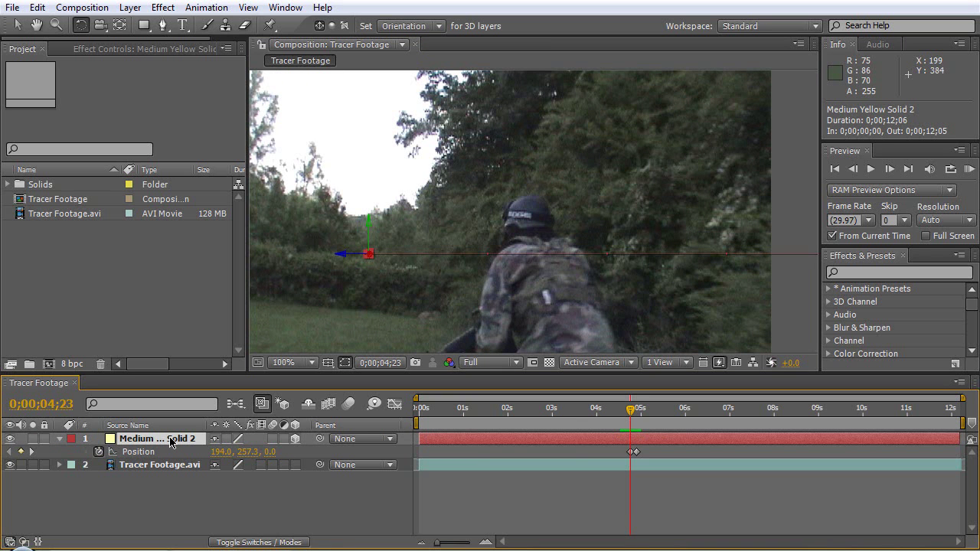
{"action": "key", "text": "alt+bracketleft"}
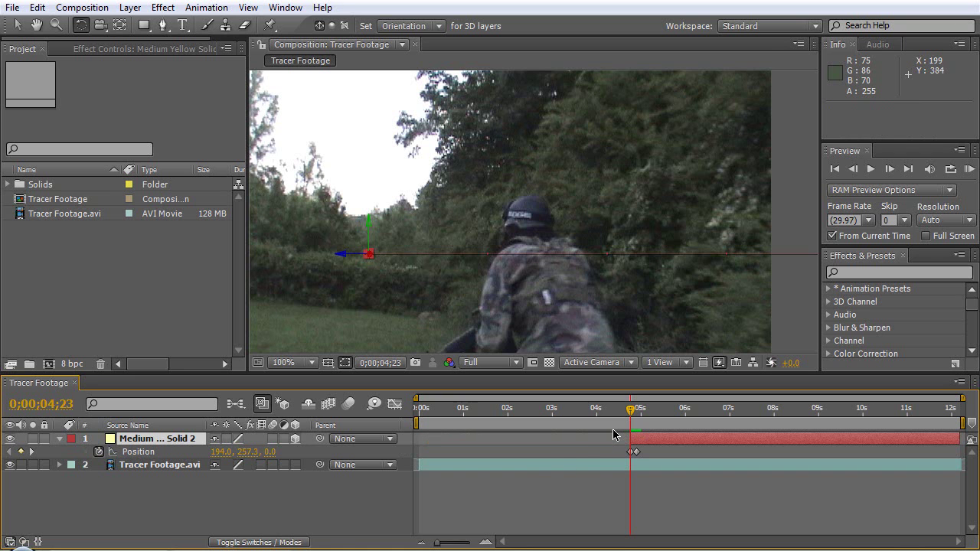
{"action": "key", "text": "Page_Down"}
{"action": "key", "text": "Page_Down"}
{"action": "key", "text": "Page_Down"}
{"action": "key", "text": "Page_Down"}
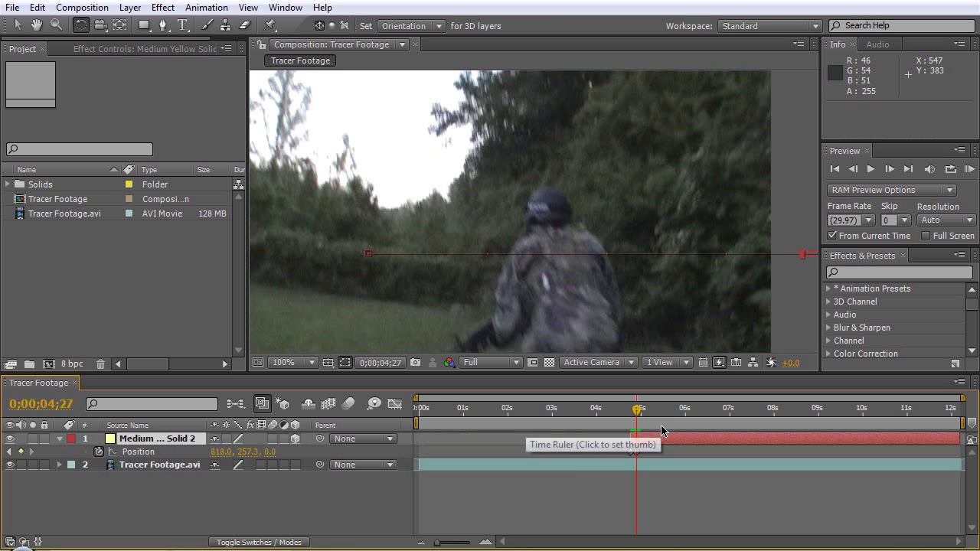
{"action": "key", "text": "alt+bracketright"}
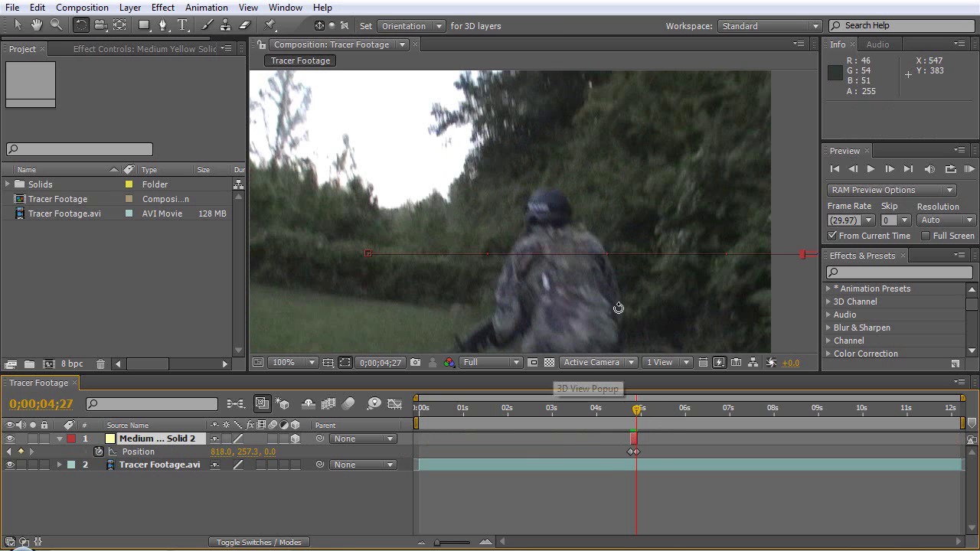
Step: Zoom the view to 50% and scrub back to preview the tracer at 4;25
{"action": "key", "text": "comma"}
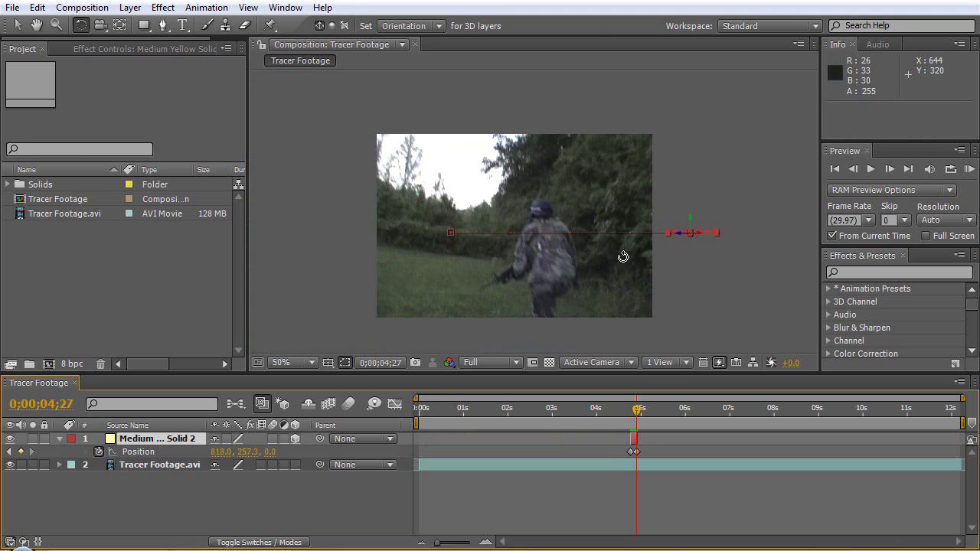
{"action": "key", "text": "v"}
{"action": "left_click", "coordinate": [481, 437]}
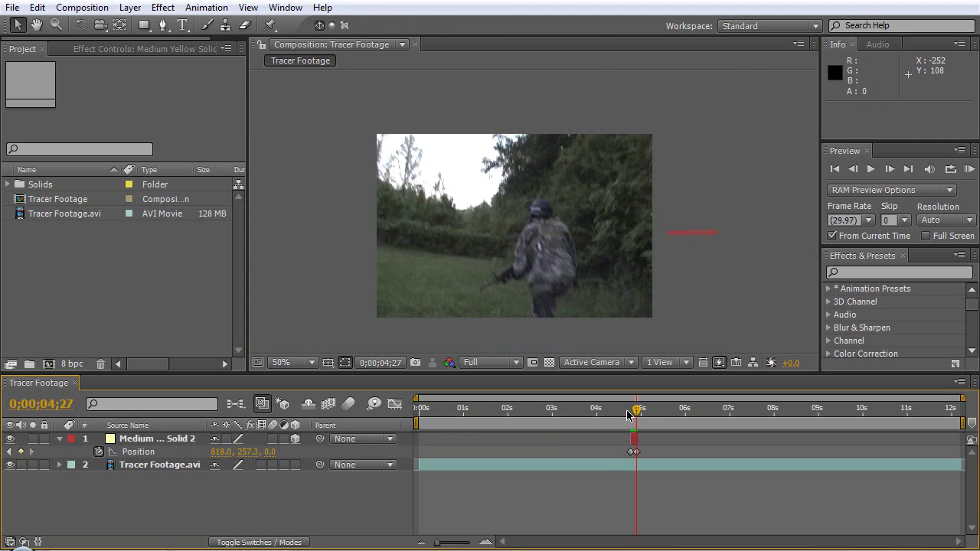
{"action": "left_click_drag", "start_coordinate": [634, 414], "coordinate": [632, 413]}
{"action": "scroll", "coordinate": [537, 277], "scroll_direction": "up", "scroll_amount": 2}
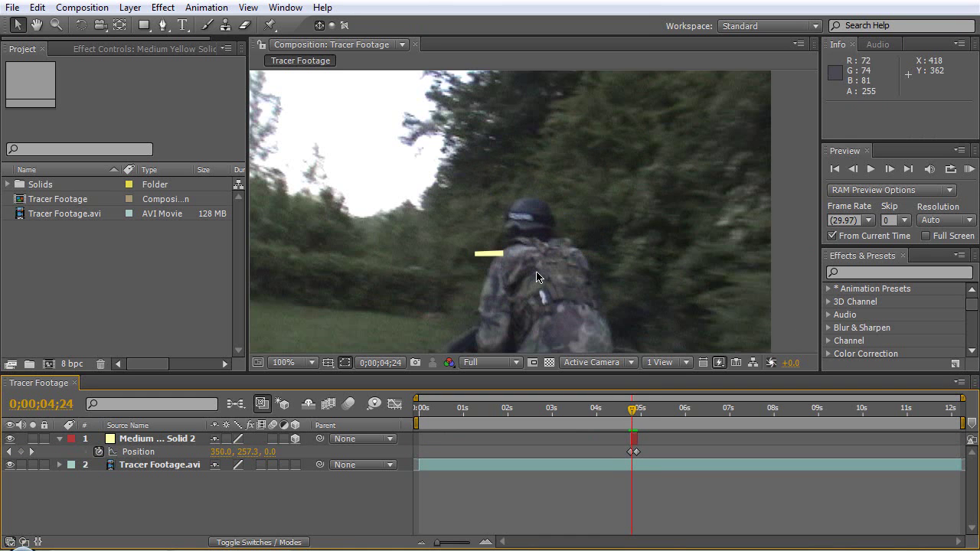
{"action": "left_click", "coordinate": [846, 272]}
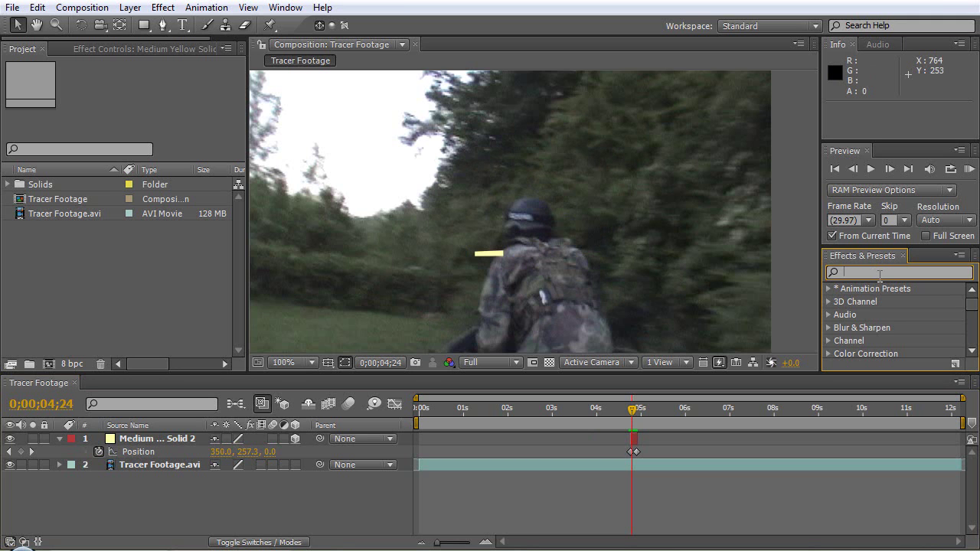
{"action": "type", "text": "gaussian"}
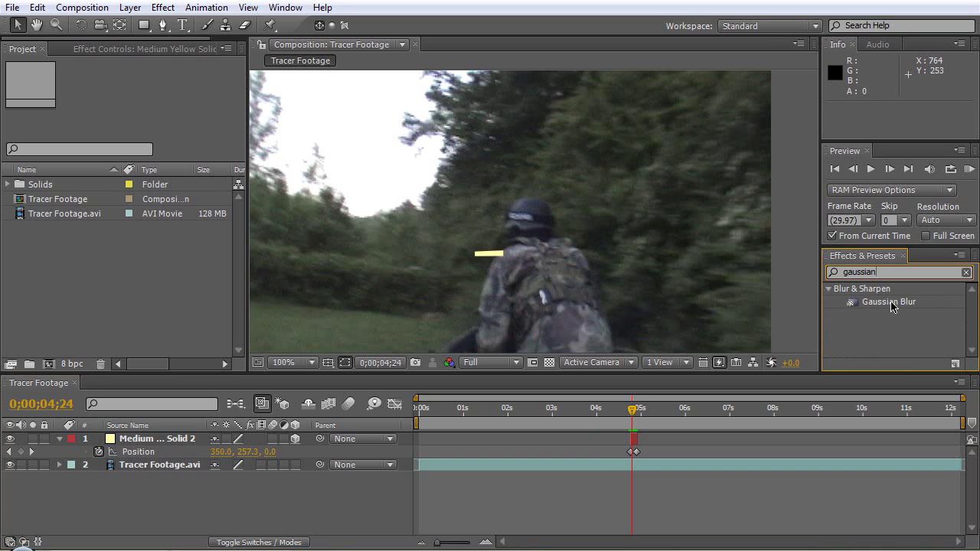
{"action": "left_click_drag", "start_coordinate": [892, 306], "coordinate": [219, 438]}
{"action": "left_click", "coordinate": [235, 494]}
{"action": "left_click_drag", "start_coordinate": [118, 104], "coordinate": [146, 105]}
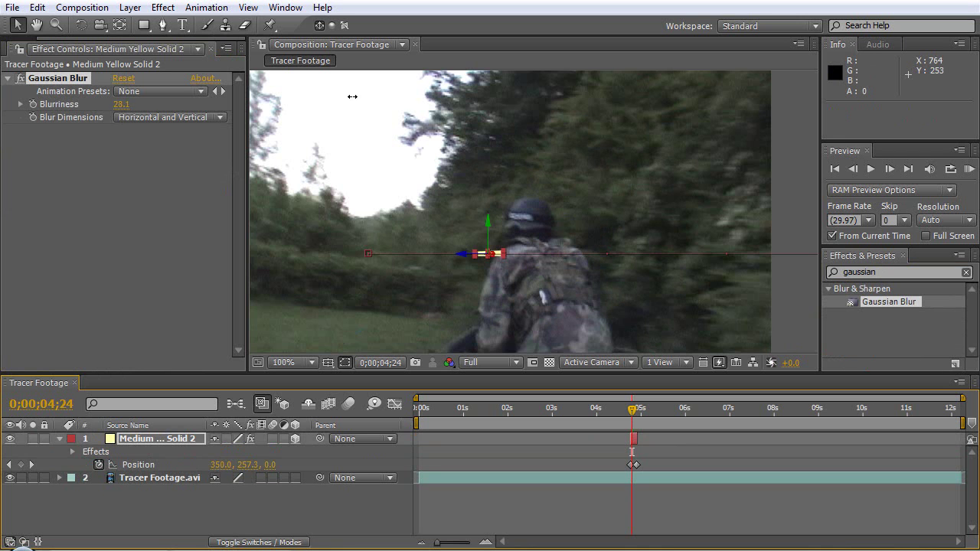
{"action": "left_click", "coordinate": [343, 515]}
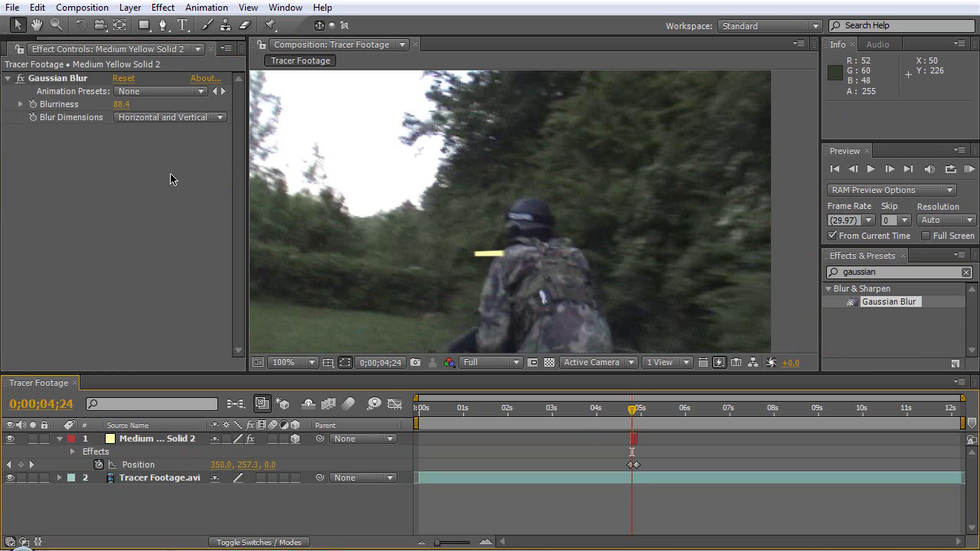
{"action": "left_click", "coordinate": [121, 104]}
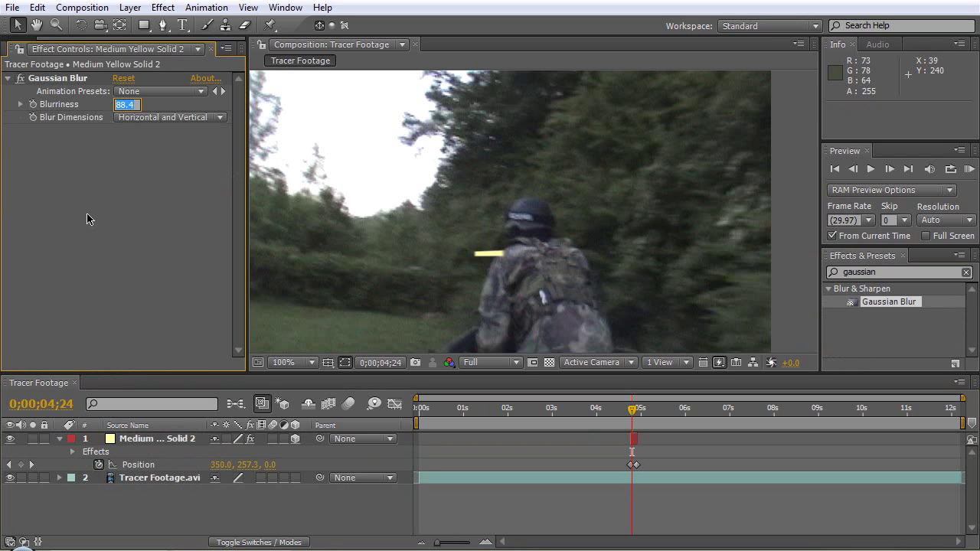
{"action": "type", "text": "200"}
{"action": "key", "text": "Return"}
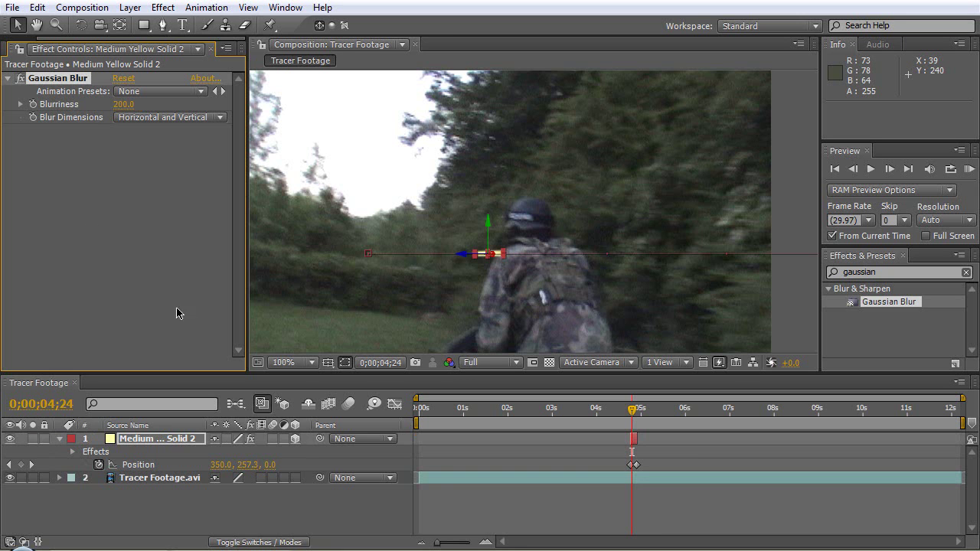
{"action": "left_click", "coordinate": [193, 508]}
{"action": "left_click", "coordinate": [157, 438]}
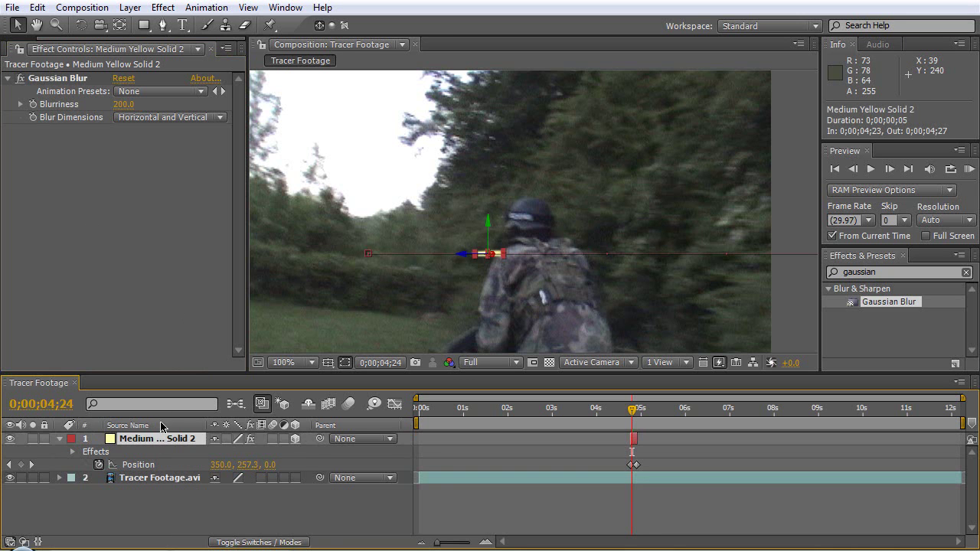
{"action": "left_click", "coordinate": [123, 105]}
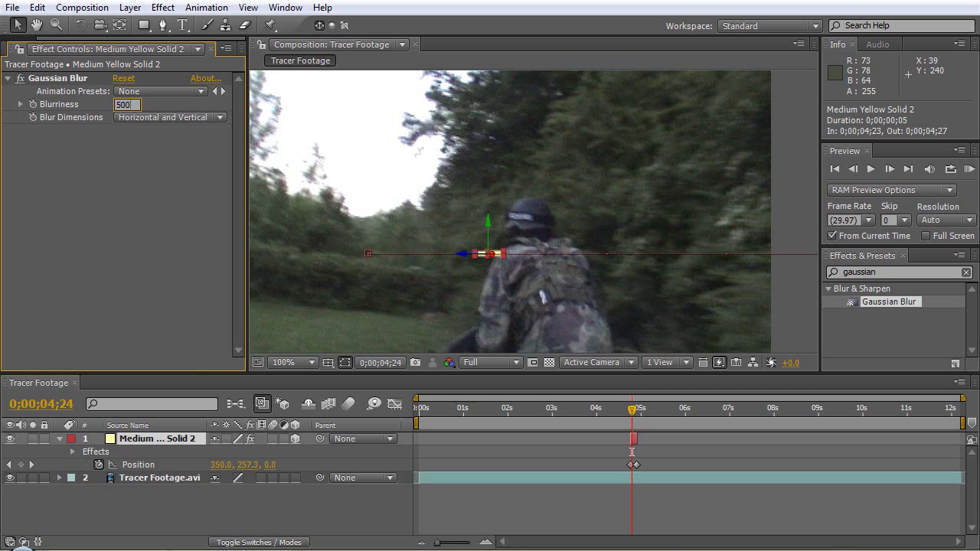
{"action": "type", "text": "500"}
{"action": "key", "text": "Return"}
{"action": "left_click", "coordinate": [211, 513]}
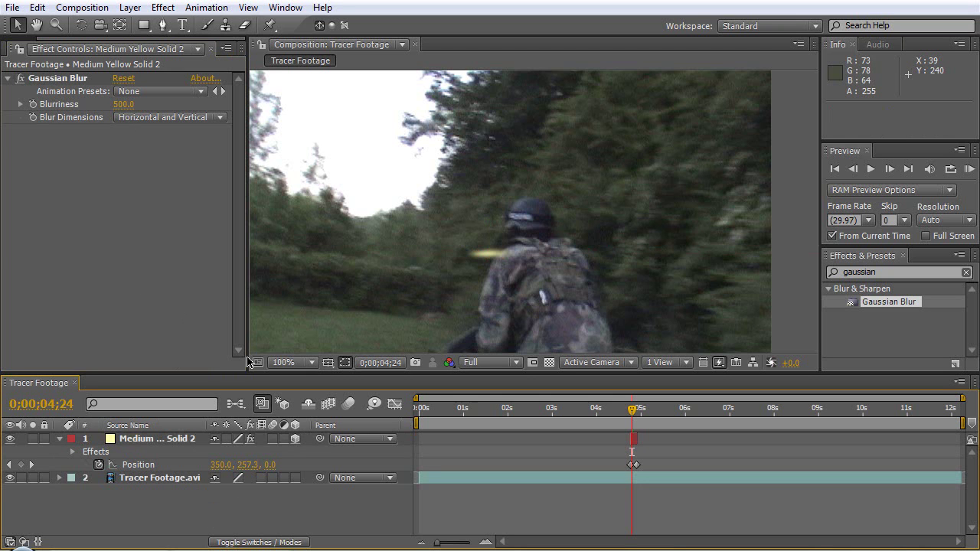
{"action": "left_click", "coordinate": [124, 105]}
{"action": "type", "text": "600"}
{"action": "key", "text": "Return"}
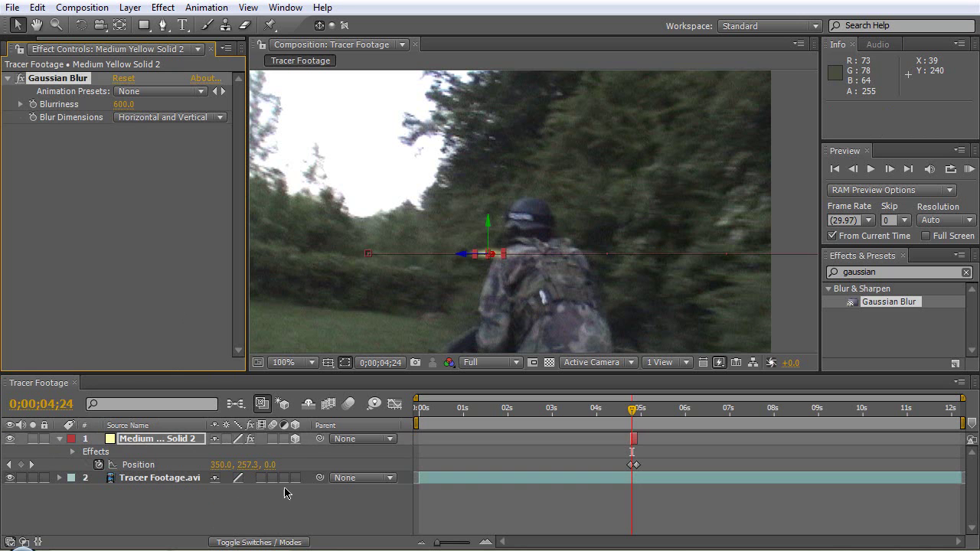
{"action": "left_click", "coordinate": [288, 512]}
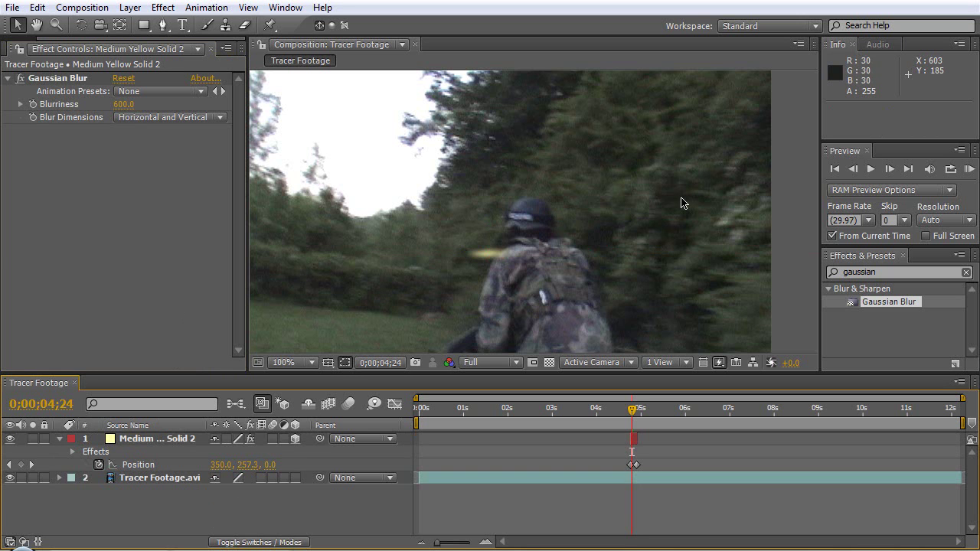
{"action": "left_click", "coordinate": [66, 79]}
{"action": "key", "text": "Delete"}
Step: Apply CC Force Motion Blur to the yellow solid, then remove it
{"action": "key", "text": "ctrl+5"}
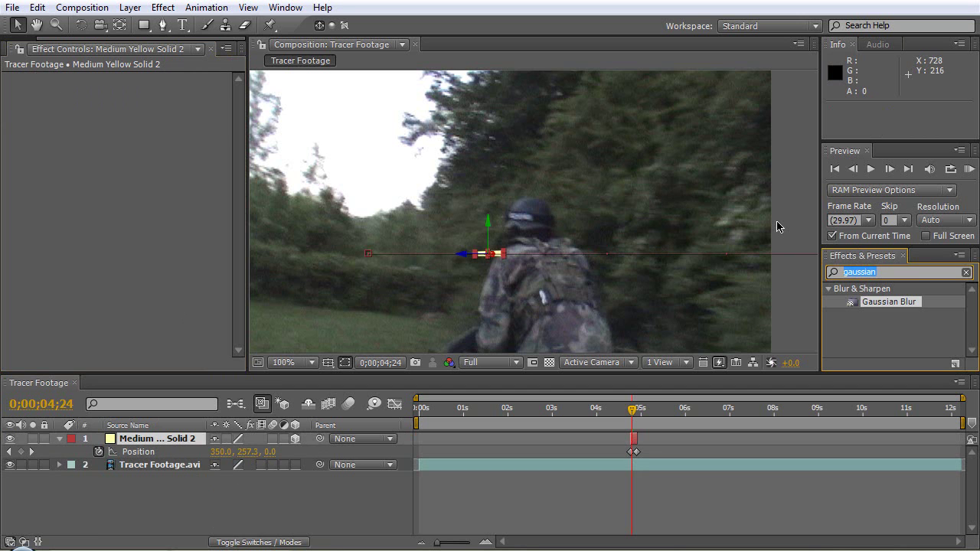
{"action": "type", "text": "motion "}
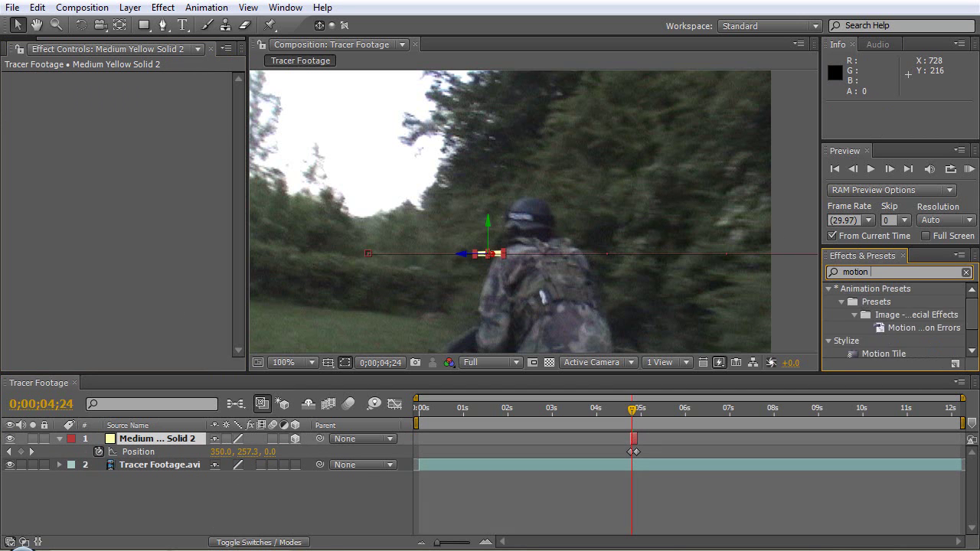
{"action": "type", "text": "blur"}
{"action": "left_click_drag", "start_coordinate": [886, 308], "coordinate": [169, 441]}
{"action": "left_click", "coordinate": [194, 513]}
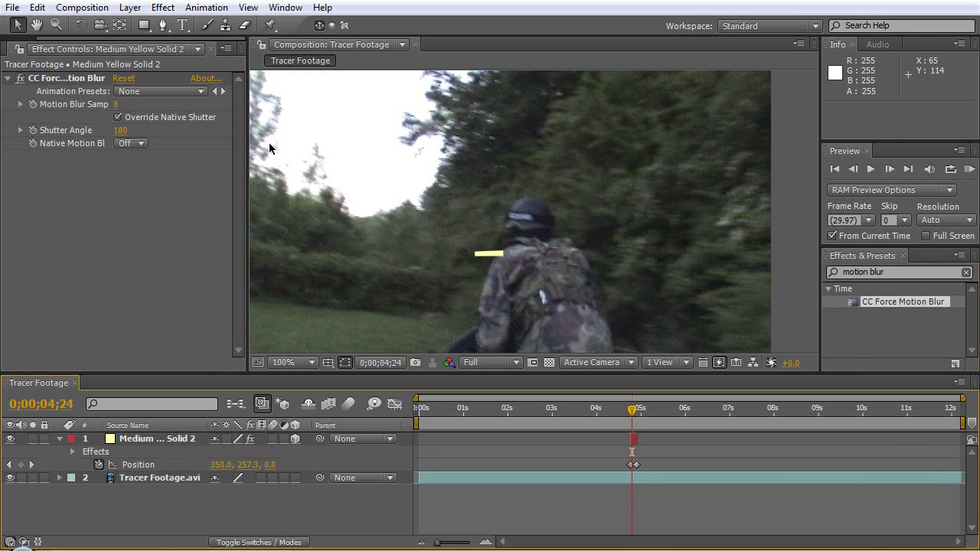
{"action": "left_click", "coordinate": [58, 79]}
{"action": "key", "text": "Delete"}
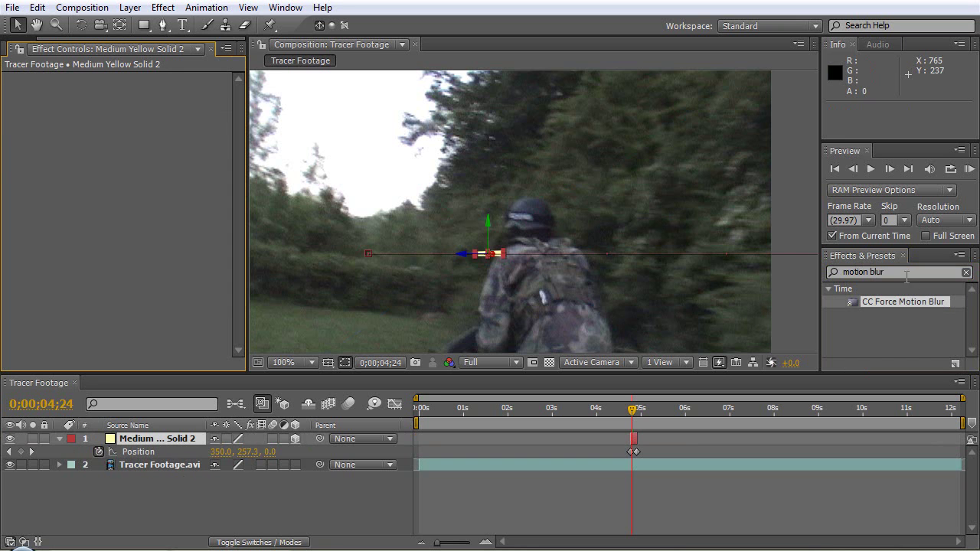
Step: Add a Directional Blur to the solid with Direction 85° and Blur Length 600
{"action": "left_click", "coordinate": [894, 271]}
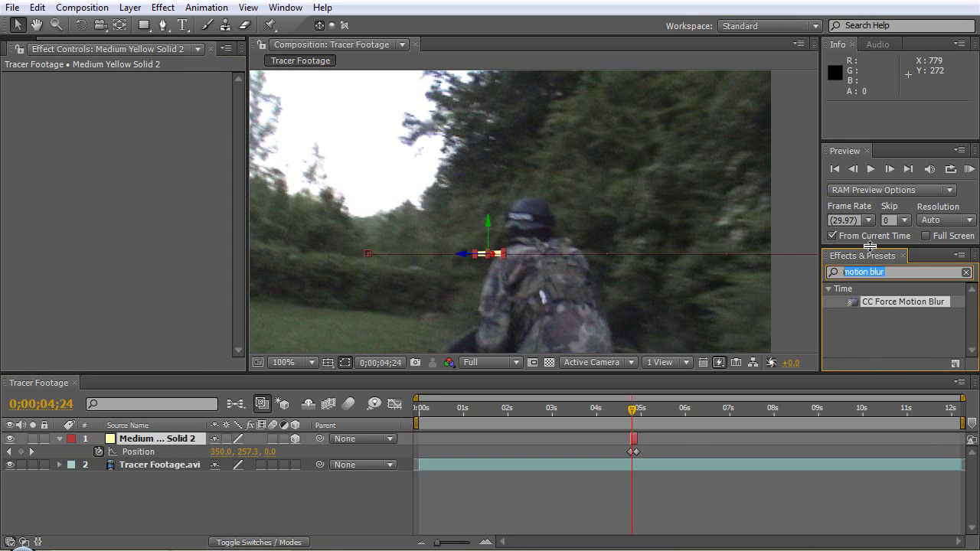
{"action": "type", "text": "direction"}
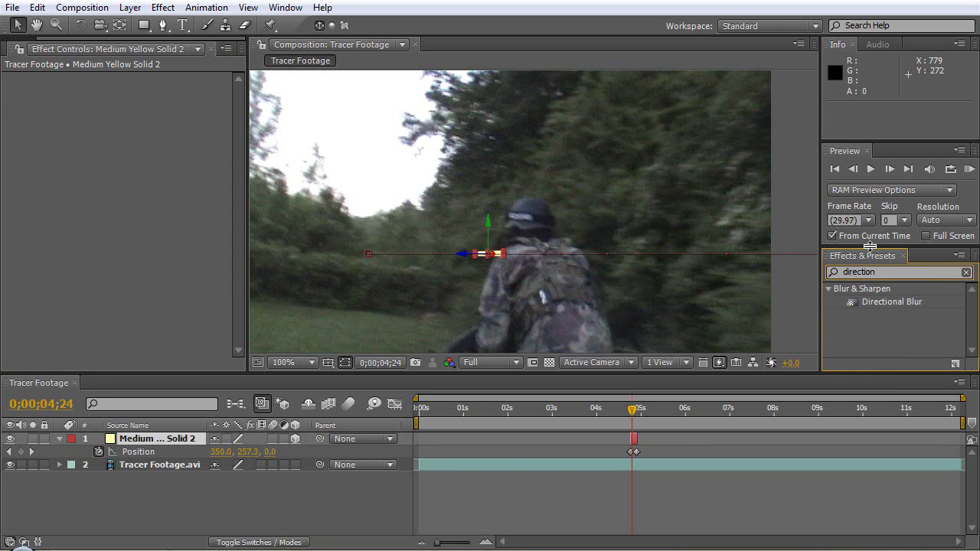
{"action": "left_click_drag", "start_coordinate": [887, 301], "coordinate": [174, 438]}
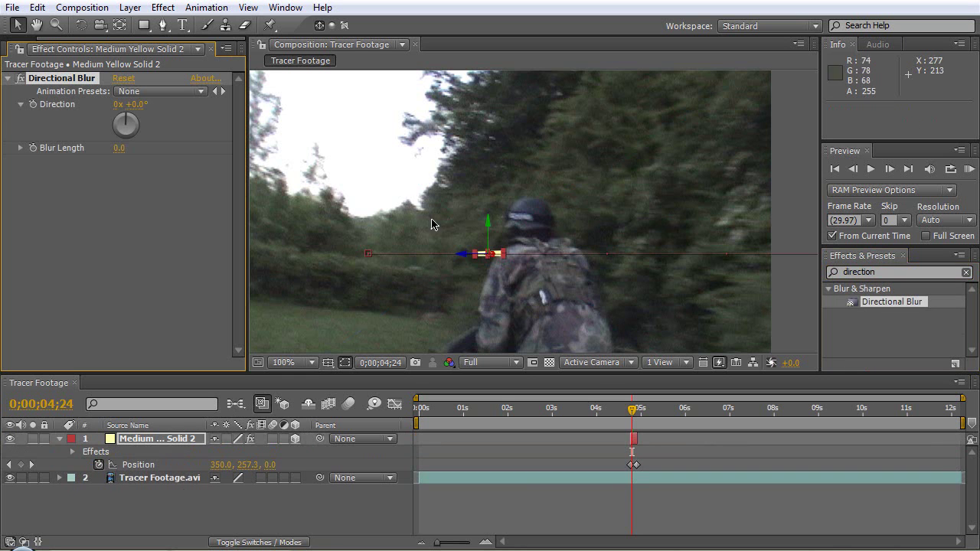
{"action": "left_click_drag", "start_coordinate": [127, 116], "coordinate": [148, 122]}
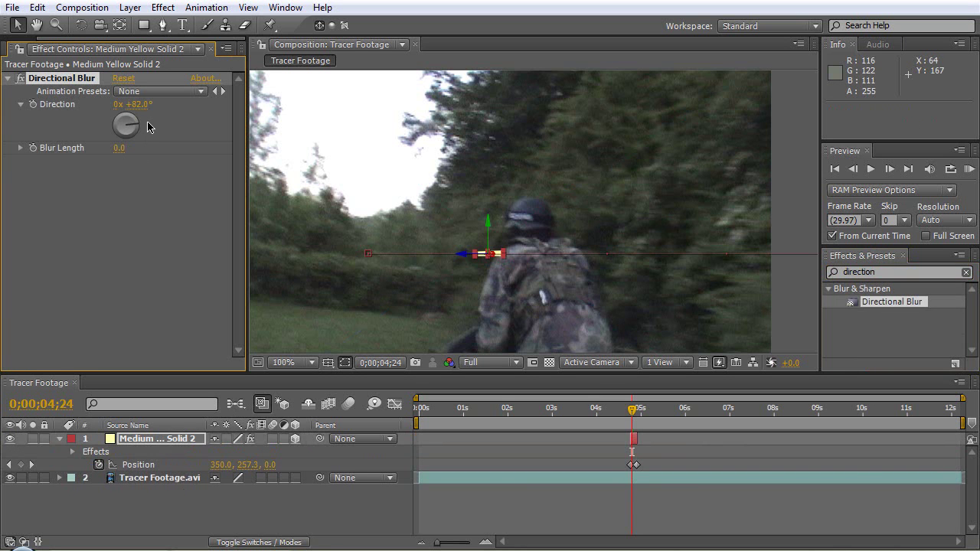
{"action": "left_click", "coordinate": [126, 175]}
{"action": "left_click_drag", "start_coordinate": [119, 148], "coordinate": [453, 149]}
{"action": "left_click_drag", "start_coordinate": [815, 176], "coordinate": [918, 179]}
{"action": "left_click", "coordinate": [343, 498]}
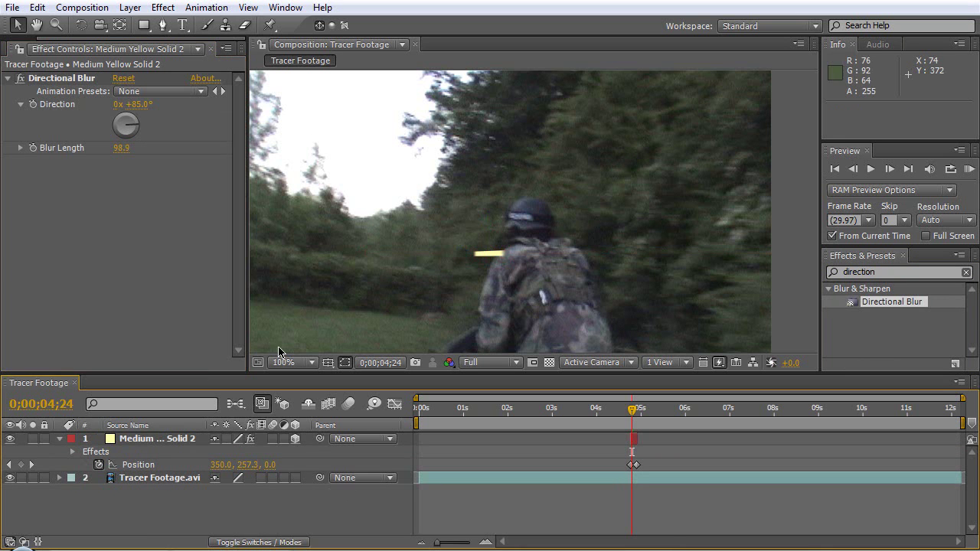
{"action": "left_click", "coordinate": [120, 147]}
{"action": "type", "text": "600"}
{"action": "key", "text": "Return"}
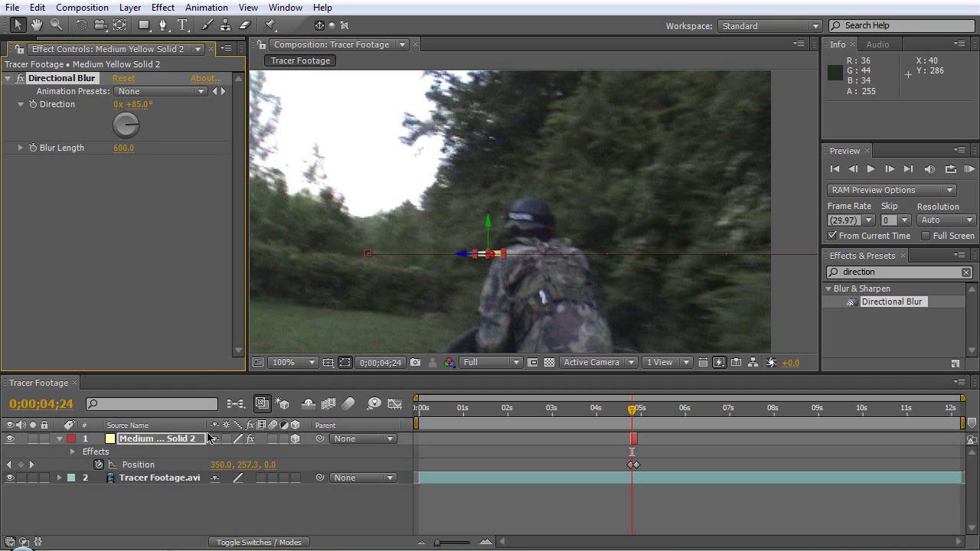
{"action": "left_click", "coordinate": [271, 514]}
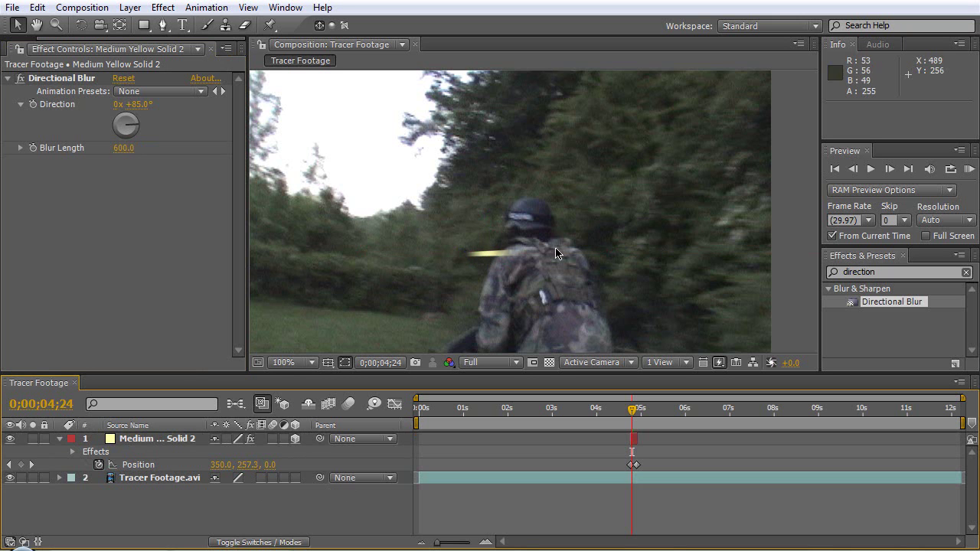
{"action": "left_click", "coordinate": [889, 273]}
Step: Apply a Gaussian Blur with Blurriness 300 to the tracer solid
{"action": "type", "text": "gaus"}
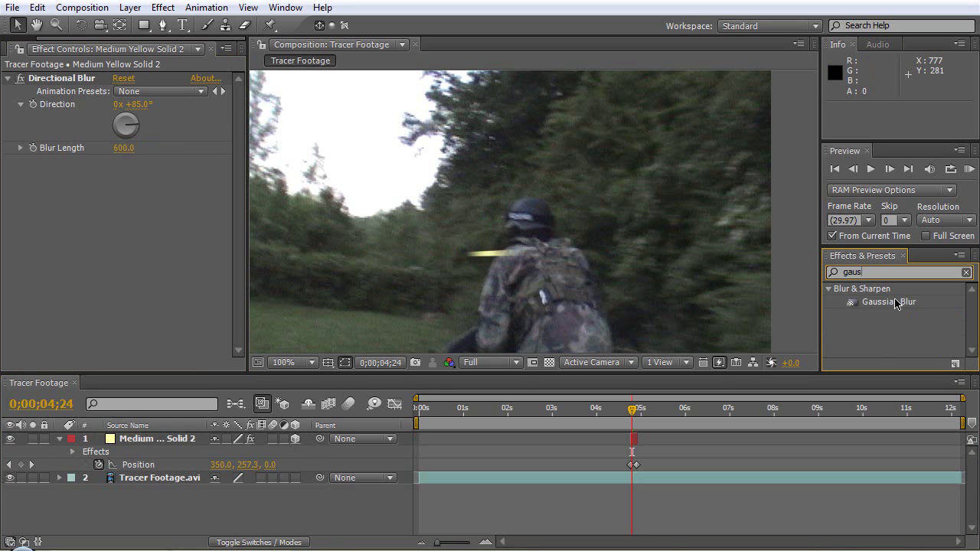
{"action": "left_click_drag", "start_coordinate": [896, 304], "coordinate": [191, 439]}
{"action": "left_click", "coordinate": [118, 188]}
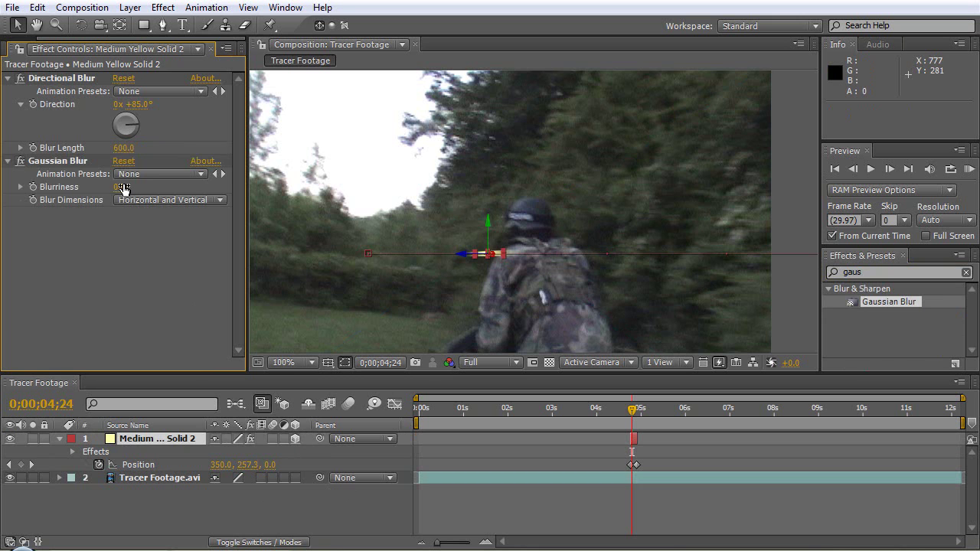
{"action": "type", "text": "300"}
{"action": "key", "text": "Return"}
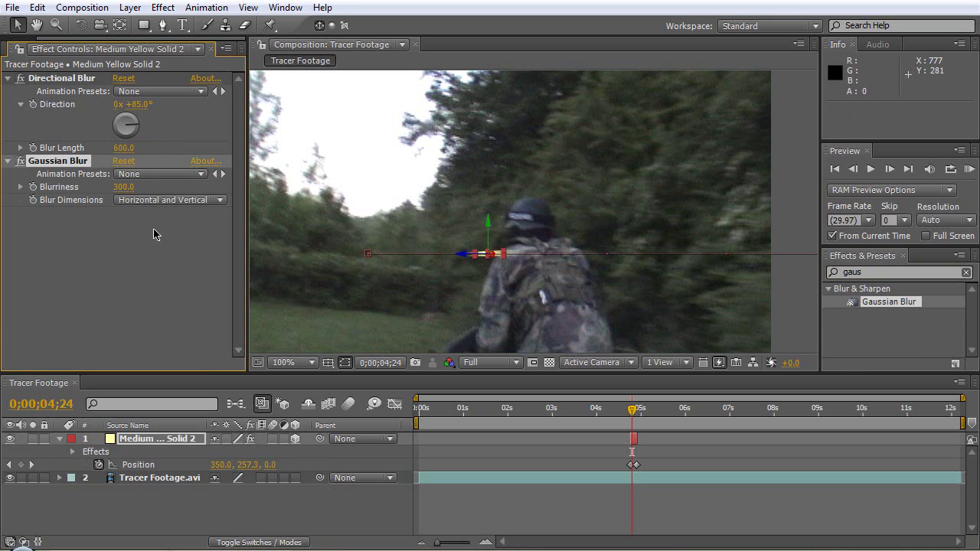
{"action": "left_click", "coordinate": [286, 511]}
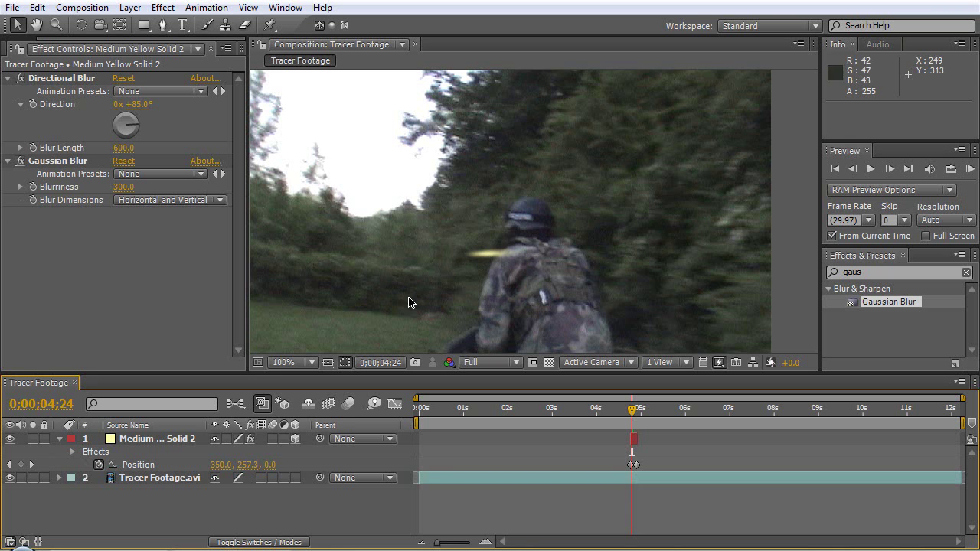
Step: Enable layer and composition motion blur for the tracer, then check frames around 5 seconds
{"action": "left_click", "coordinate": [273, 439]}
{"action": "left_click", "coordinate": [348, 404]}
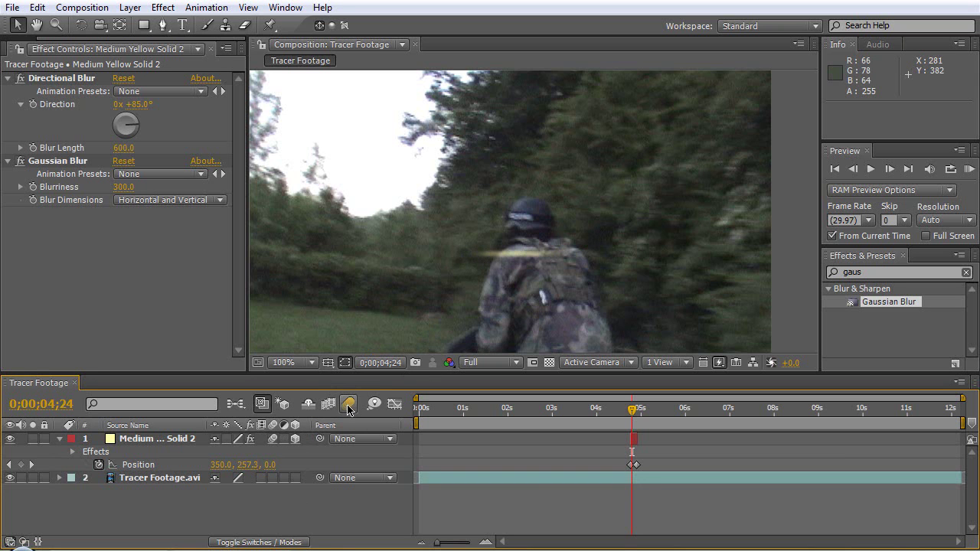
{"action": "left_click", "coordinate": [136, 443]}
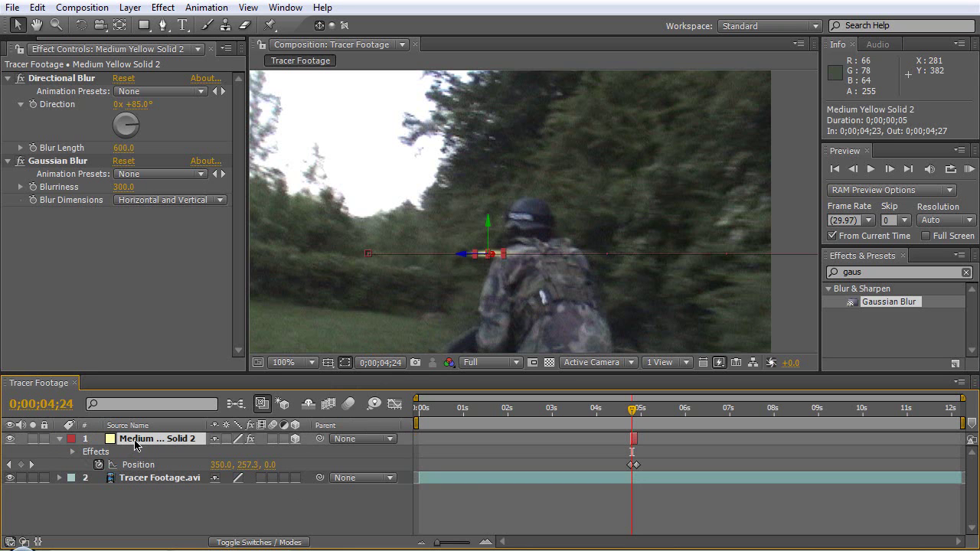
{"action": "left_click", "coordinate": [363, 501]}
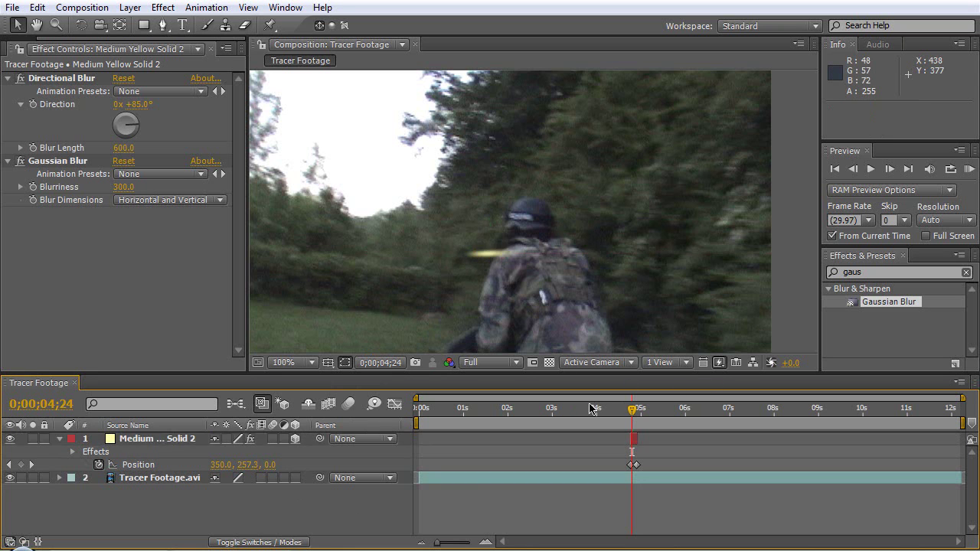
{"action": "left_click_drag", "start_coordinate": [629, 414], "coordinate": [632, 414]}
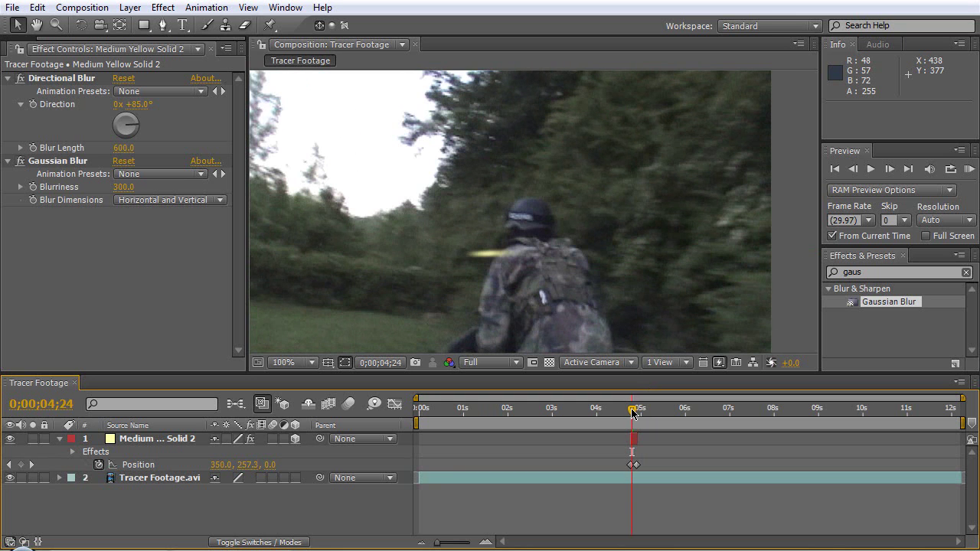
Step: Duplicate Tracer Footage.avi and draw a closed Pen mask around the soldier on the copy
{"action": "left_click", "coordinate": [148, 480]}
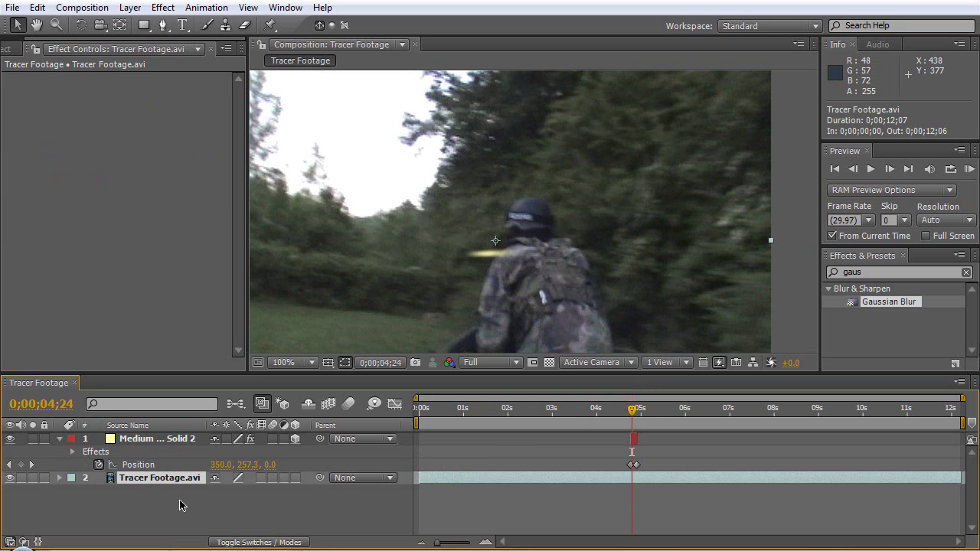
{"action": "key", "text": "ctrl+d"}
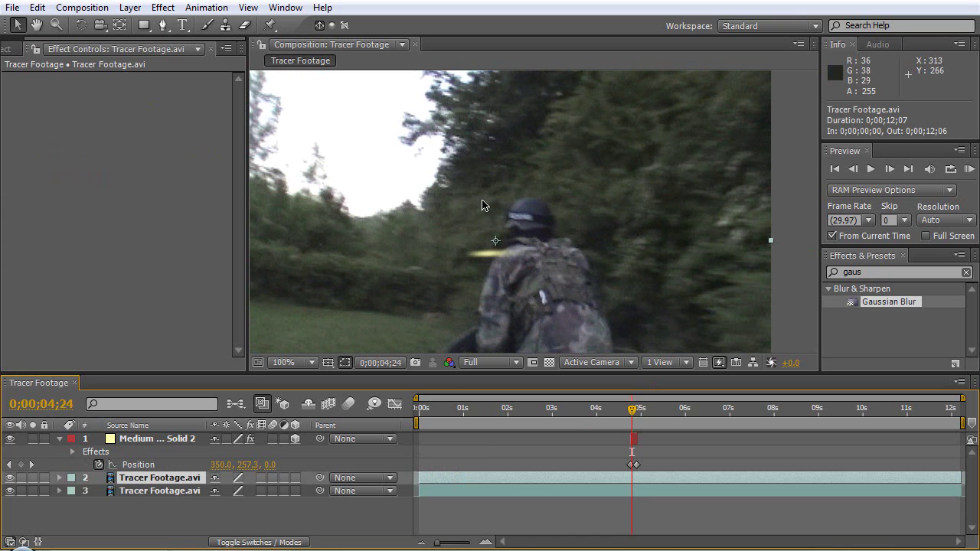
{"action": "left_click", "coordinate": [170, 26]}
{"action": "left_click_drag", "start_coordinate": [479, 332], "coordinate": [453, 290]}
{"action": "left_click", "coordinate": [457, 242]}
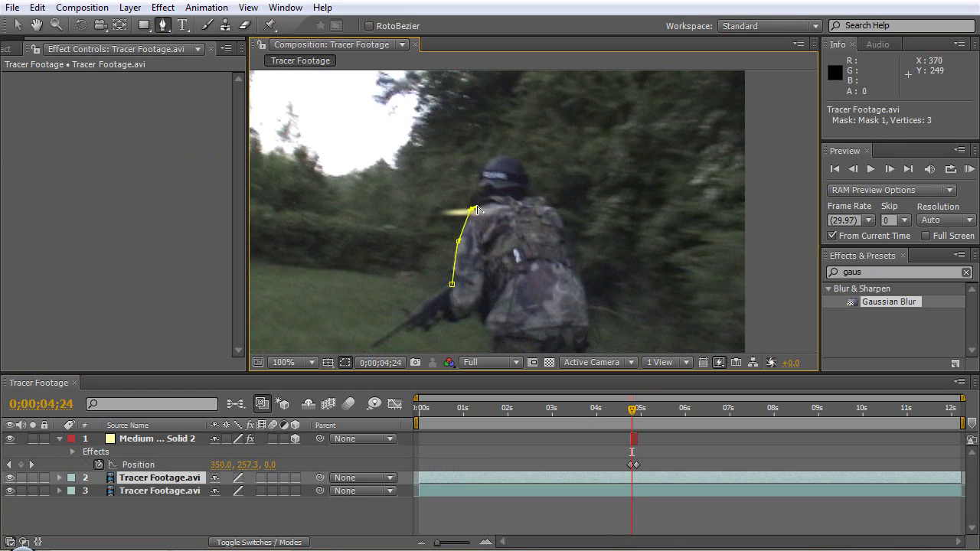
{"action": "left_click", "coordinate": [472, 208]}
{"action": "left_click", "coordinate": [482, 201]}
{"action": "left_click", "coordinate": [483, 178]}
{"action": "left_click", "coordinate": [499, 162]}
{"action": "left_click", "coordinate": [514, 167]}
{"action": "left_click", "coordinate": [536, 198]}
{"action": "left_click", "coordinate": [548, 205]}
{"action": "left_click", "coordinate": [564, 234]}
{"action": "left_click", "coordinate": [577, 278]}
{"action": "left_click", "coordinate": [555, 319]}
{"action": "left_click", "coordinate": [451, 284]}
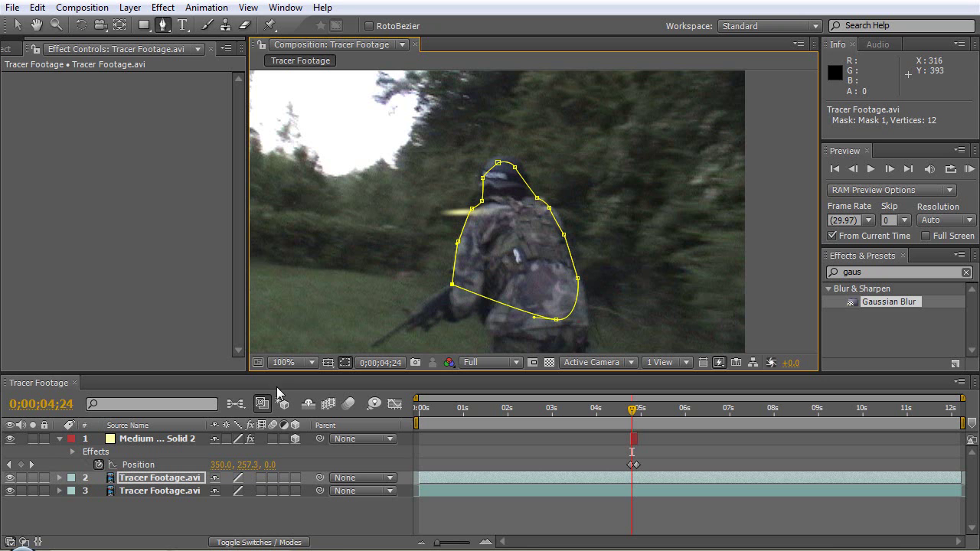
Step: Keyframe the Mask Path, then shift the mask right on the next frame to follow the soldier
{"action": "left_click", "coordinate": [169, 479]}
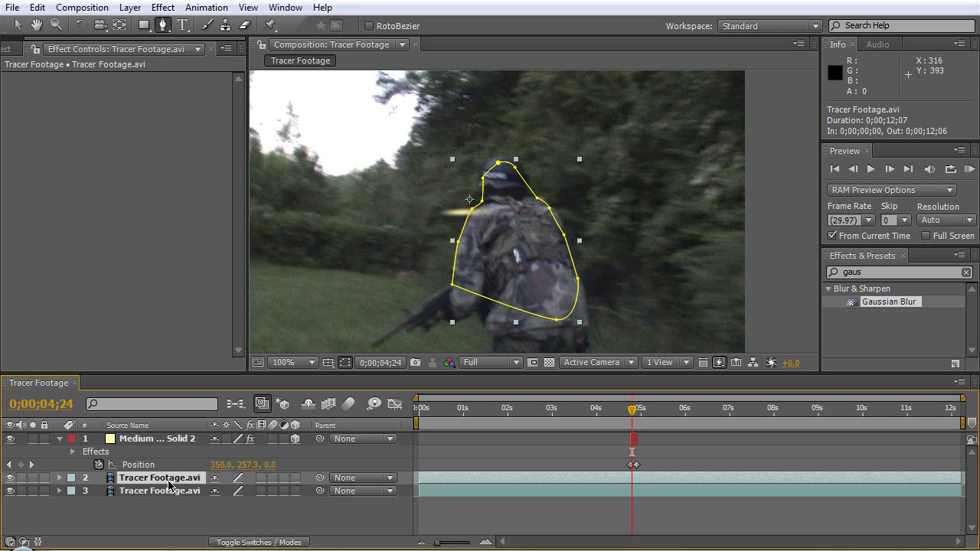
{"action": "key", "text": "m"}
{"action": "left_click", "coordinate": [112, 504]}
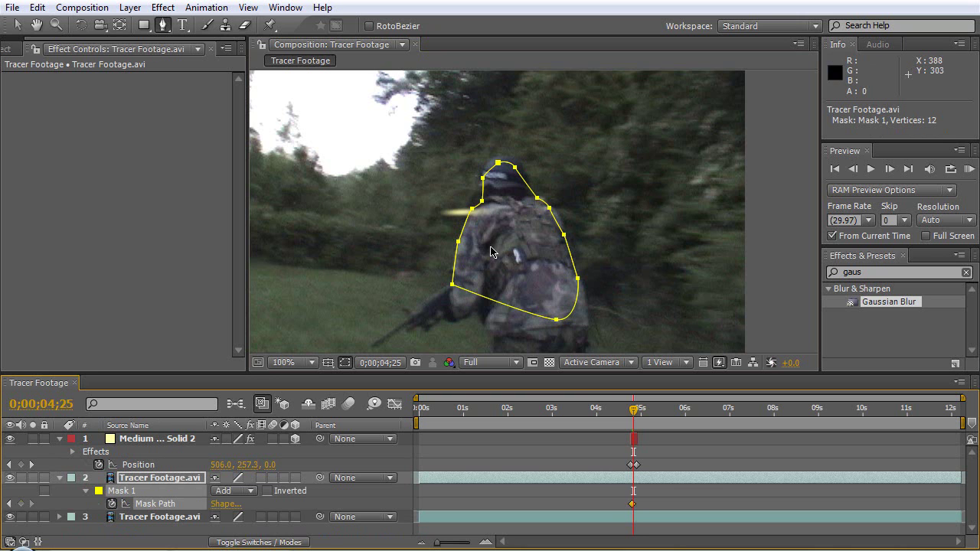
{"action": "key", "text": "Page_Down"}
{"action": "key", "text": "v"}
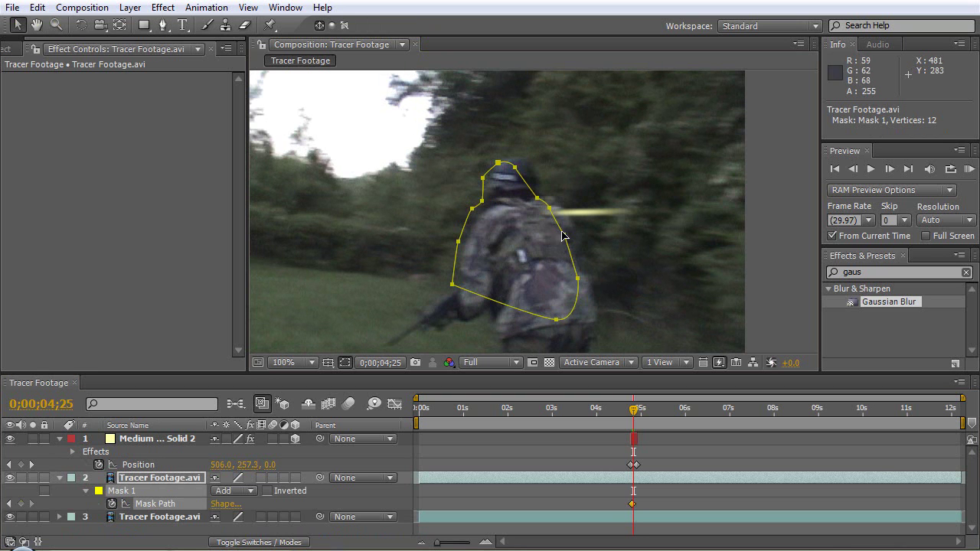
{"action": "left_click_drag", "start_coordinate": [564, 235], "coordinate": [580, 238]}
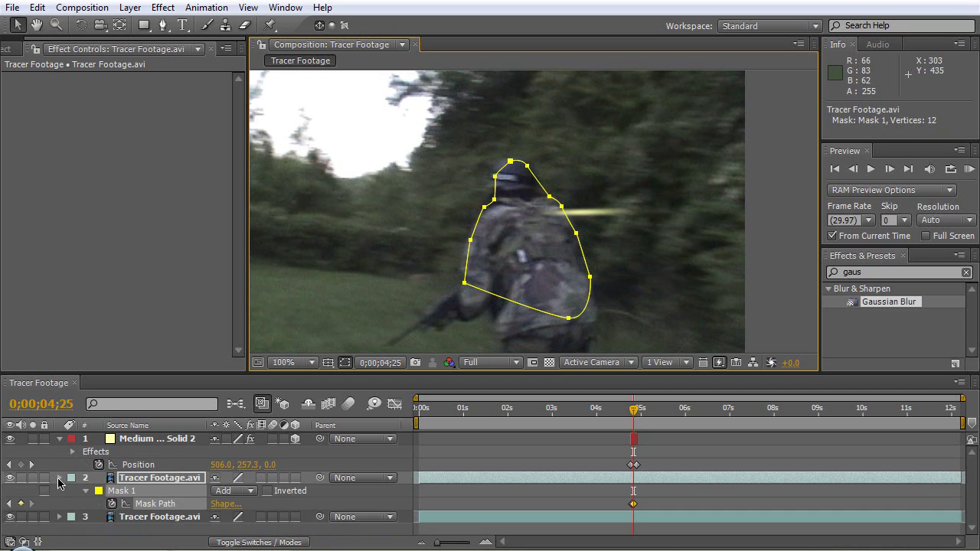
Step: Move the masked footage copy above the yellow tracer solid
{"action": "left_click", "coordinate": [60, 479]}
{"action": "left_click", "coordinate": [133, 503]}
{"action": "left_click_drag", "start_coordinate": [161, 479], "coordinate": [168, 437]}
Step: Rename the masked copy 'Mask', the yellow solid 'Tracer' and the bottom footage 'Footage'
{"action": "left_click", "coordinate": [175, 477]}
{"action": "left_click", "coordinate": [169, 440]}
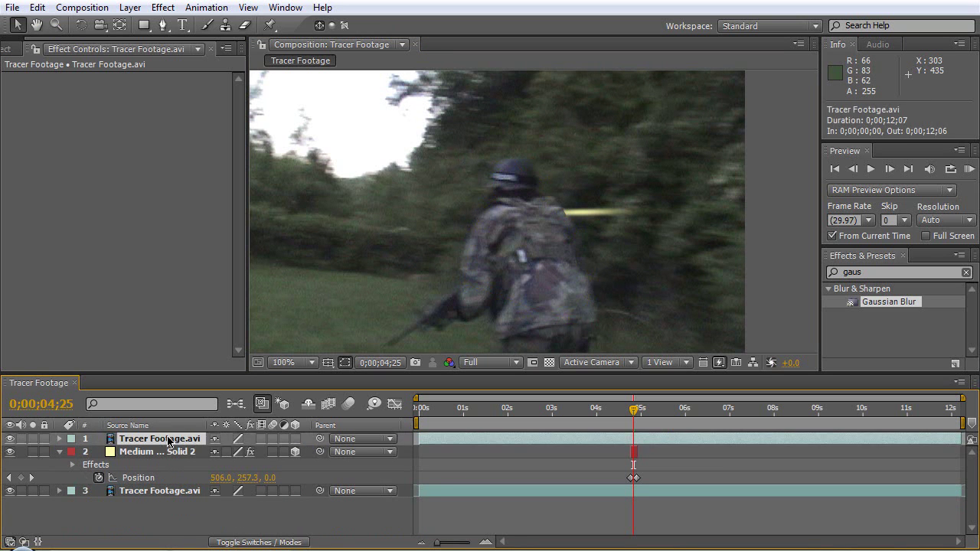
{"action": "key", "text": "Return"}
{"action": "type", "text": "Mask"}
{"action": "key", "text": "Return"}
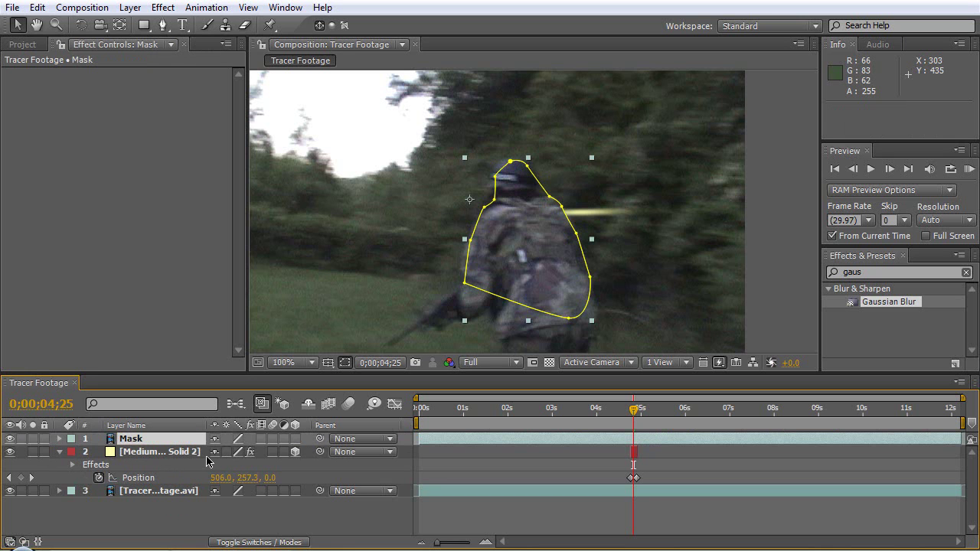
{"action": "left_click", "coordinate": [170, 457]}
{"action": "key", "text": "Return"}
{"action": "type", "text": "Tracer"}
{"action": "key", "text": "Return"}
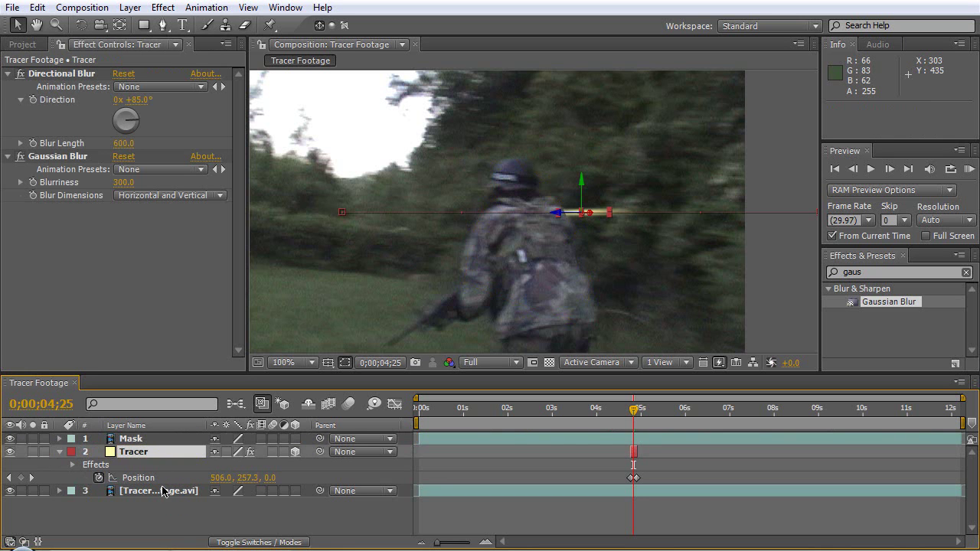
{"action": "left_click", "coordinate": [163, 496]}
{"action": "key", "text": "Return"}
{"action": "type", "text": "Footage"}
{"action": "key", "text": "Return"}
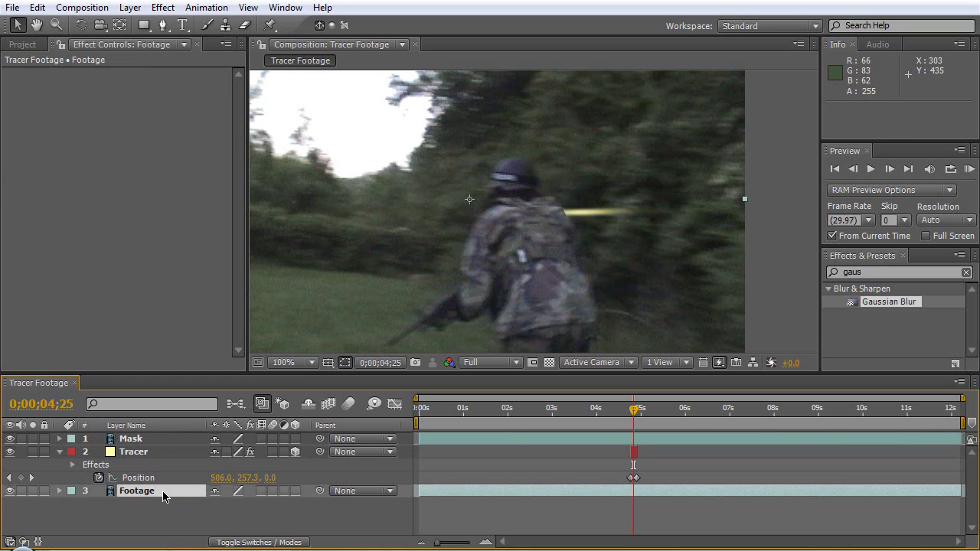
Step: Give the soldier mask on the Mask layer a 25-pixel feather, with mask outlines hidden
{"action": "left_click", "coordinate": [176, 517]}
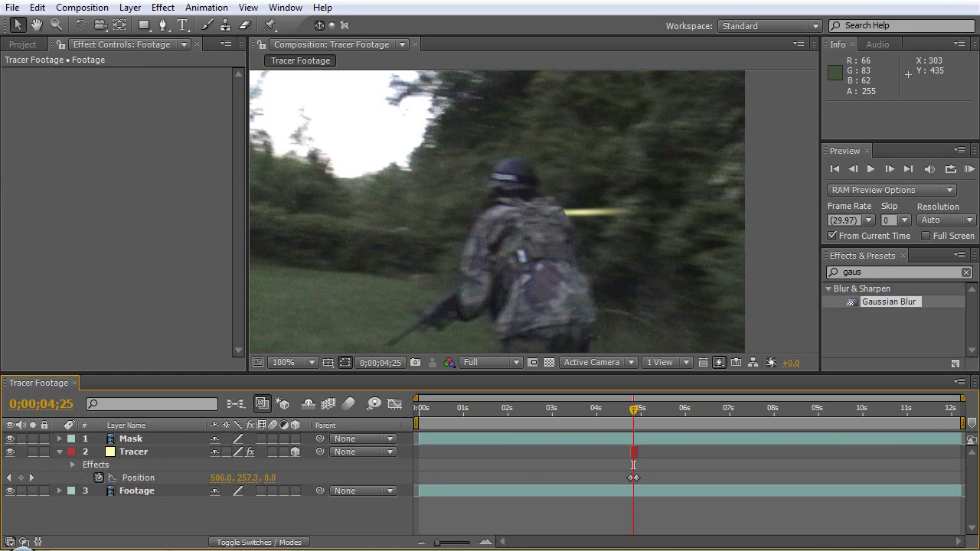
{"action": "left_click", "coordinate": [134, 451]}
{"action": "left_click", "coordinate": [132, 440]}
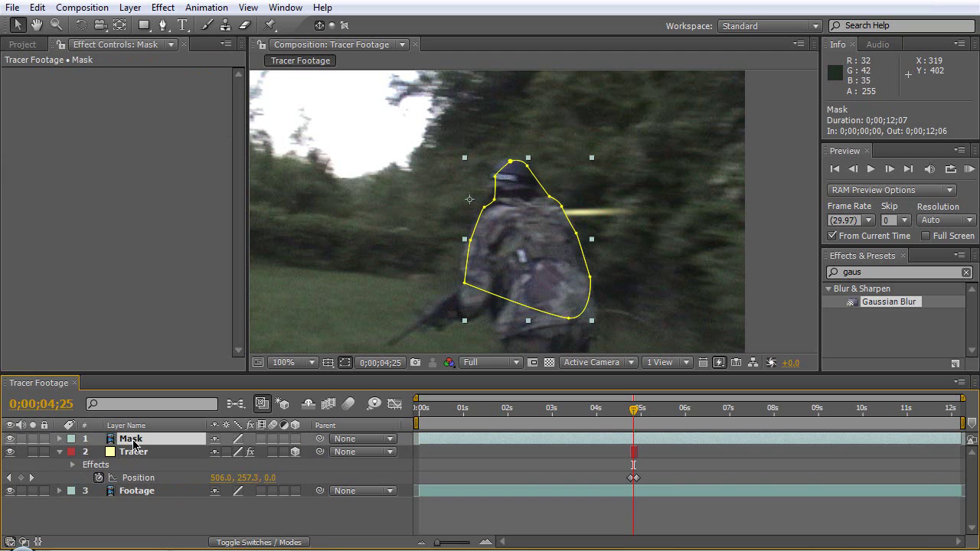
{"action": "key", "text": "f"}
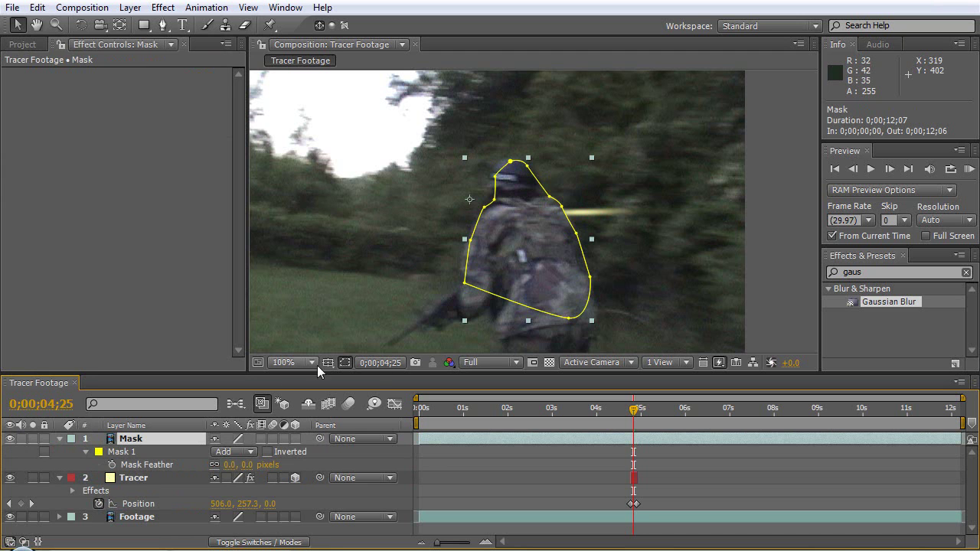
{"action": "left_click", "coordinate": [344, 364]}
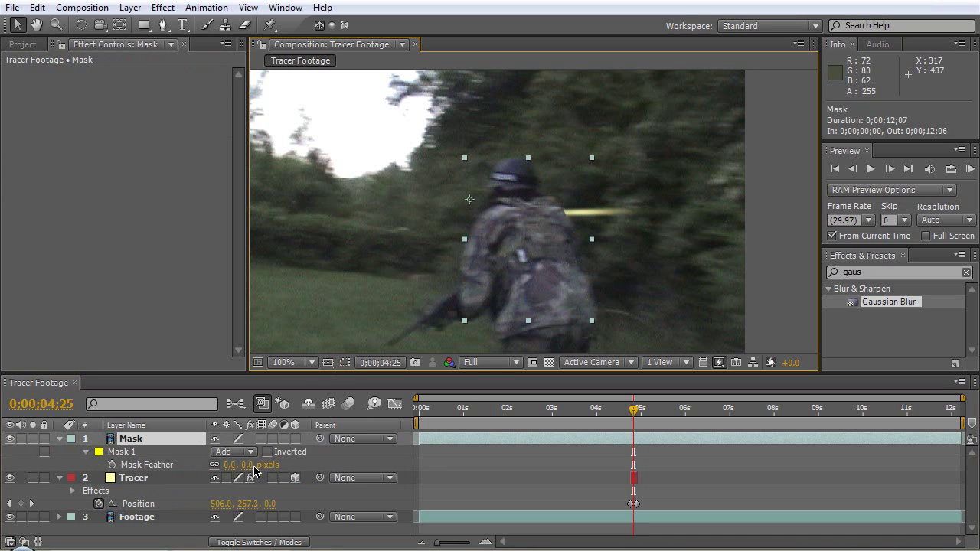
{"action": "left_click_drag", "start_coordinate": [251, 471], "coordinate": [284, 470]}
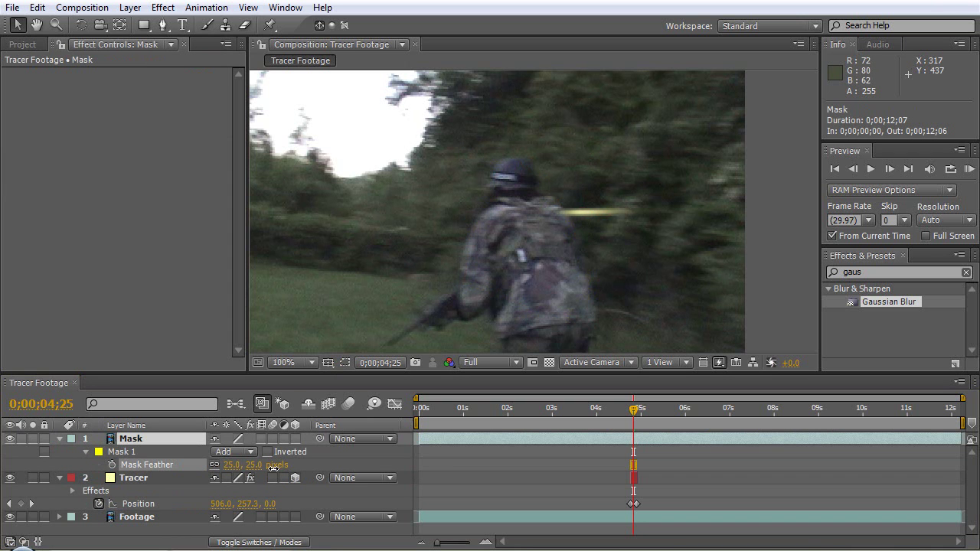
{"action": "left_click", "coordinate": [312, 534]}
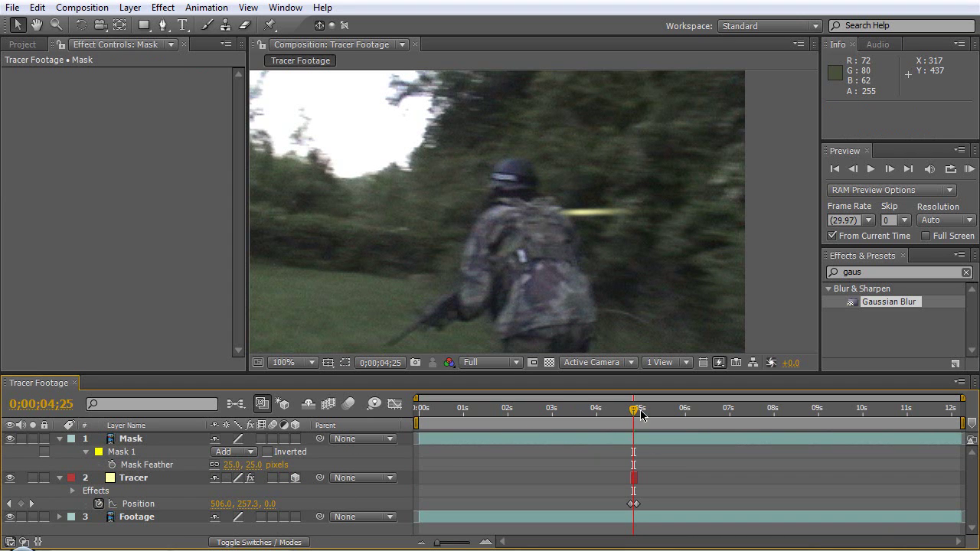
Step: Preview the tracer shot from a few frames earlier, then return to 0;00;04;25
{"action": "left_click_drag", "start_coordinate": [635, 411], "coordinate": [624, 411]}
{"action": "left_click", "coordinate": [971, 170]}
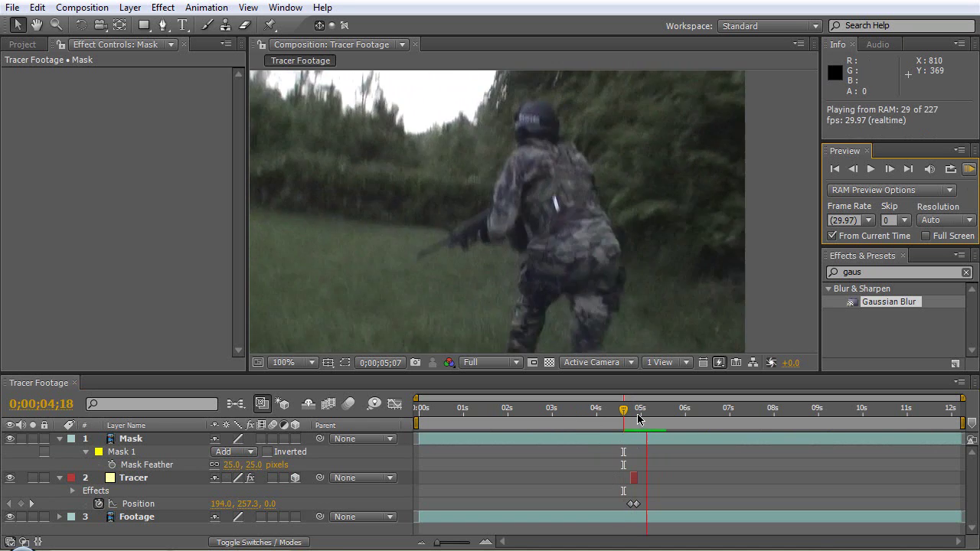
{"action": "key", "text": "space"}
{"action": "left_click_drag", "start_coordinate": [625, 415], "coordinate": [634, 416]}
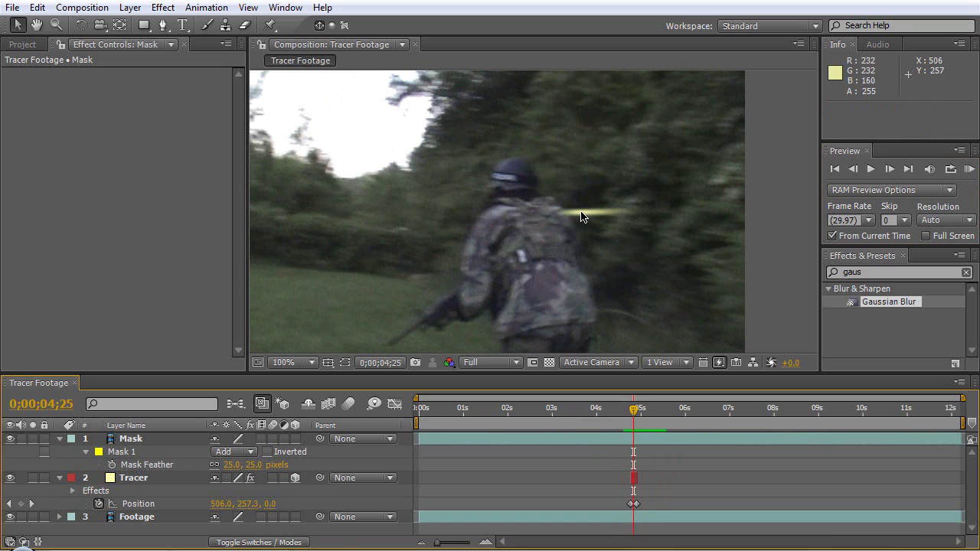
Step: Set the Tracer layer's blending mode to Add
{"action": "left_click", "coordinate": [60, 439]}
{"action": "left_click", "coordinate": [59, 451]}
{"action": "left_click", "coordinate": [127, 453]}
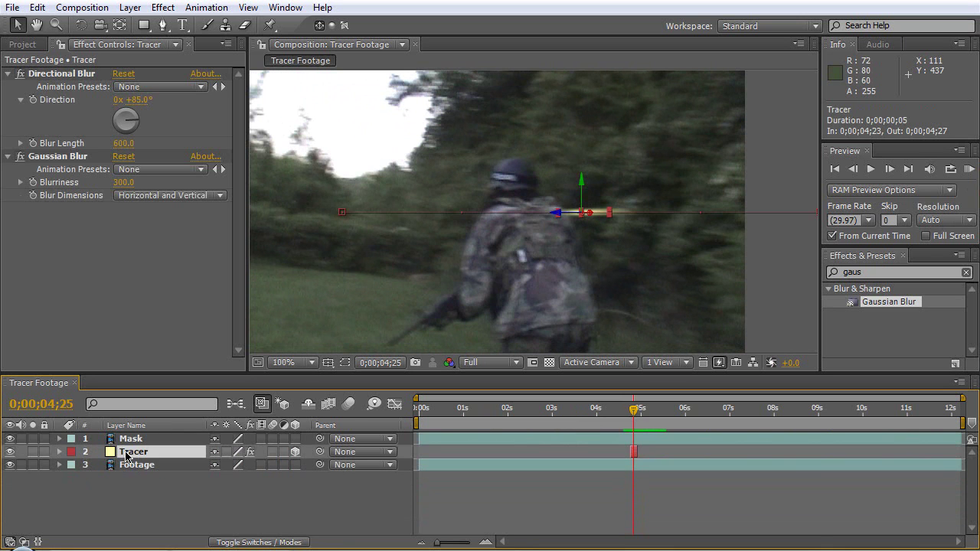
{"action": "left_click", "coordinate": [162, 477]}
{"action": "left_click", "coordinate": [260, 542]}
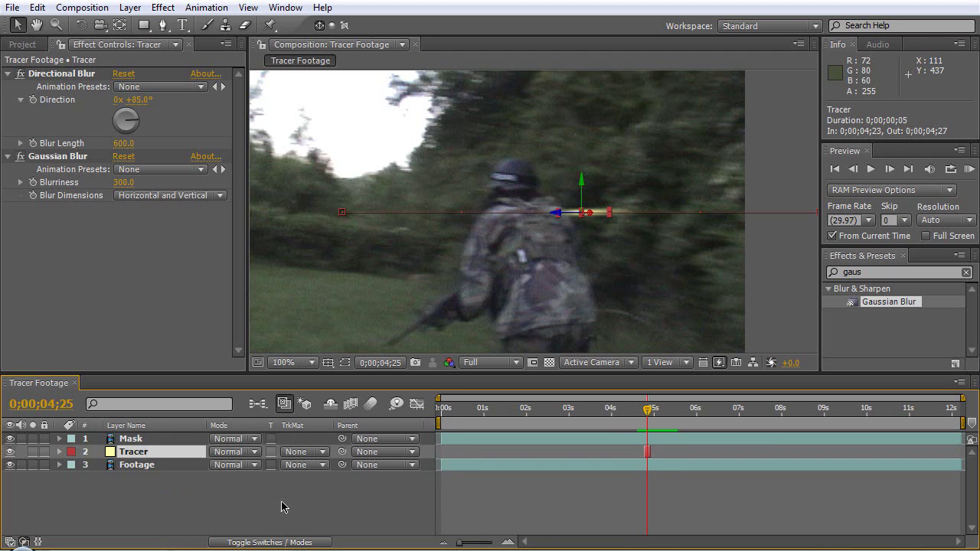
{"action": "left_click", "coordinate": [255, 456]}
{"action": "left_click", "coordinate": [238, 218]}
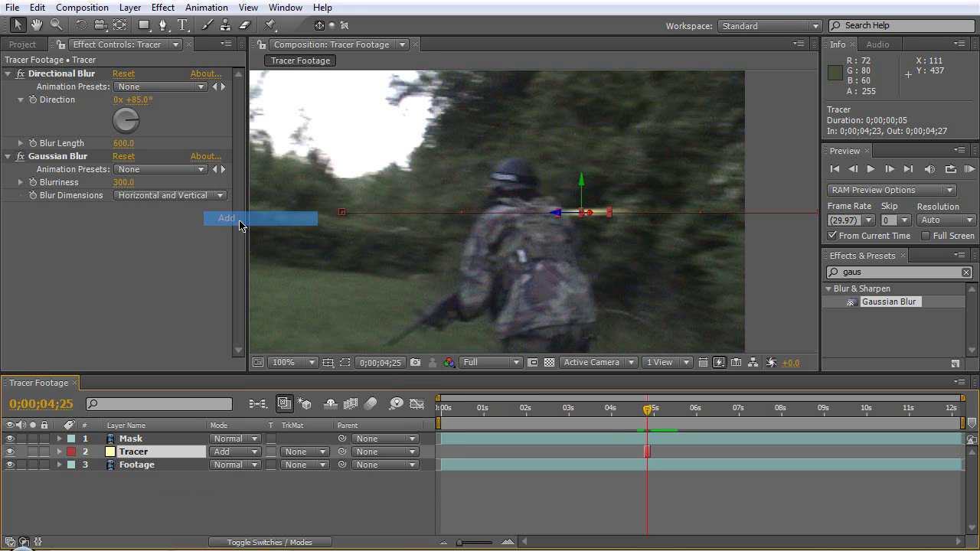
{"action": "left_click", "coordinate": [364, 499]}
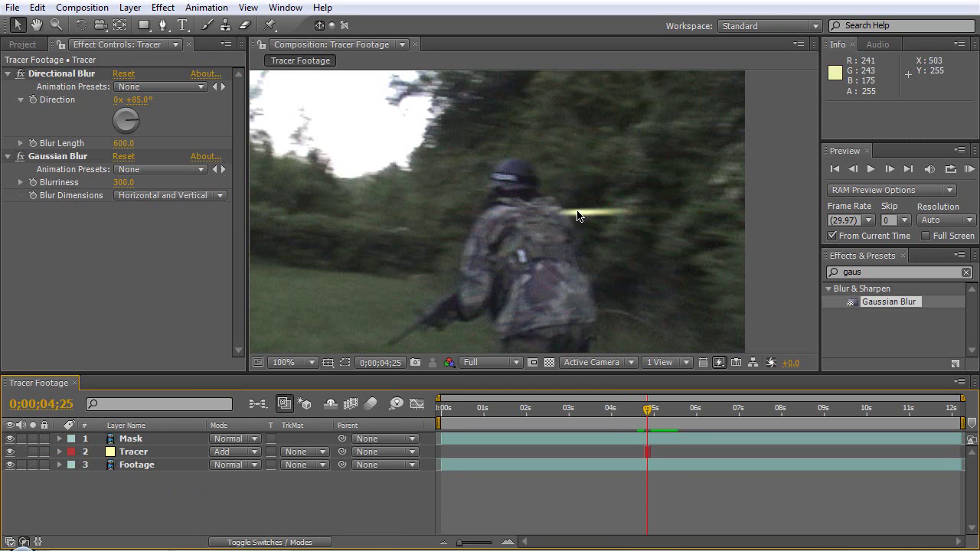
Step: Duplicate Tracer into Tracer 2 and preview the composition from 4;16, settling on 4;23
{"action": "left_click", "coordinate": [132, 453]}
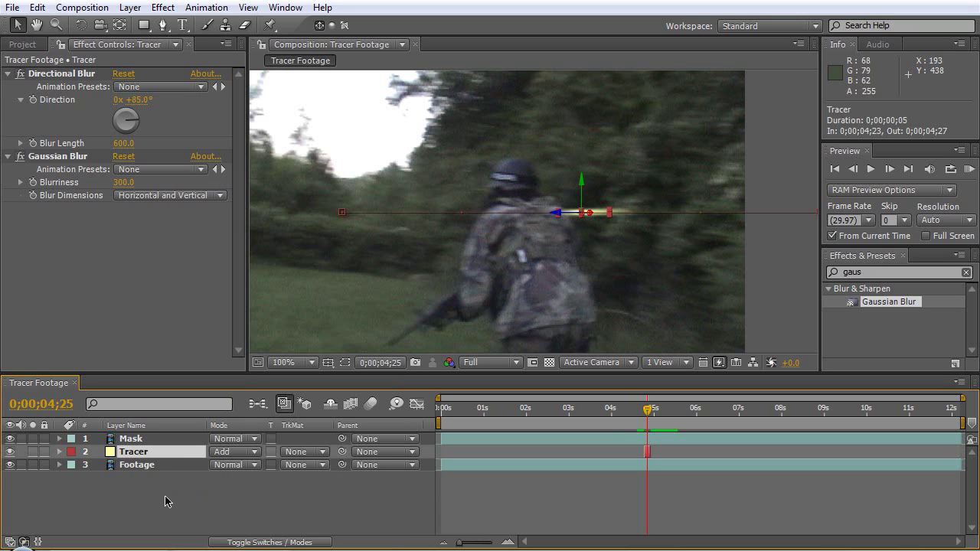
{"action": "key", "text": "ctrl+d"}
{"action": "left_click", "coordinate": [188, 502]}
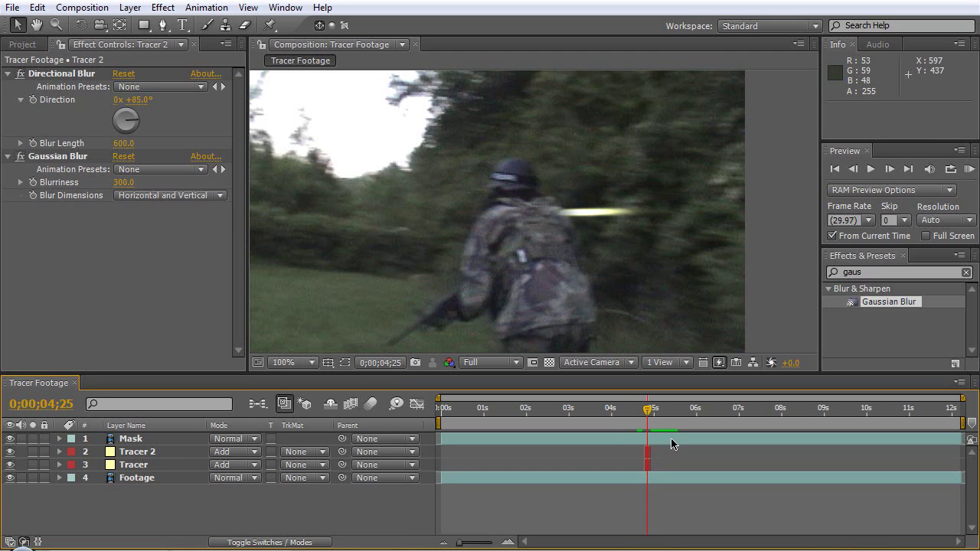
{"action": "left_click_drag", "start_coordinate": [647, 413], "coordinate": [634, 413]}
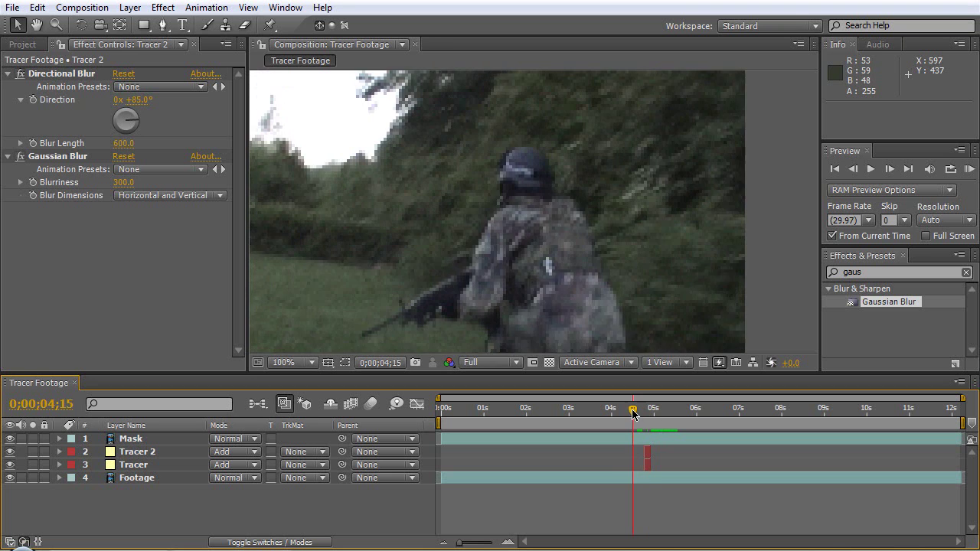
{"action": "left_click", "coordinate": [970, 170]}
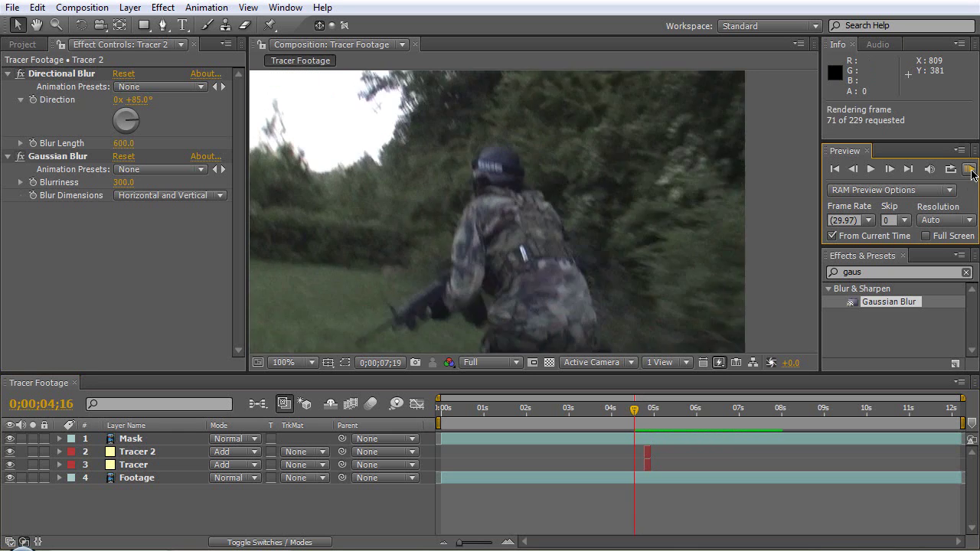
{"action": "left_click", "coordinate": [969, 172]}
{"action": "left_click_drag", "start_coordinate": [642, 422], "coordinate": [643, 422]}
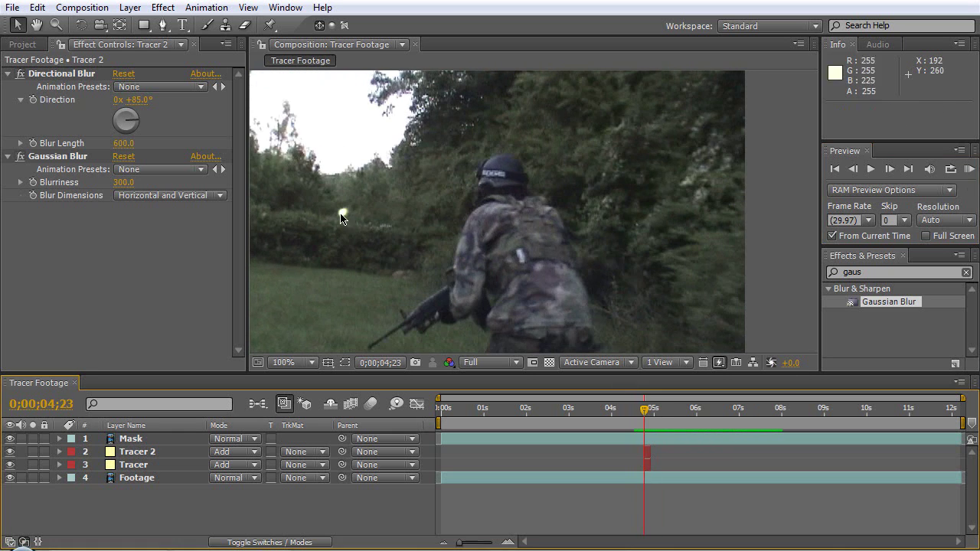
Step: Delete the Tracer 2 layer and zoom the viewer in on the tracer
{"action": "left_click", "coordinate": [141, 454]}
{"action": "key", "text": "Delete"}
{"action": "left_click", "coordinate": [141, 453]}
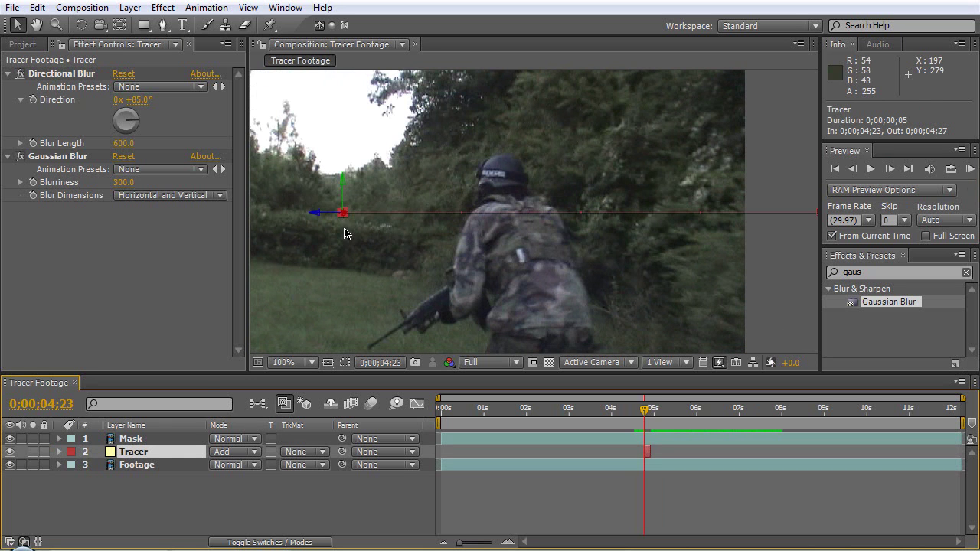
{"action": "key", "text": "period"}
{"action": "scroll", "coordinate": [584, 214], "scroll_direction": "up", "scroll_amount": 2}
{"action": "scroll", "coordinate": [558, 212], "scroll_direction": "up", "scroll_amount": 1}
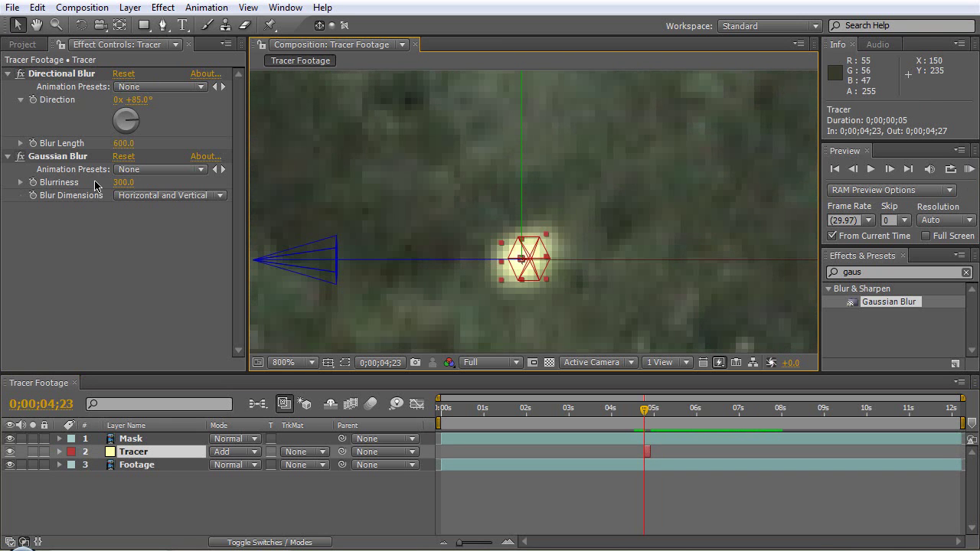
{"action": "left_click_drag", "start_coordinate": [527, 243], "coordinate": [527, 252]}
{"action": "key", "text": "ctrl+z"}
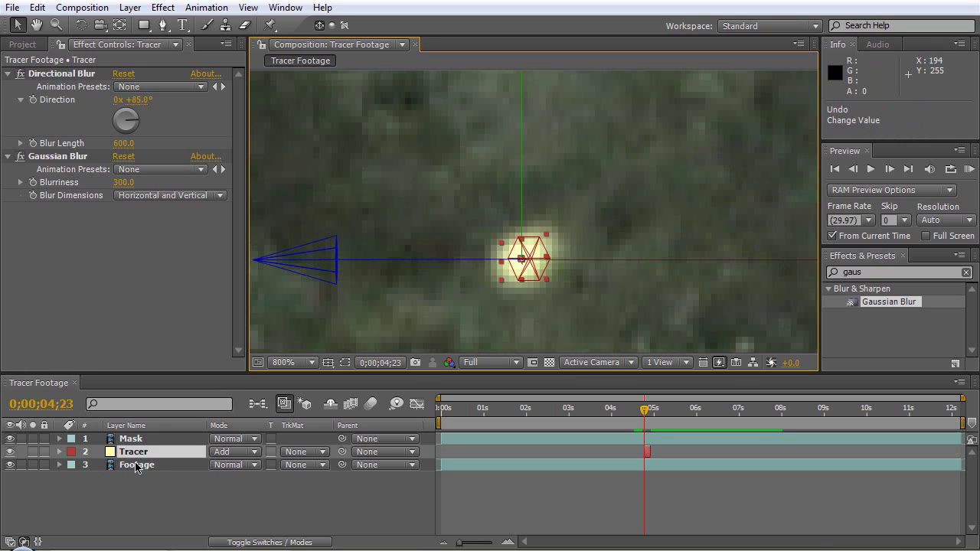
Step: Flatten the Tracer layer's vertical scale to a Scale Y of 0.5
{"action": "key", "text": "s"}
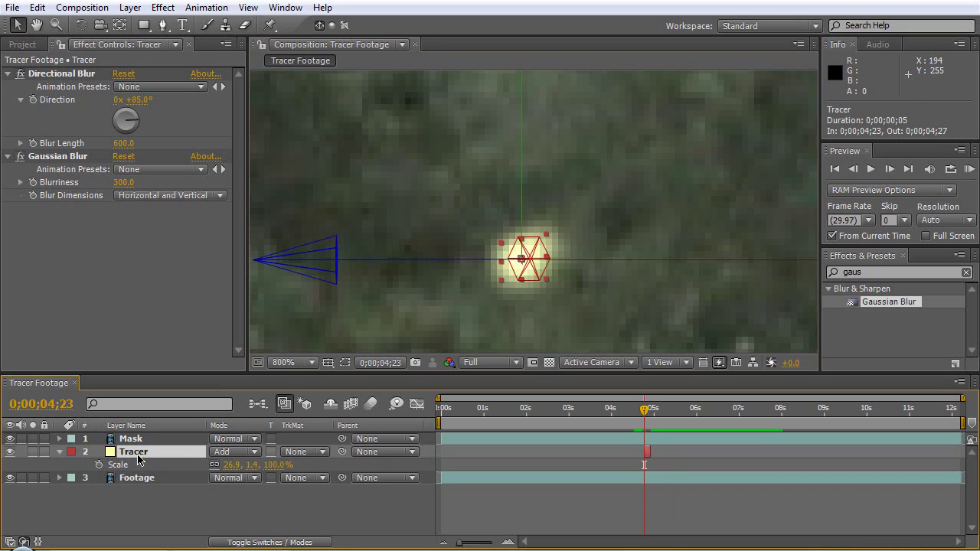
{"action": "left_click_drag", "start_coordinate": [252, 465], "coordinate": [252, 464]}
{"action": "key", "text": "ctrl+z"}
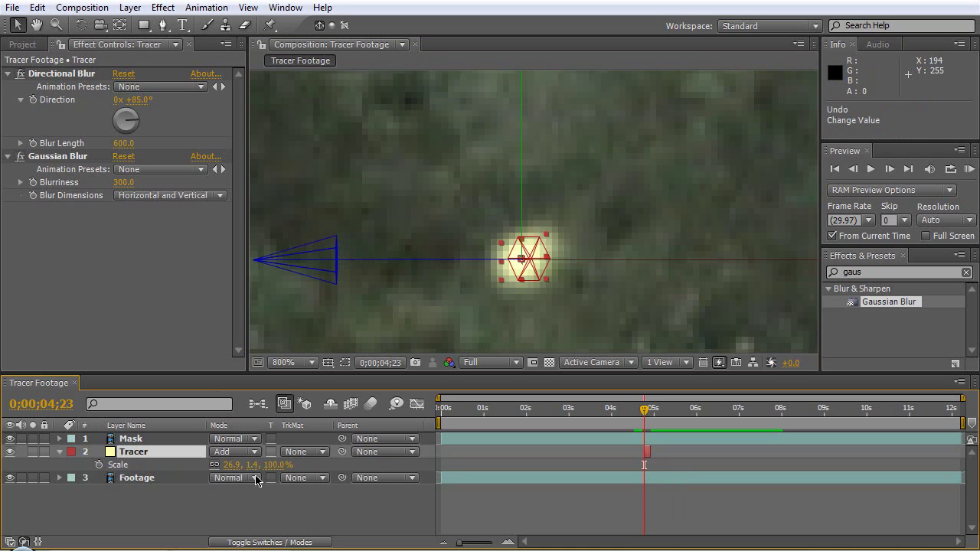
{"action": "left_click_drag", "start_coordinate": [252, 465], "coordinate": [251, 464]}
{"action": "left_click", "coordinate": [251, 465]}
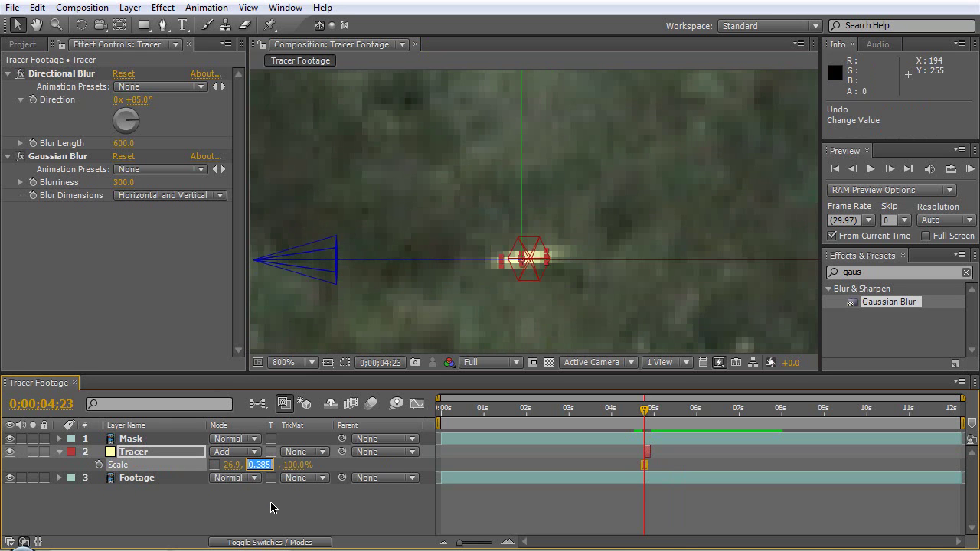
{"action": "type", "text": "1"}
{"action": "key", "text": "Return"}
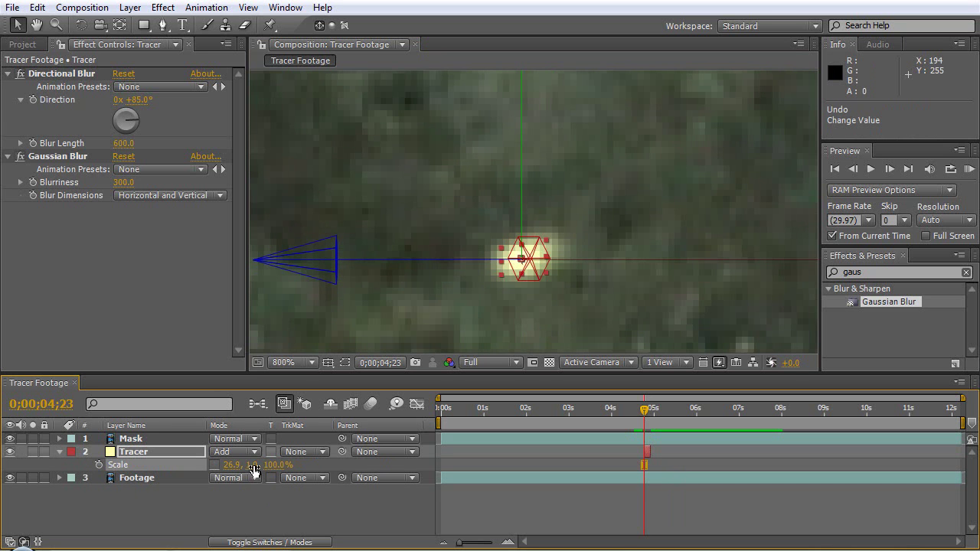
{"action": "left_click", "coordinate": [251, 466]}
{"action": "type", "text": "0.5"}
{"action": "key", "text": "Return"}
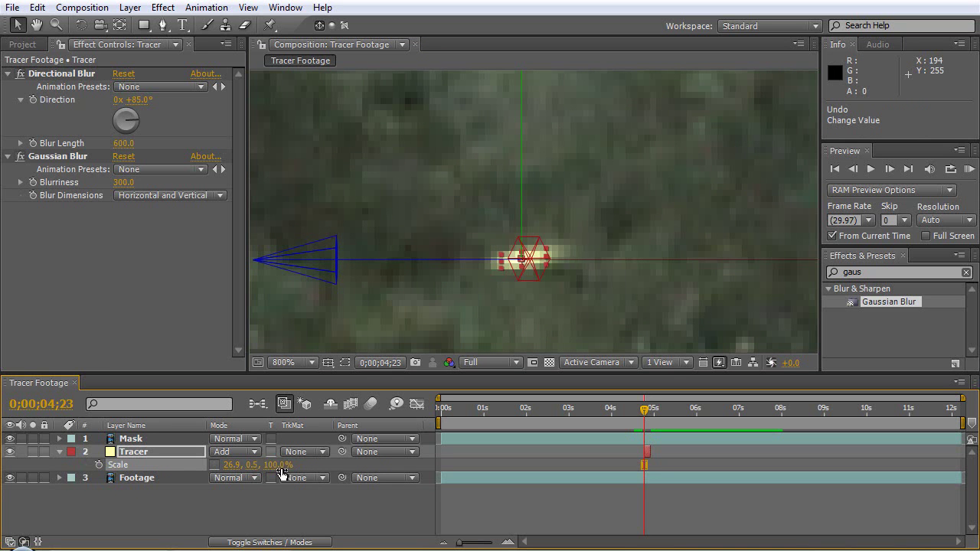
{"action": "key", "text": "F2"}
{"action": "scroll", "coordinate": [634, 187], "scroll_direction": "down", "scroll_amount": 1}
{"action": "scroll", "coordinate": [635, 187], "scroll_direction": "down", "scroll_amount": 2}
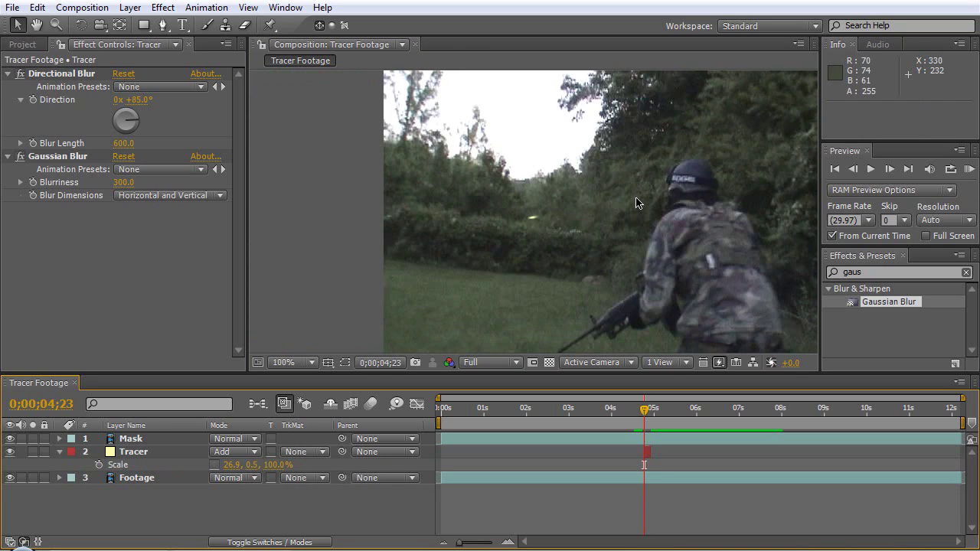
Step: Set a Scale keyframe on the Tracer layer at 4;23
{"action": "left_click", "coordinate": [646, 402]}
{"action": "key", "text": "Page_Down"}
{"action": "key", "text": "Page_Up"}
{"action": "key", "text": "Page_Up"}
{"action": "key", "text": "Page_Up"}
{"action": "key", "text": "Page_Down"}
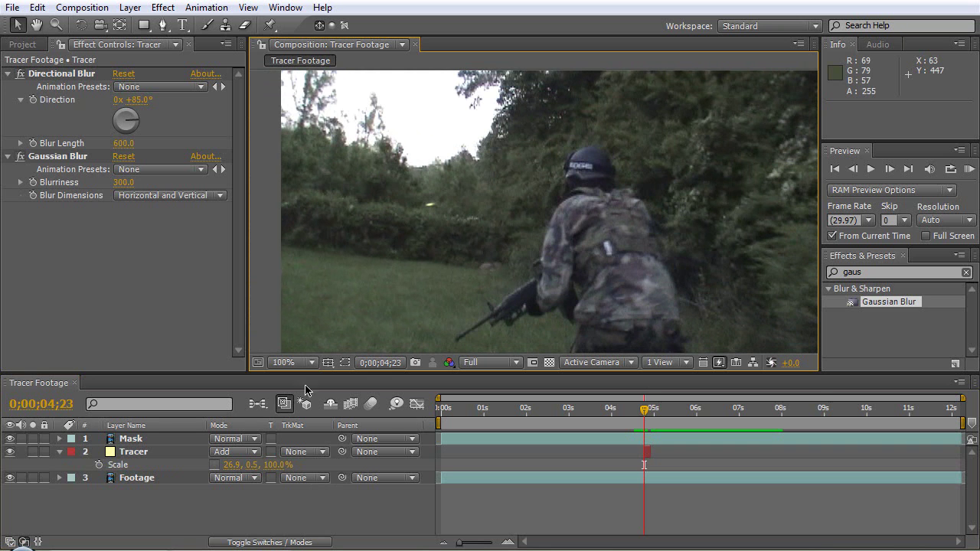
{"action": "left_click", "coordinate": [98, 464]}
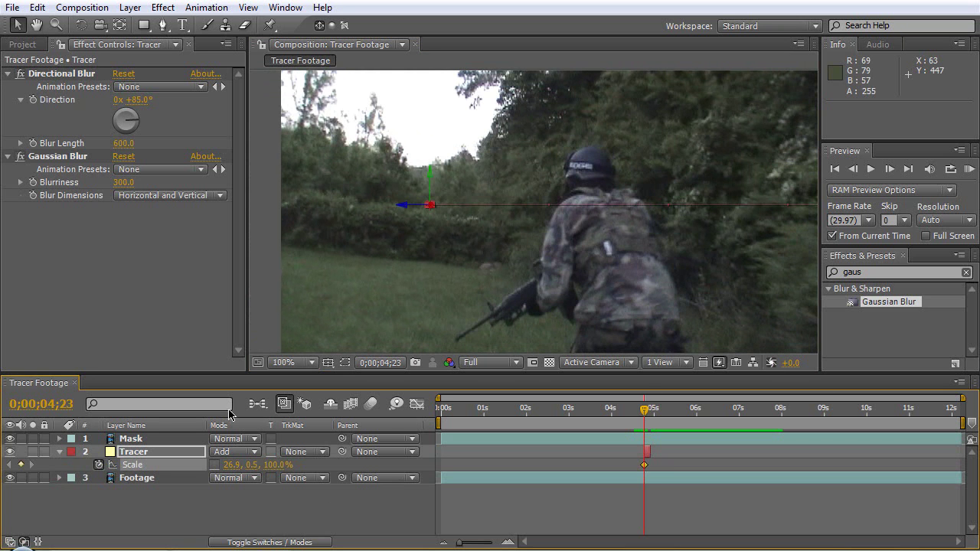
Step: Keyframe Scale Y at 1.5 at 4;26 and step through frames to check the stretch
{"action": "key", "text": "Page_Down"}
{"action": "key", "text": "Page_Down"}
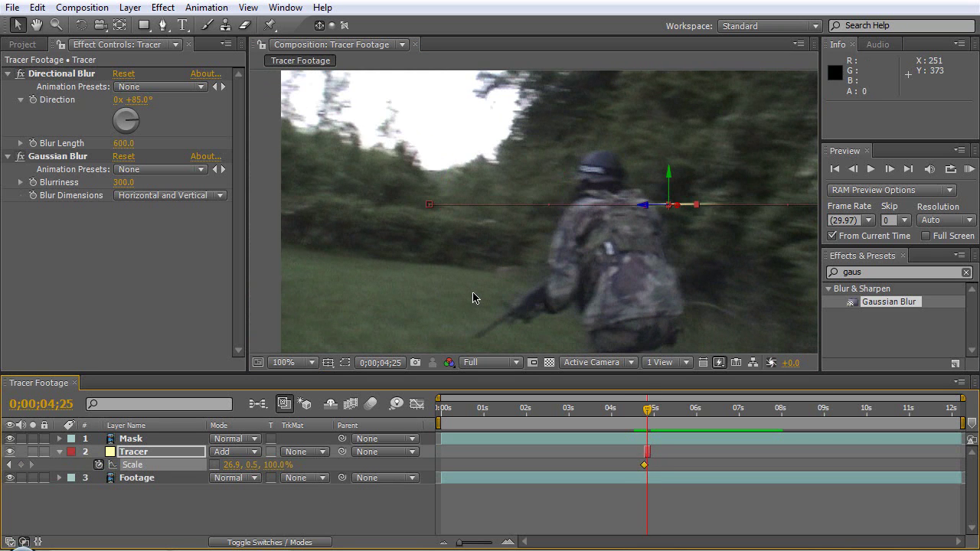
{"action": "key", "text": "Page_Down"}
{"action": "left_click", "coordinate": [255, 465]}
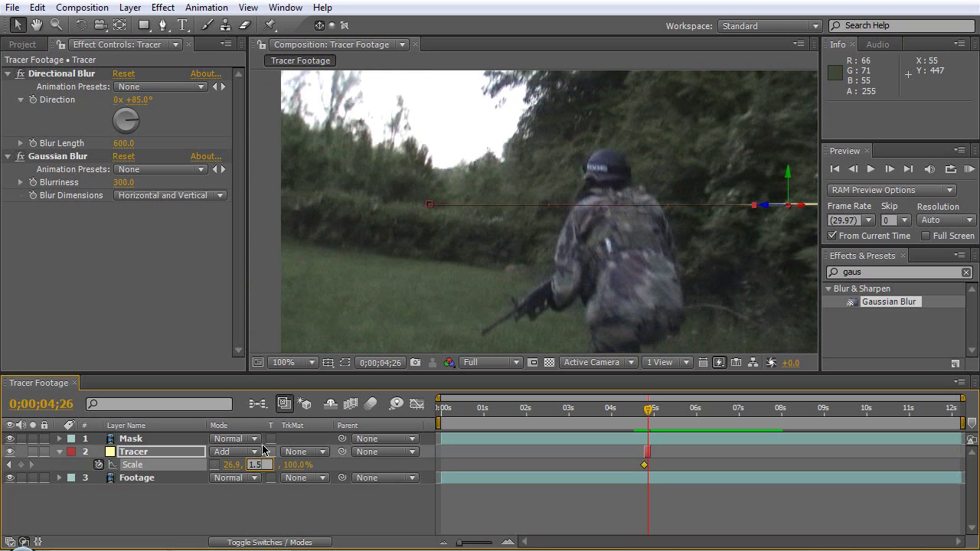
{"action": "key", "text": "Return"}
{"action": "left_click", "coordinate": [260, 519]}
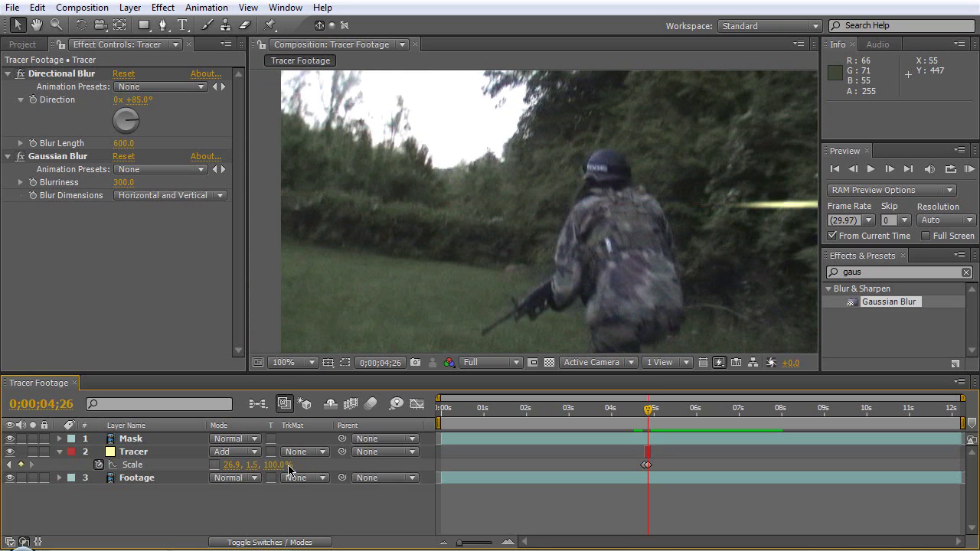
{"action": "key", "text": "Page_Up"}
{"action": "key", "text": "Page_Up"}
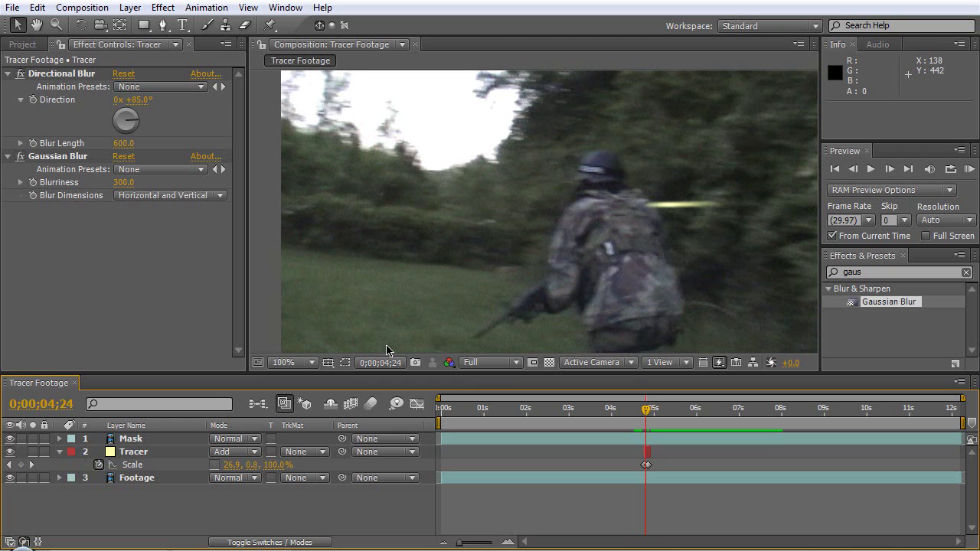
{"action": "key", "text": "Page_Down"}
{"action": "key", "text": "Page_Down"}
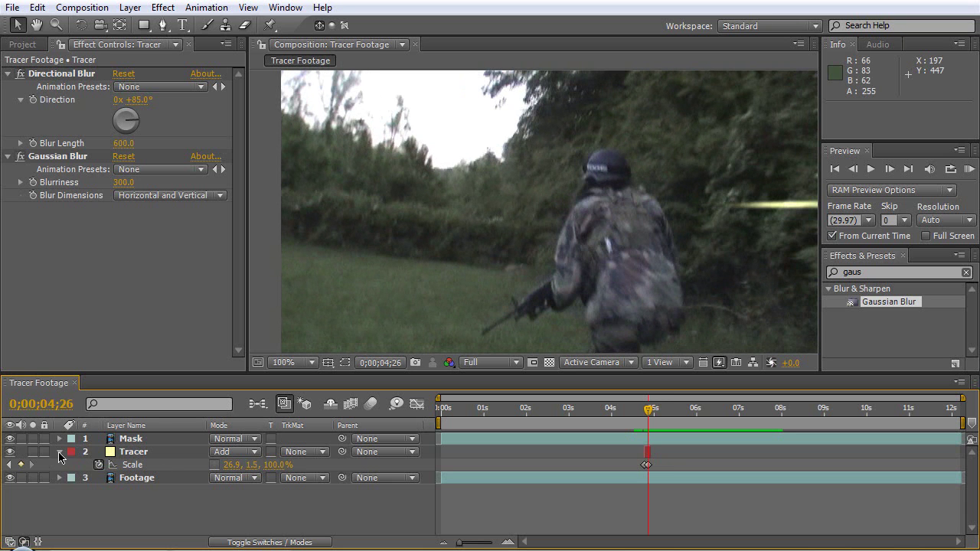
Step: Duplicate Tracer into Tracer 2 starting at 4;28 and raise it higher in the frame
{"action": "left_click", "coordinate": [60, 453]}
{"action": "left_click", "coordinate": [136, 452]}
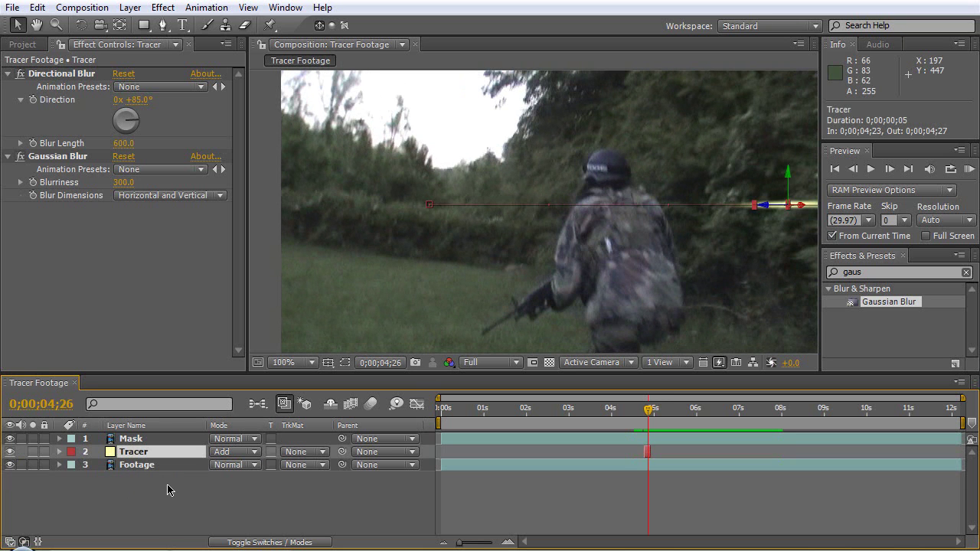
{"action": "key", "text": "ctrl+d"}
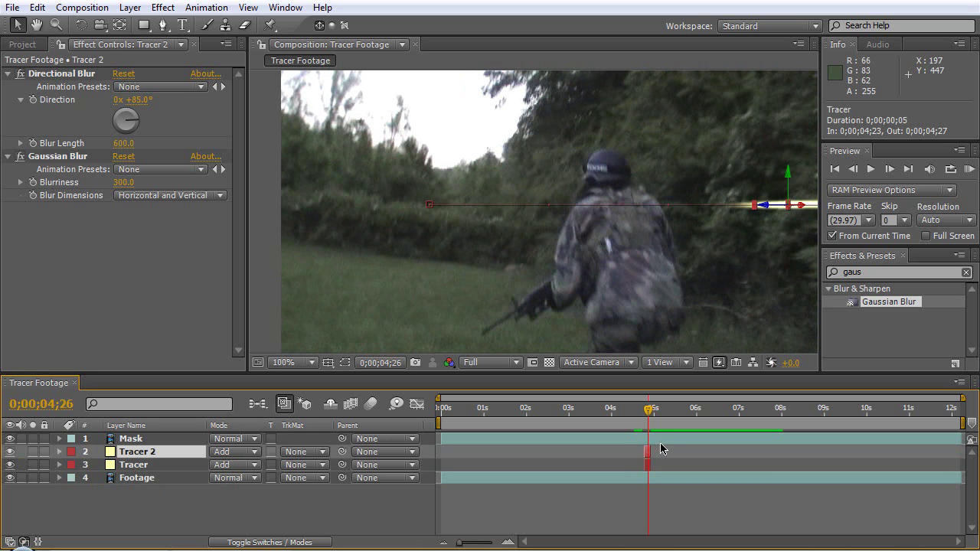
{"action": "key", "text": "Page_Down"}
{"action": "key", "text": "Page_Down"}
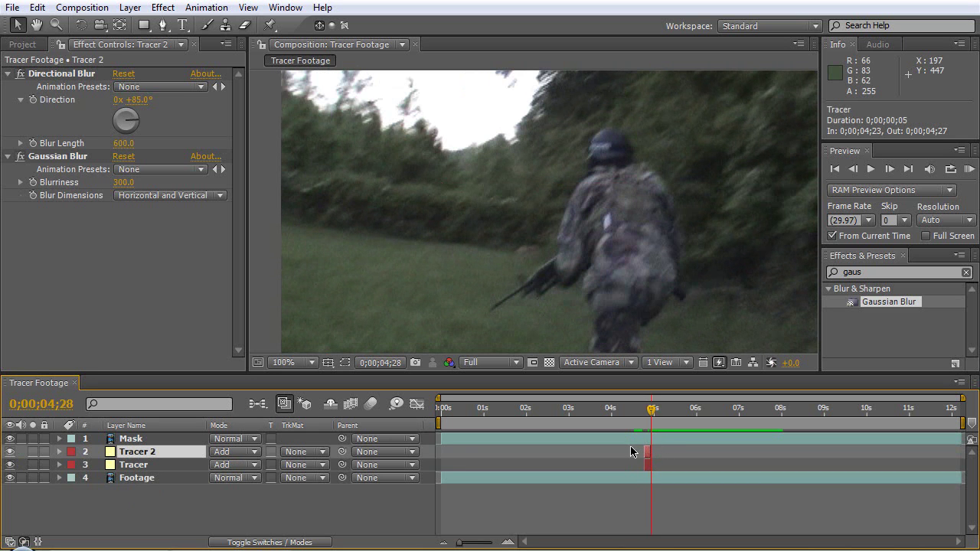
{"action": "key", "text": "bracketleft"}
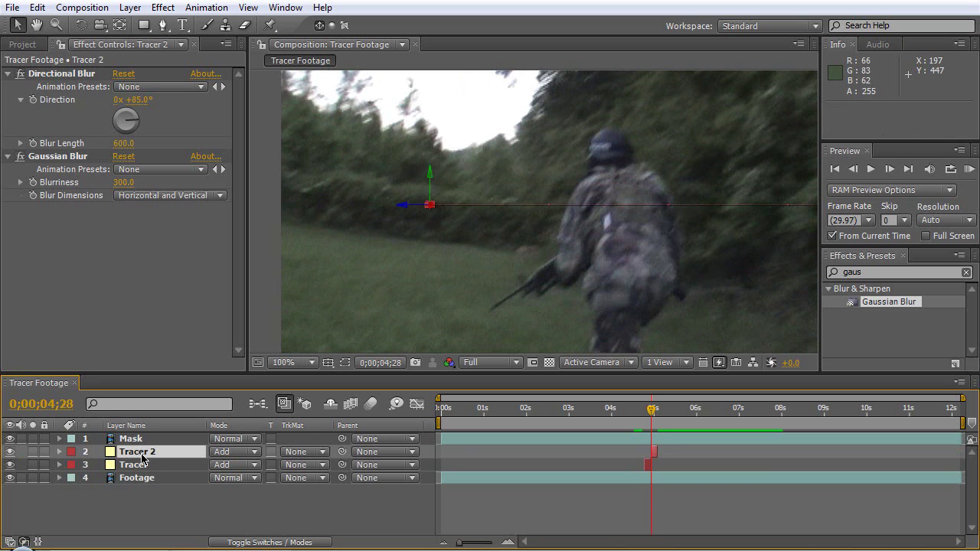
{"action": "left_click_drag", "start_coordinate": [432, 186], "coordinate": [433, 160]}
{"action": "key", "text": "period"}
{"action": "key", "text": "period"}
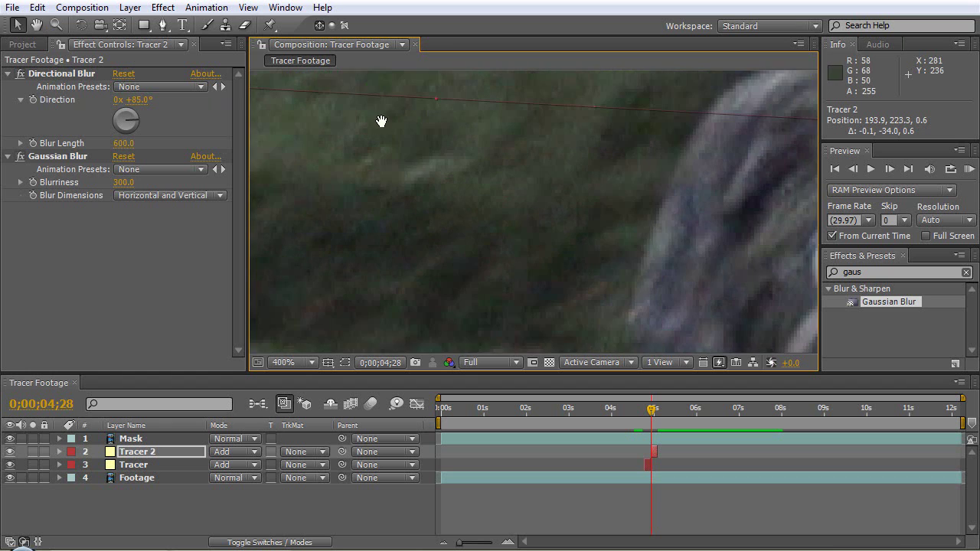
{"action": "left_click_drag", "start_coordinate": [372, 120], "coordinate": [641, 265]}
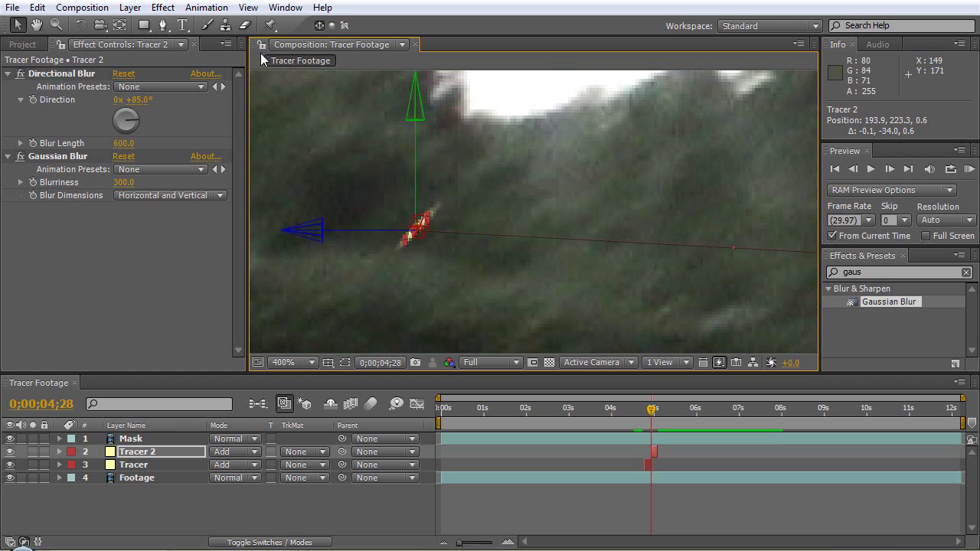
Step: Rotate Tracer 2 in 3D to about 0°, 78.4°, 0.8° along its flight path
{"action": "left_click", "coordinate": [81, 25]}
{"action": "left_click_drag", "start_coordinate": [346, 230], "coordinate": [351, 230]}
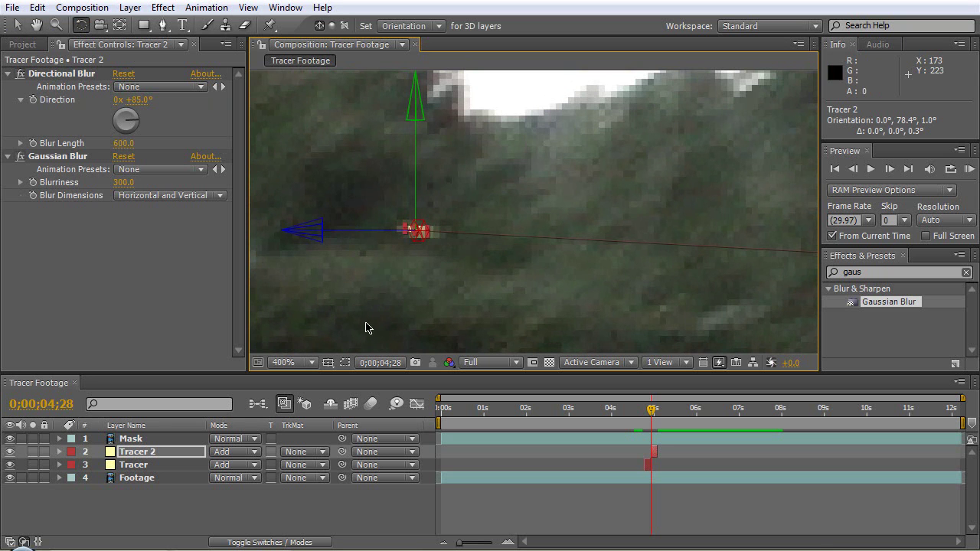
{"action": "left_click", "coordinate": [380, 503]}
{"action": "scroll", "coordinate": [529, 295], "scroll_direction": "down", "scroll_amount": 4}
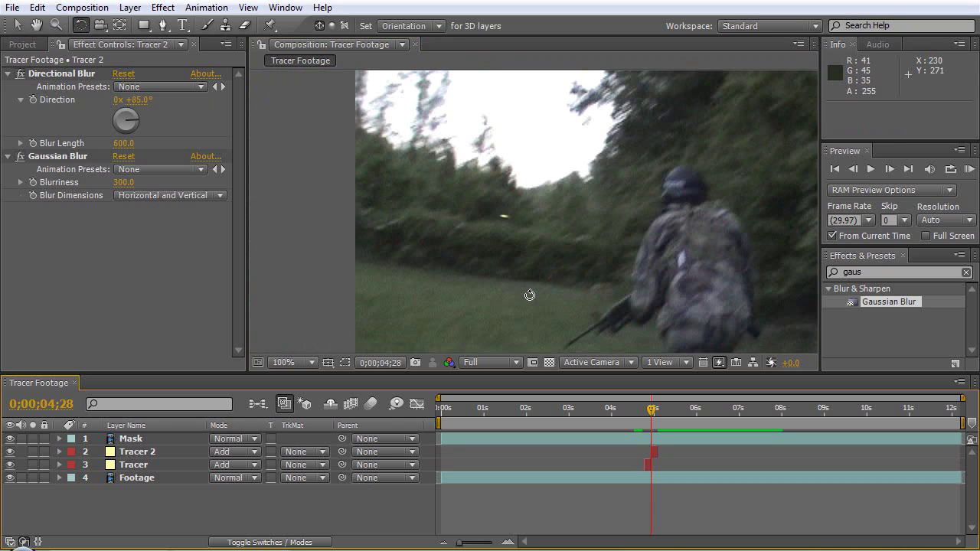
Step: Add a Mask Path keyframe on the Mask layer at 0;00;04;29 and show the mask outline
{"action": "left_click", "coordinate": [655, 416]}
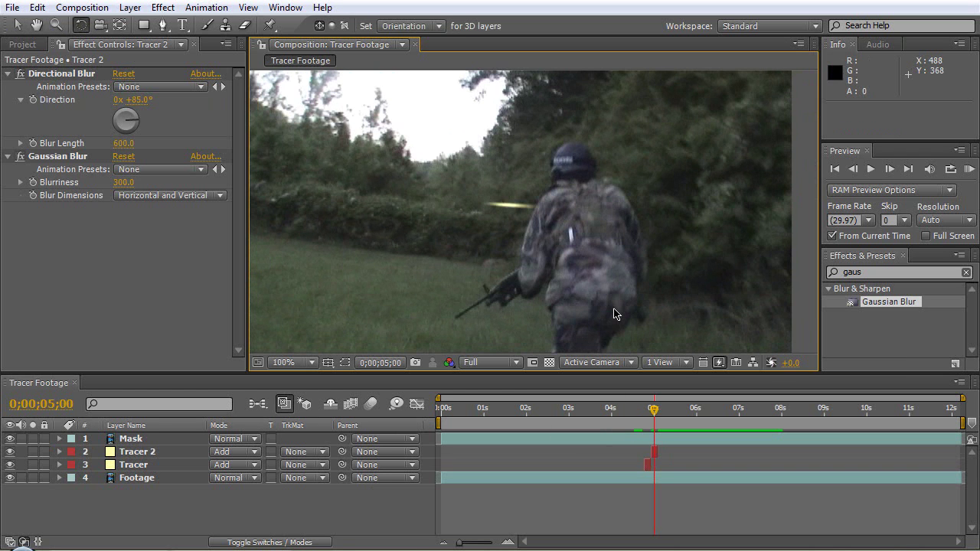
{"action": "key", "text": "Page_Up"}
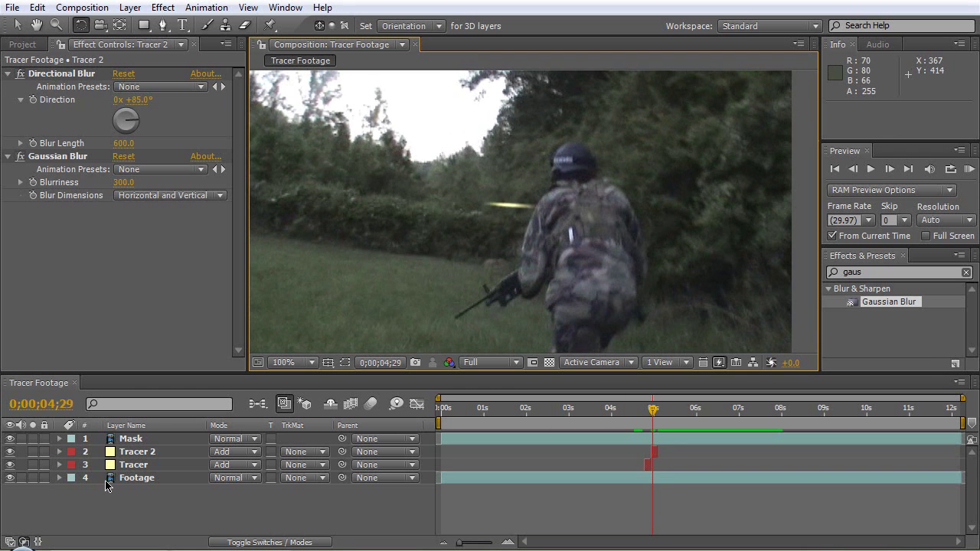
{"action": "left_click", "coordinate": [130, 439]}
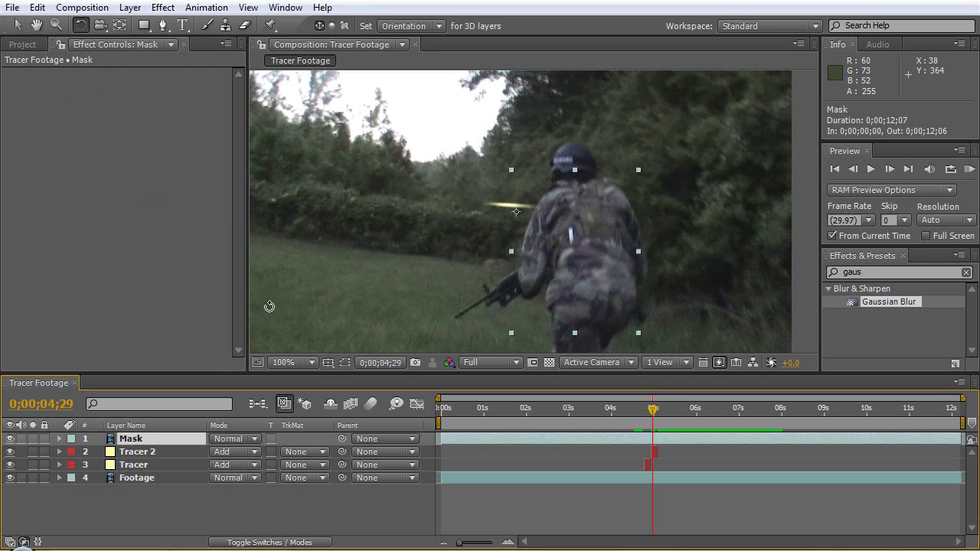
{"action": "key", "text": "alt+m"}
{"action": "left_click", "coordinate": [161, 466]}
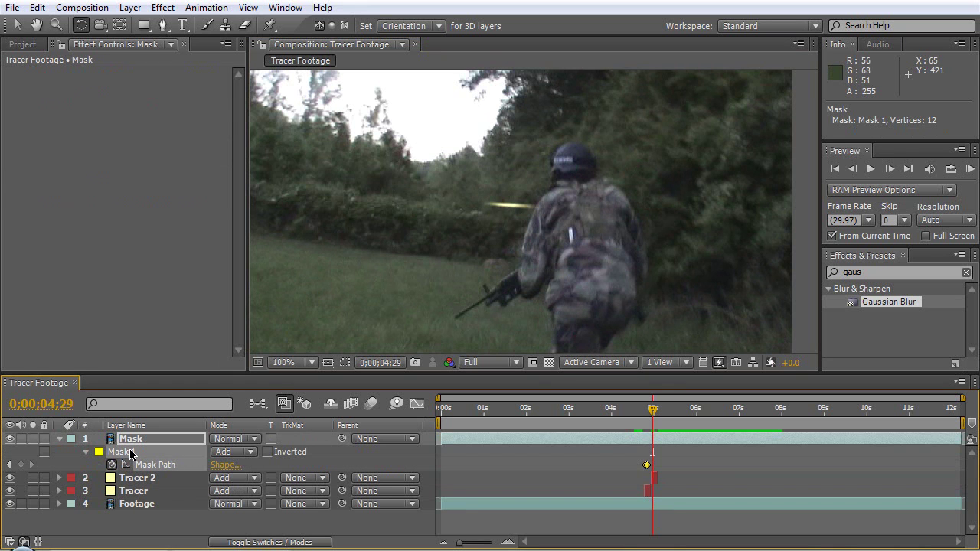
{"action": "left_click", "coordinate": [132, 442]}
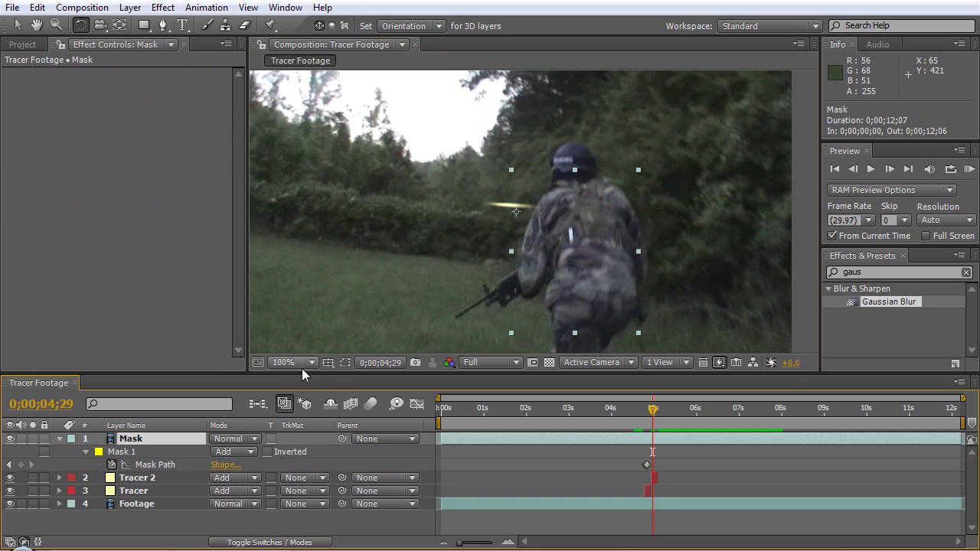
{"action": "left_click", "coordinate": [344, 362]}
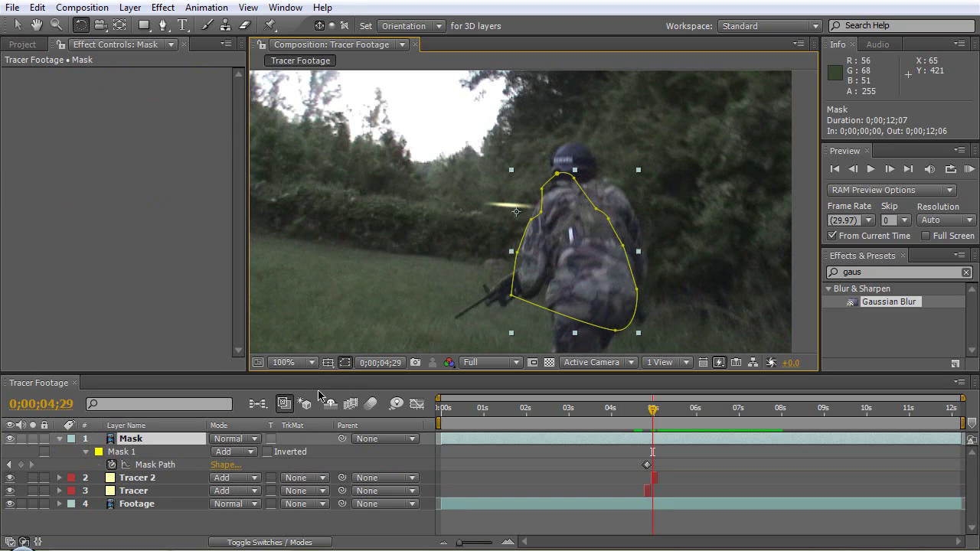
Step: Move the soldier mask up and right at 0;00;05;00 and check its fit across frames
{"action": "left_click", "coordinate": [153, 465]}
{"action": "left_click", "coordinate": [18, 25]}
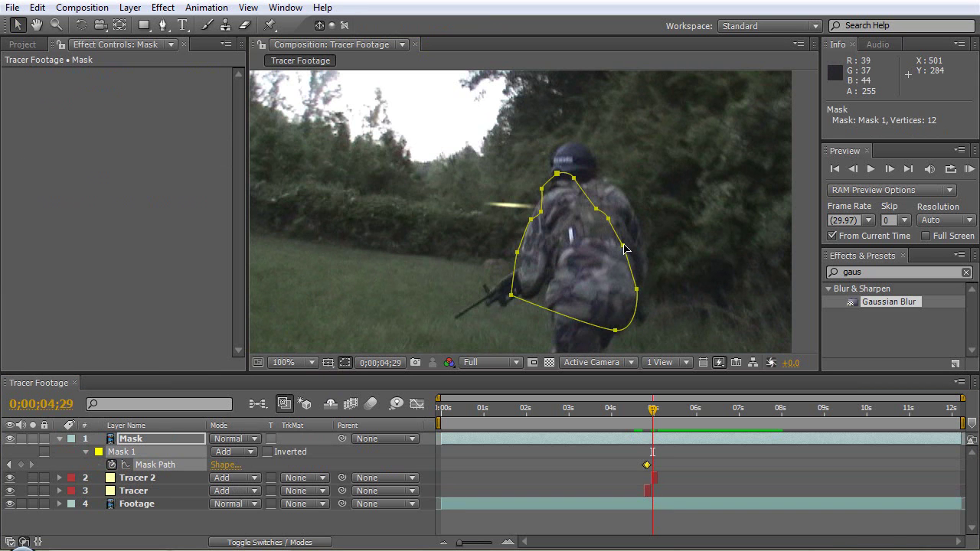
{"action": "key", "text": "Page_Down"}
{"action": "left_click_drag", "start_coordinate": [624, 247], "coordinate": [632, 218]}
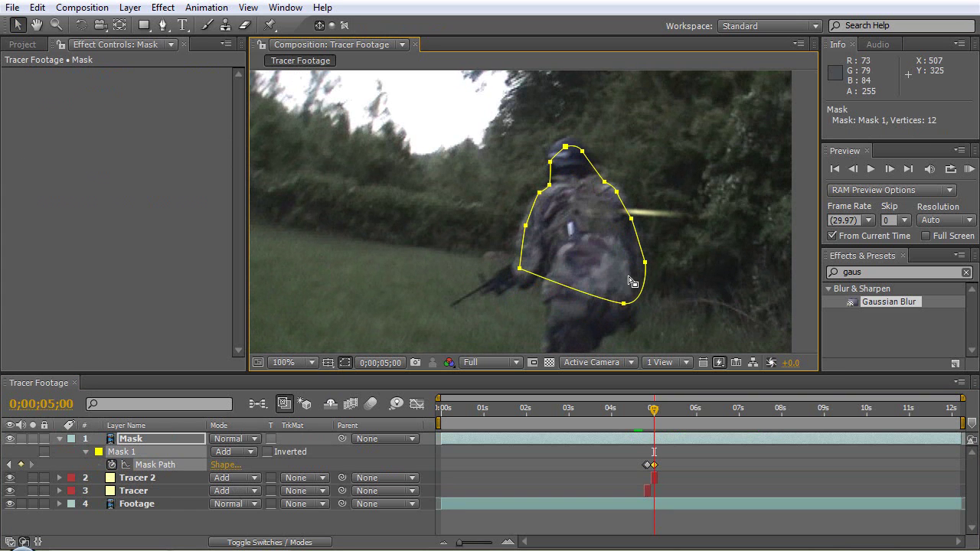
{"action": "key", "text": "Page_Up"}
{"action": "key", "text": "Page_Up"}
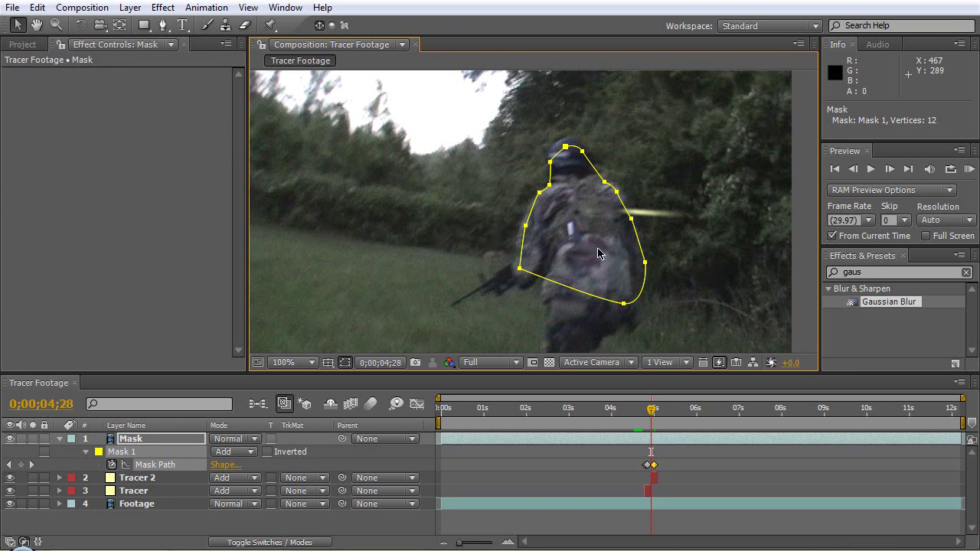
{"action": "key", "text": "Page_Down"}
{"action": "key", "text": "Page_Down"}
{"action": "key", "text": "Page_Down"}
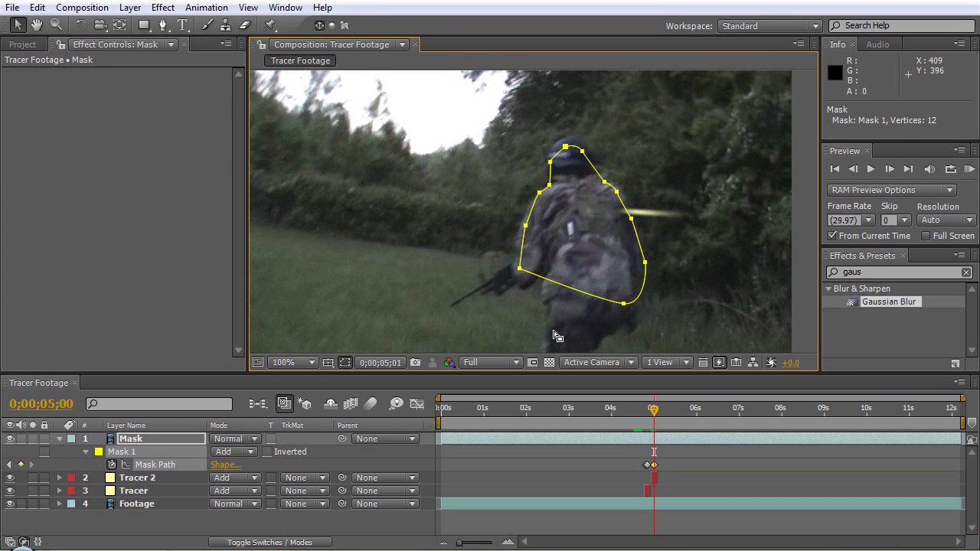
{"action": "left_click", "coordinate": [236, 527]}
{"action": "left_click", "coordinate": [130, 478]}
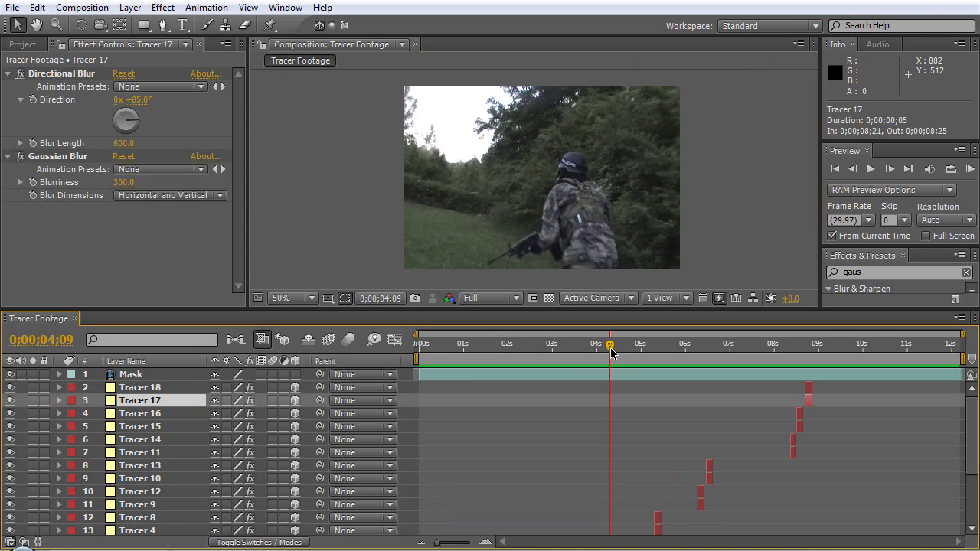
Step: Scrub the timeline to check the staggered tracers, Tracer through Tracer 18
{"action": "left_click_drag", "start_coordinate": [610, 348], "coordinate": [665, 360]}
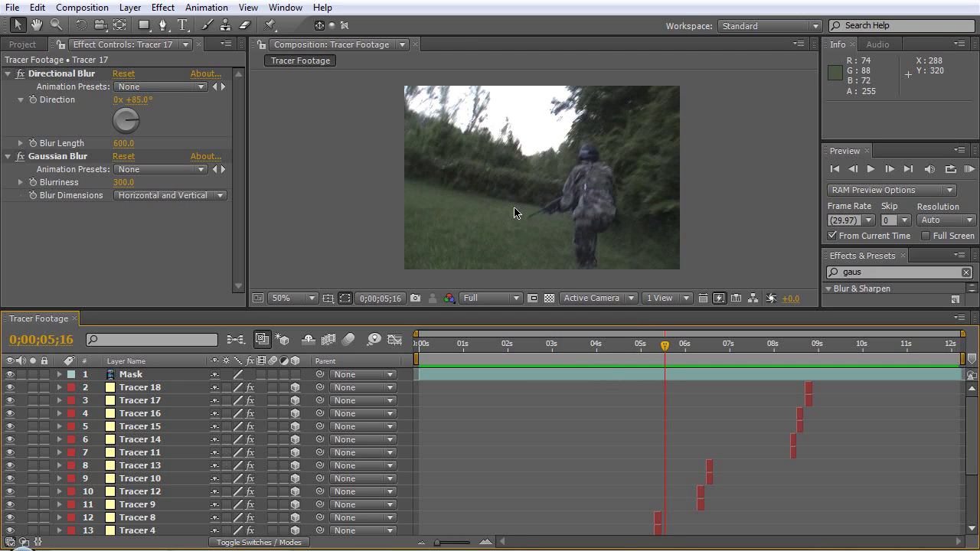
{"action": "left_click_drag", "start_coordinate": [665, 345], "coordinate": [680, 346]}
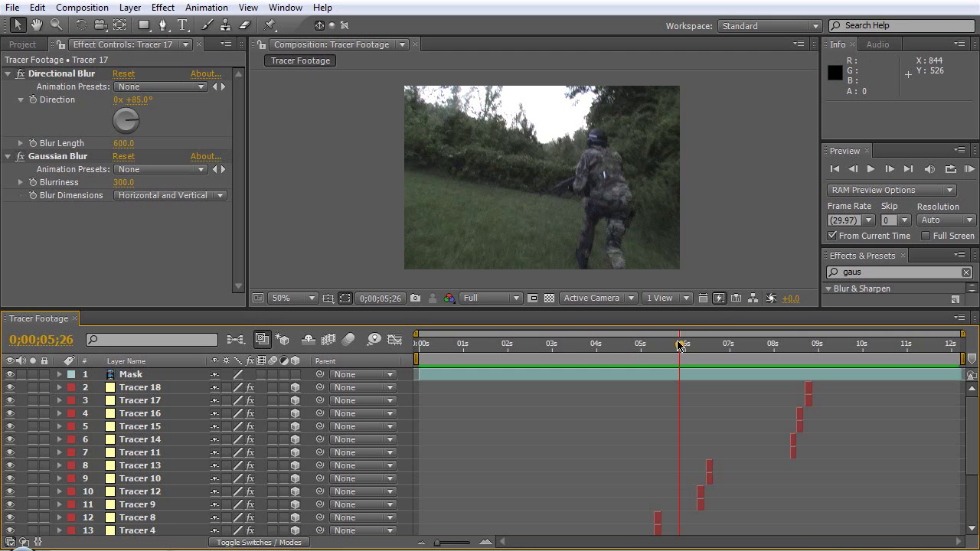
{"action": "left_click_drag", "start_coordinate": [681, 347], "coordinate": [790, 355]}
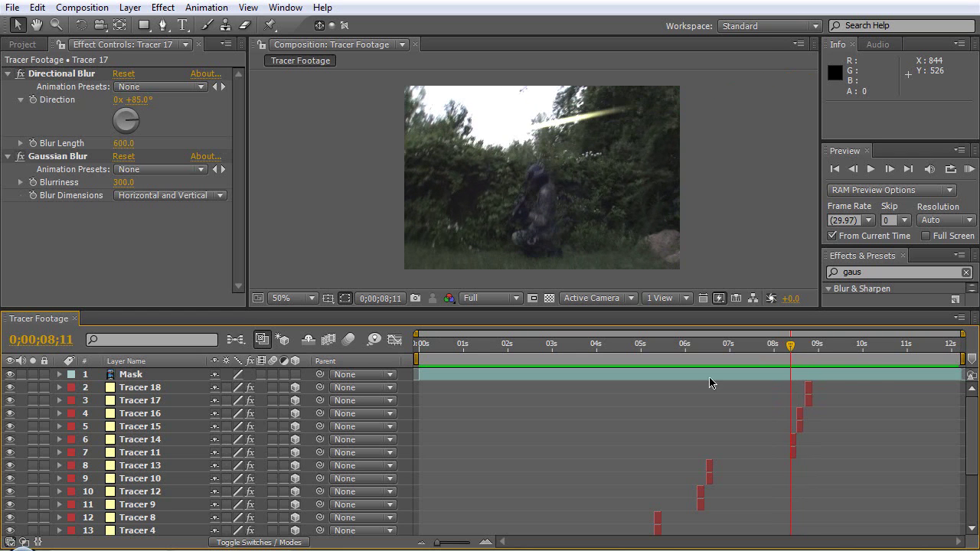
{"action": "scroll", "coordinate": [941, 413], "scroll_direction": "down", "scroll_amount": 5}
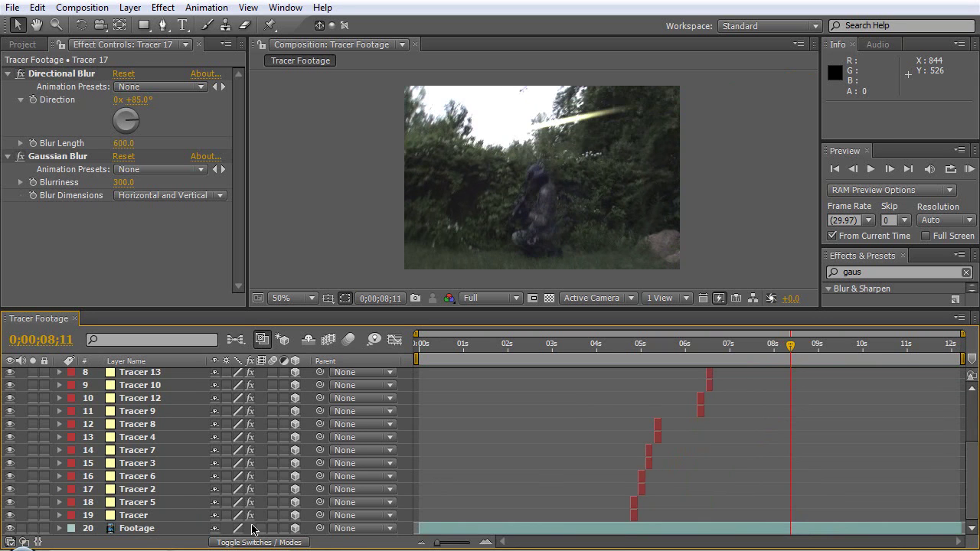
Step: Search 'slider contr' in Effects & Presets and apply Slider Control to the Footage layer
{"action": "left_click", "coordinate": [139, 530]}
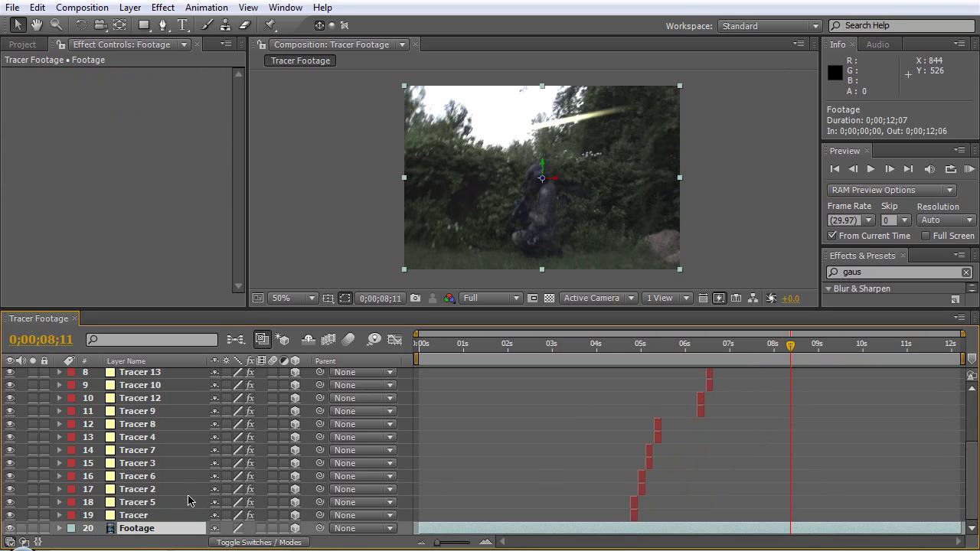
{"action": "key", "text": "p"}
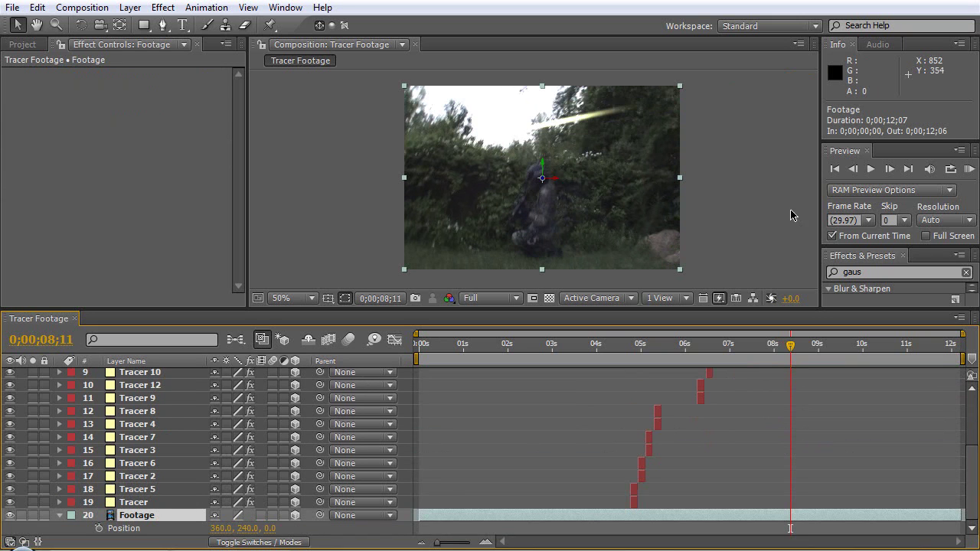
{"action": "left_click", "coordinate": [865, 271]}
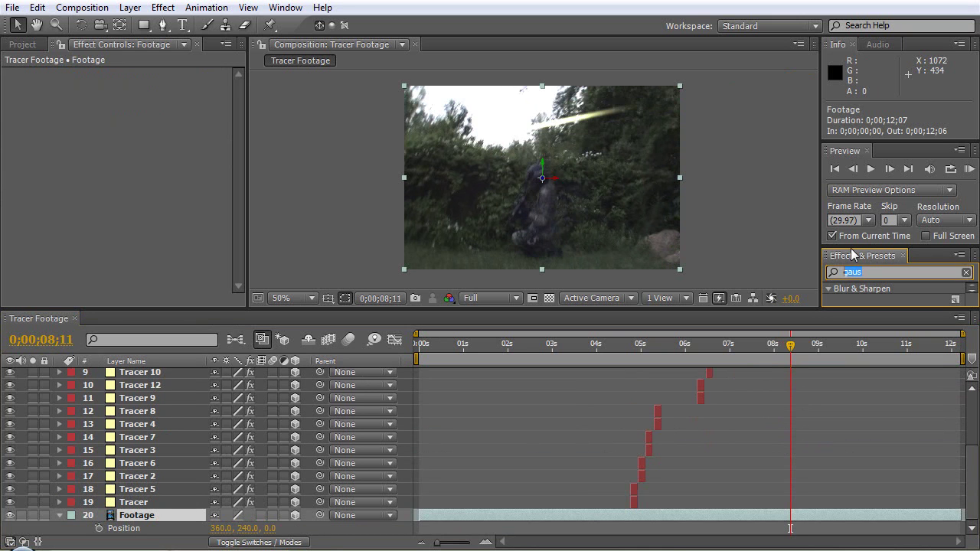
{"action": "type", "text": "slider contr"}
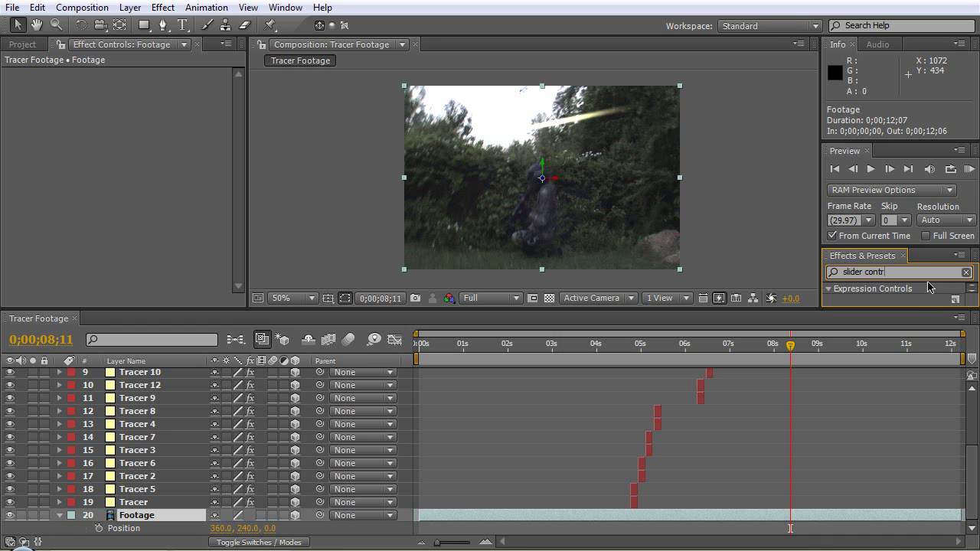
{"action": "left_click_drag", "start_coordinate": [928, 307], "coordinate": [926, 343]}
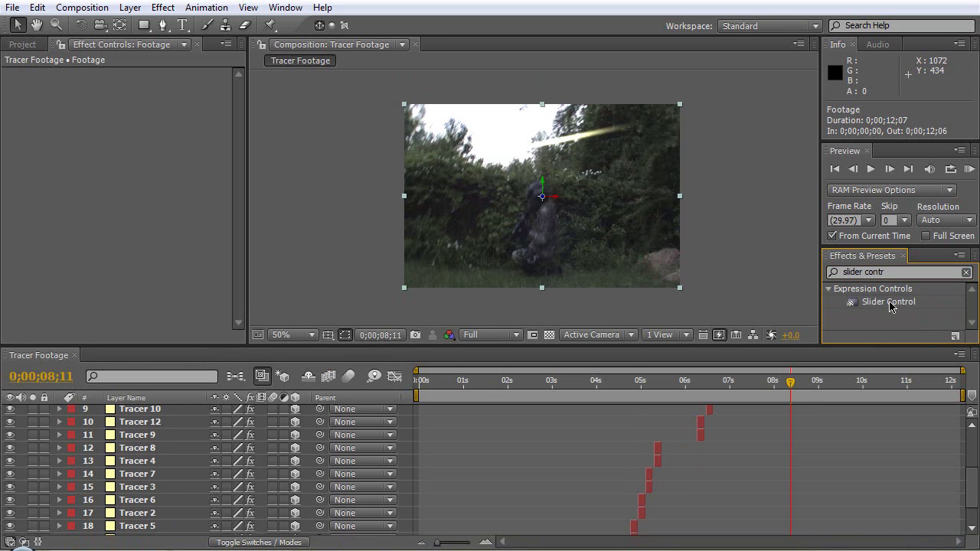
{"action": "left_click_drag", "start_coordinate": [890, 307], "coordinate": [135, 520]}
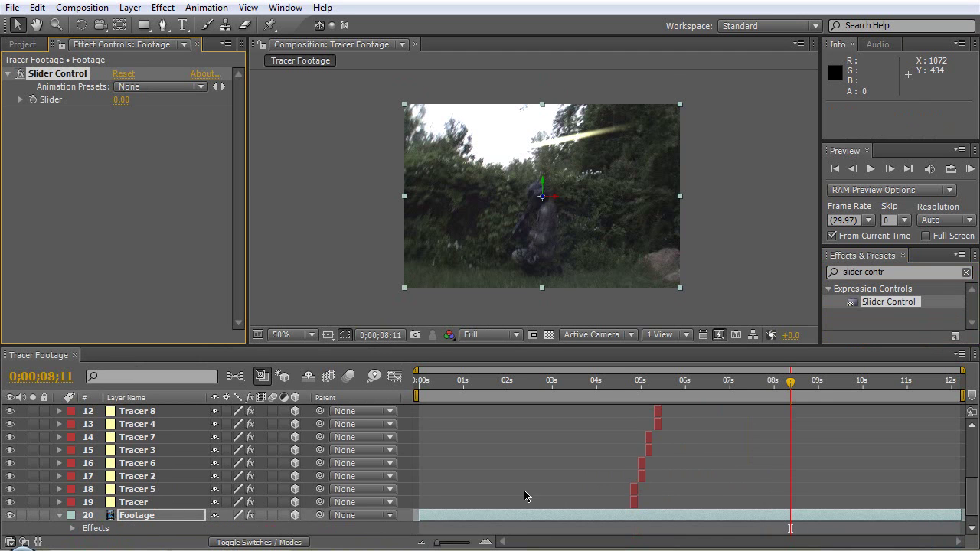
{"action": "left_click", "coordinate": [141, 517]}
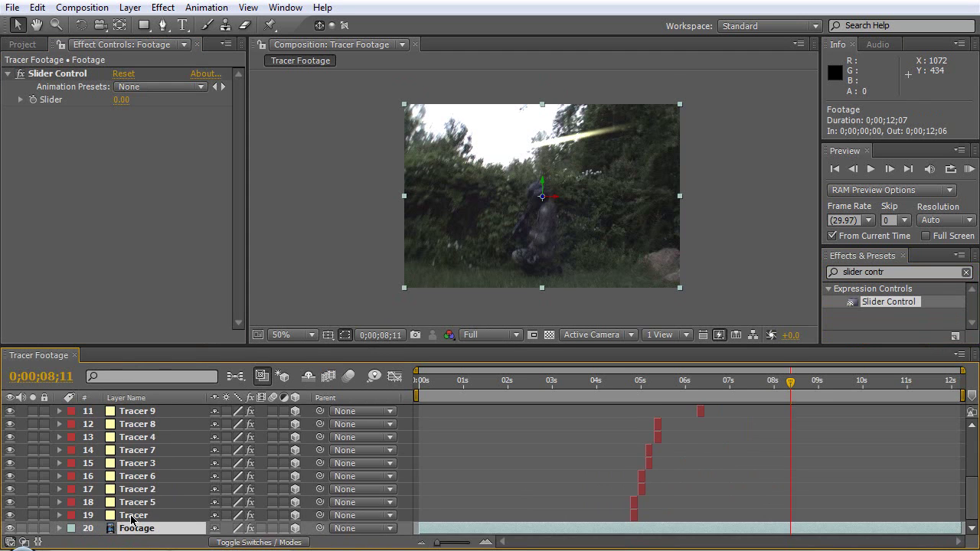
{"action": "key", "text": "p"}
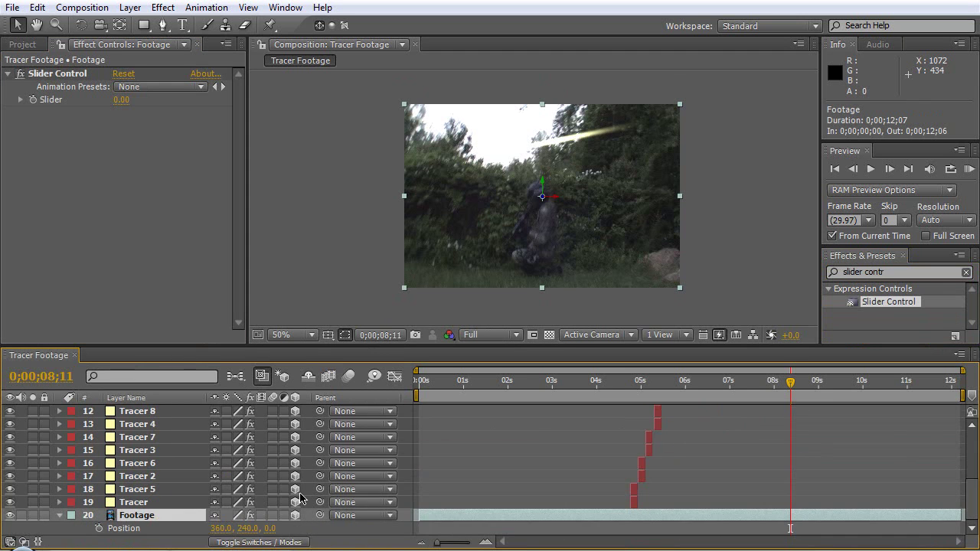
Step: Give the Footage Position the expression wiggle(8,effect("Slider Control")("Slider")) linked to the slider
{"action": "left_click", "coordinate": [98, 530], "text": "alt"}
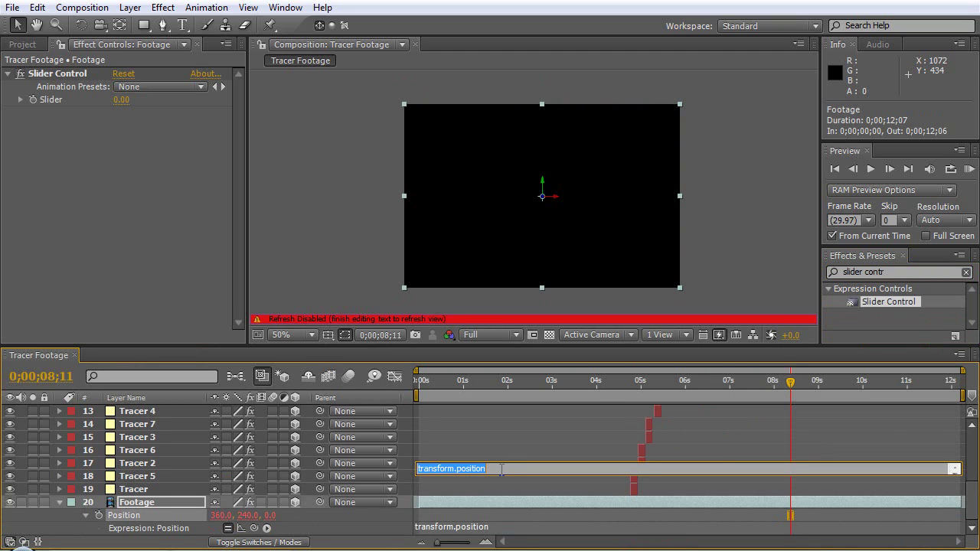
{"action": "type", "text": "wiggle(8,"}
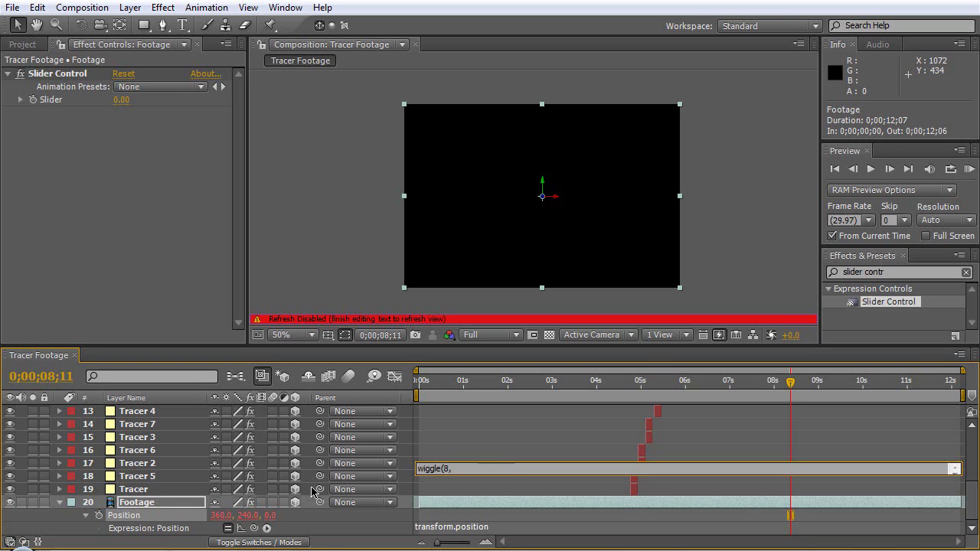
{"action": "left_click_drag", "start_coordinate": [255, 528], "coordinate": [46, 103]}
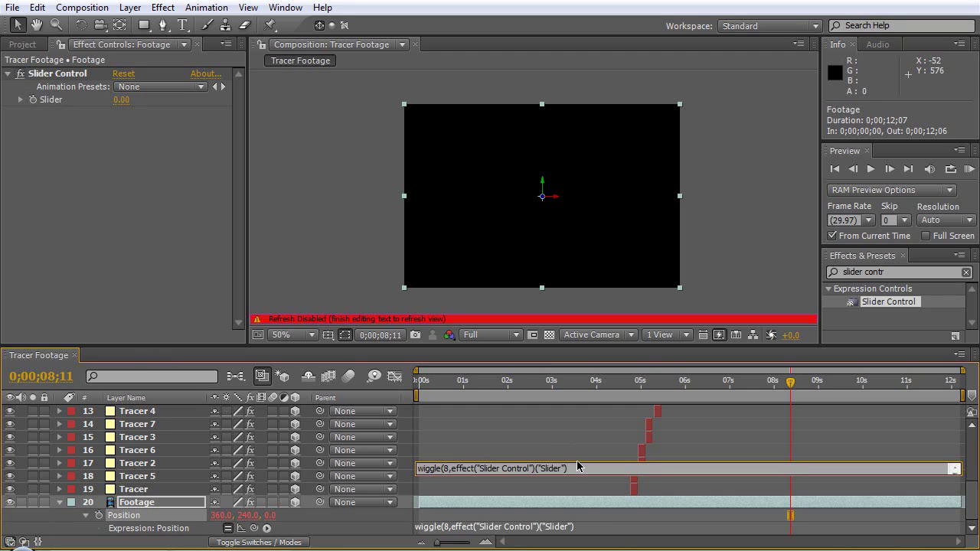
{"action": "left_click", "coordinate": [186, 293]}
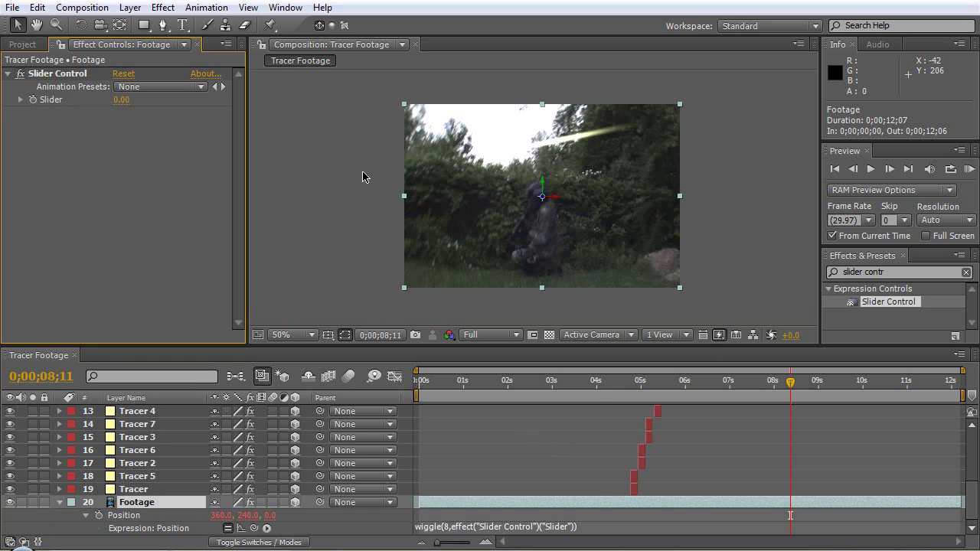
{"action": "left_click", "coordinate": [91, 153]}
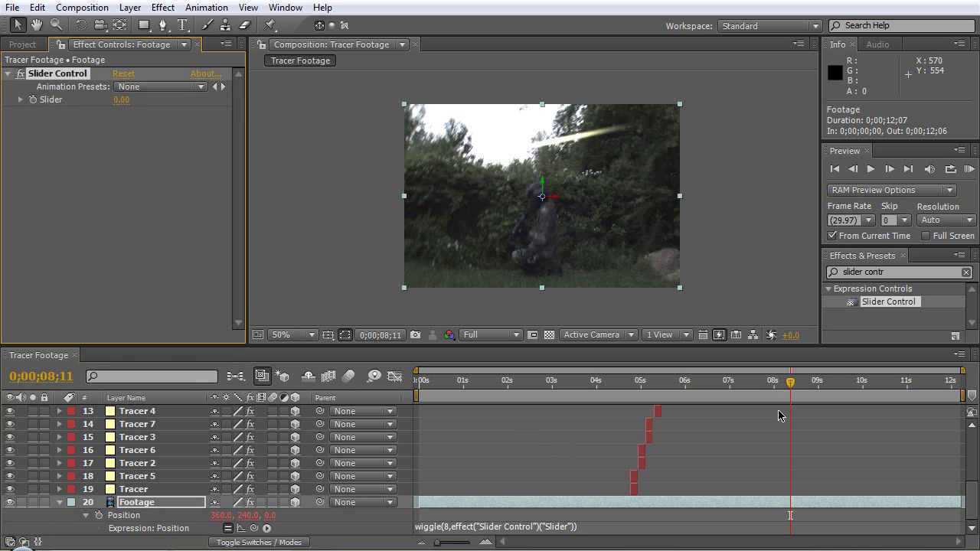
{"action": "mouse_move", "coordinate": [790, 382]}
{"action": "left_mouse_down"}
{"action": "mouse_move", "coordinate": [776, 383]}
{"action": "mouse_move", "coordinate": [789, 389]}
{"action": "left_mouse_up"}
Step: Start Slider keyframes at 0 and raise the shake strength at 8;12
{"action": "left_click", "coordinate": [33, 99]}
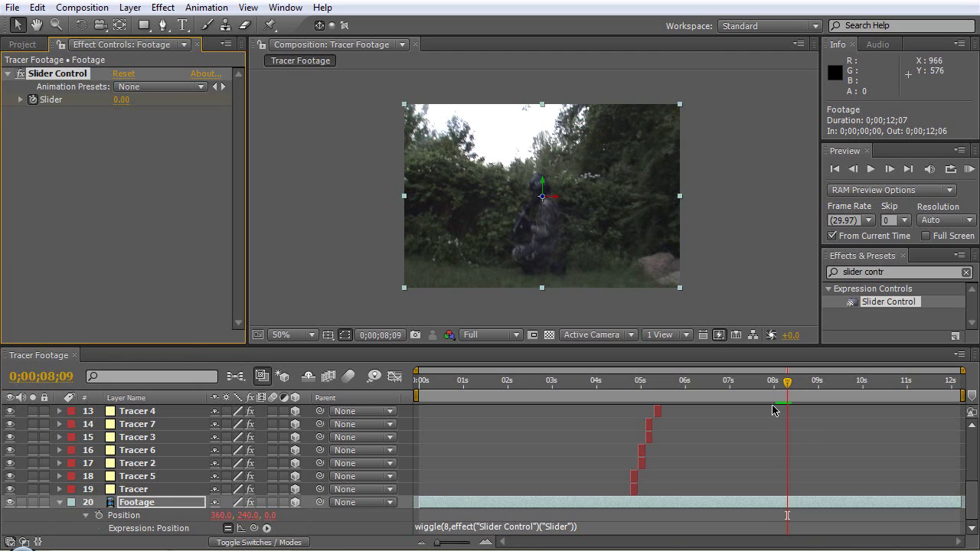
{"action": "key", "text": "Page_Down"}
{"action": "key", "text": "Page_Down"}
{"action": "key", "text": "Page_Down"}
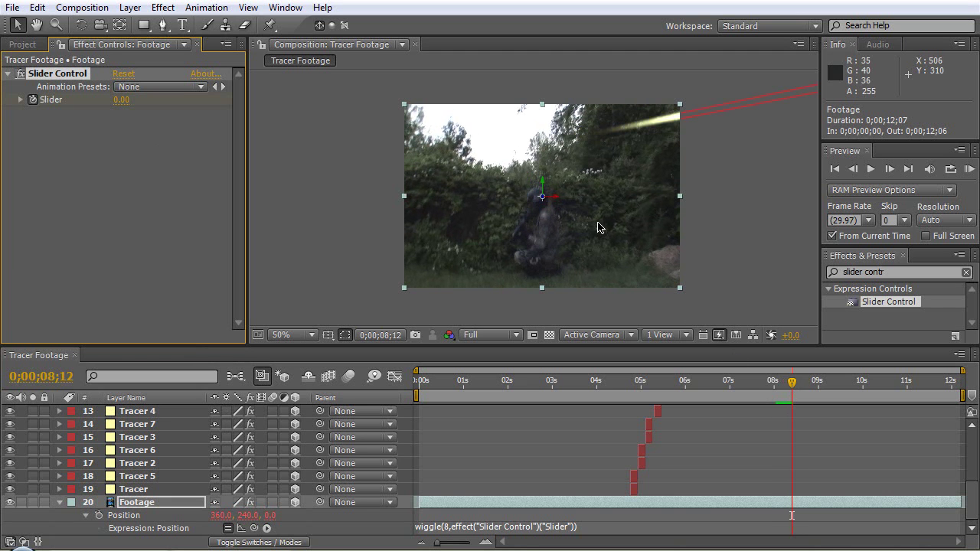
{"action": "left_click_drag", "start_coordinate": [121, 101], "coordinate": [163, 105]}
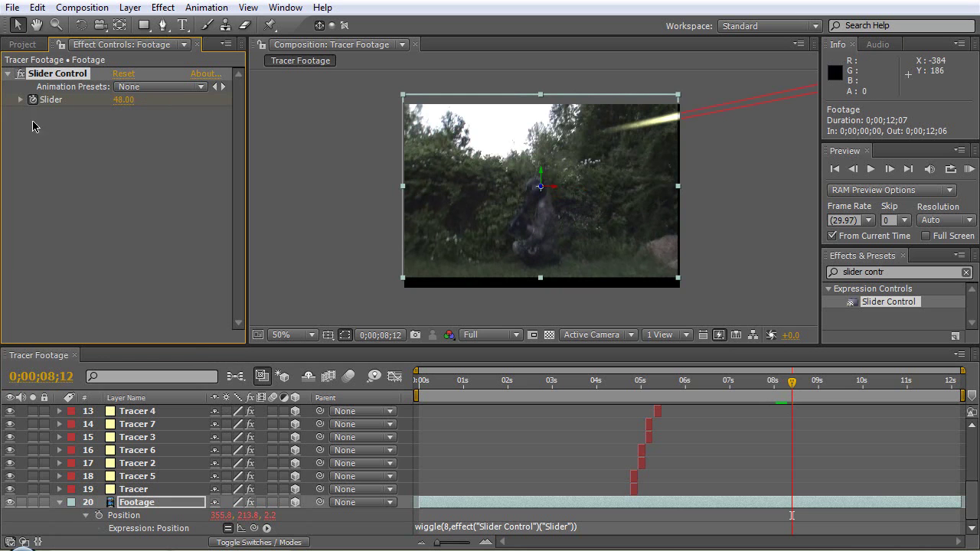
{"action": "key", "text": "space"}
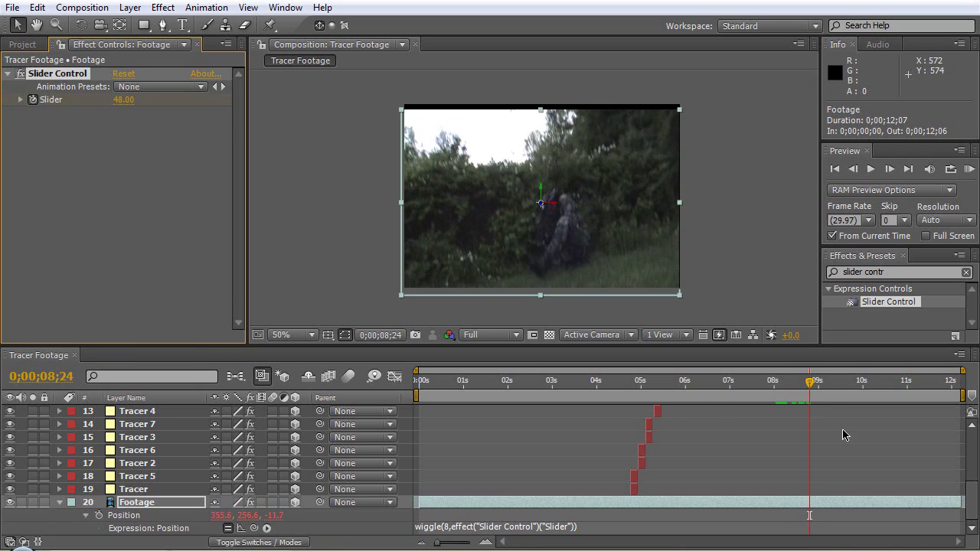
{"action": "scroll", "coordinate": [842, 459], "scroll_direction": "up", "scroll_amount": 5}
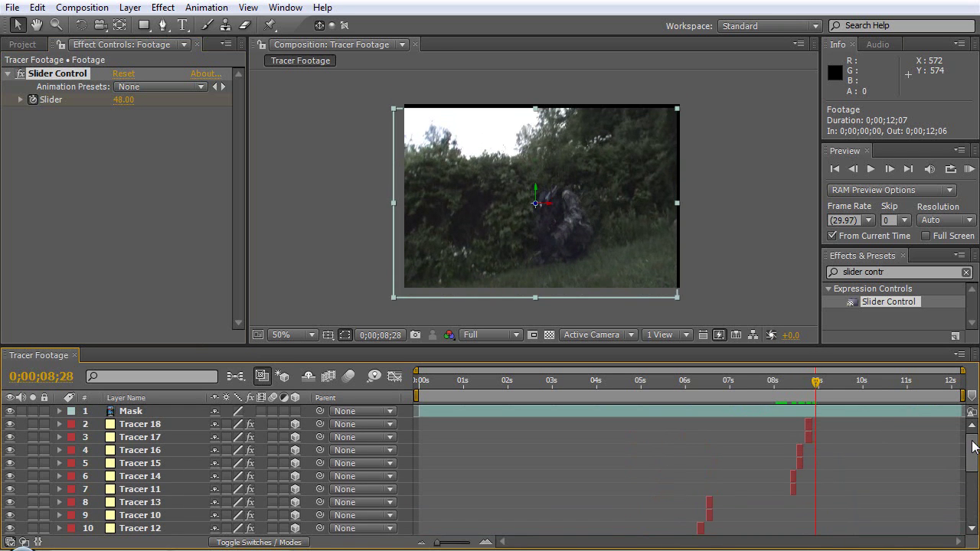
{"action": "left_click_drag", "start_coordinate": [971, 451], "coordinate": [975, 512]}
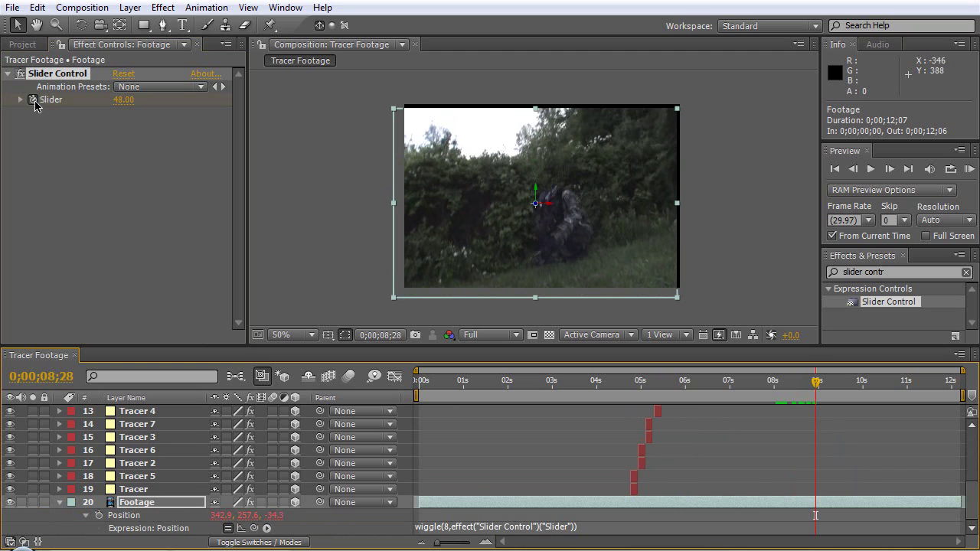
Step: Add a Slider keyframe at 8;28 and set the Slider to 0 at 9;06
{"action": "left_click", "coordinate": [136, 506]}
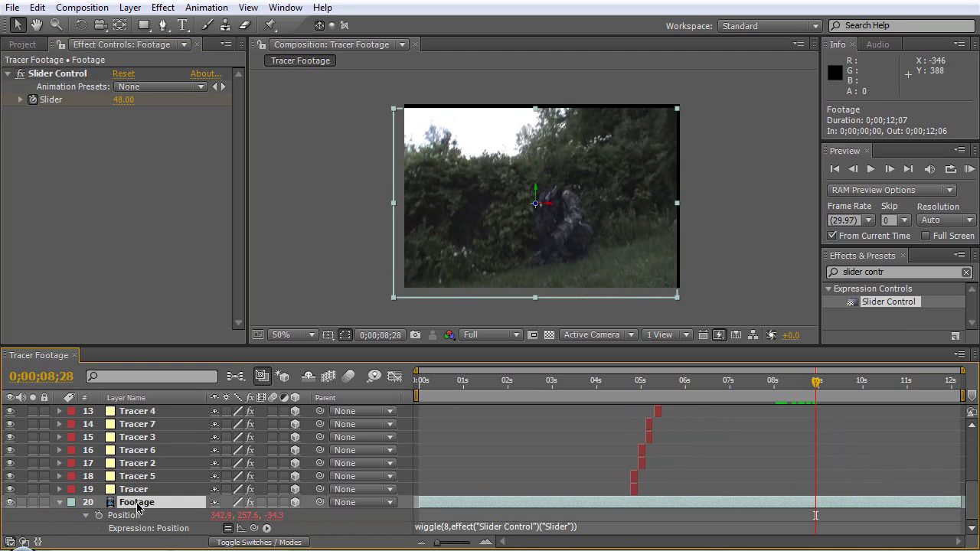
{"action": "key", "text": "u"}
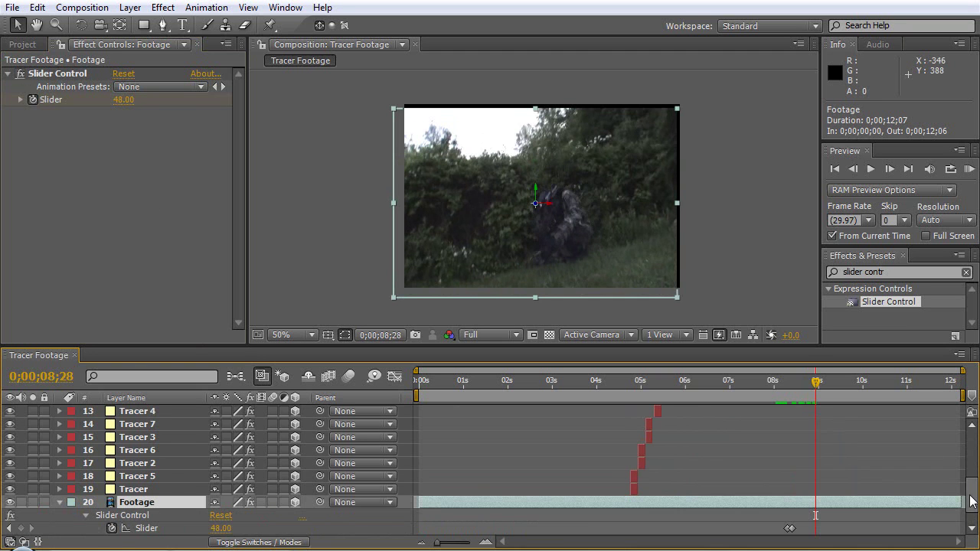
{"action": "scroll", "coordinate": [921, 496], "scroll_direction": "down", "scroll_amount": 2}
{"action": "left_click", "coordinate": [20, 502]}
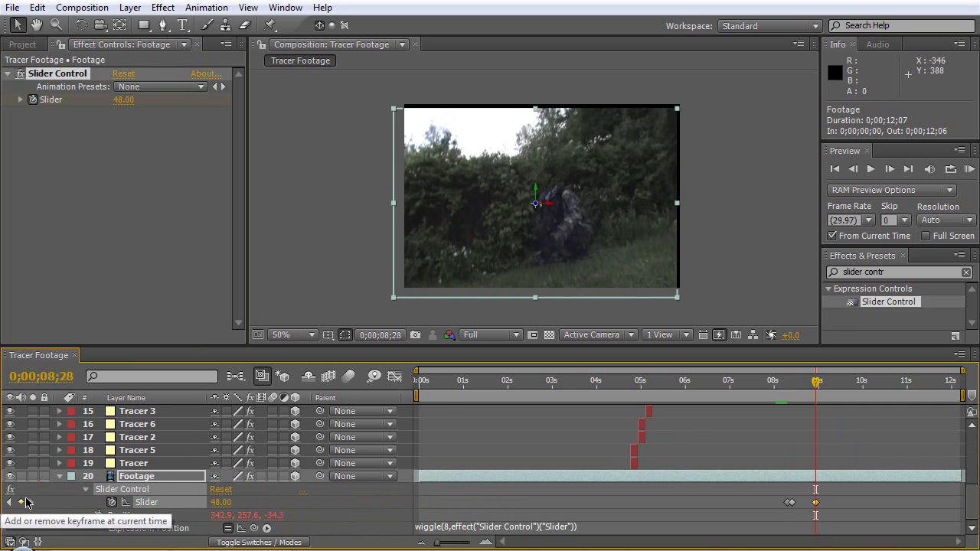
{"action": "key", "text": "Page_Down"}
{"action": "key", "text": "Page_Down"}
{"action": "key", "text": "Page_Down"}
{"action": "key", "text": "Page_Down"}
{"action": "key", "text": "Page_Down"}
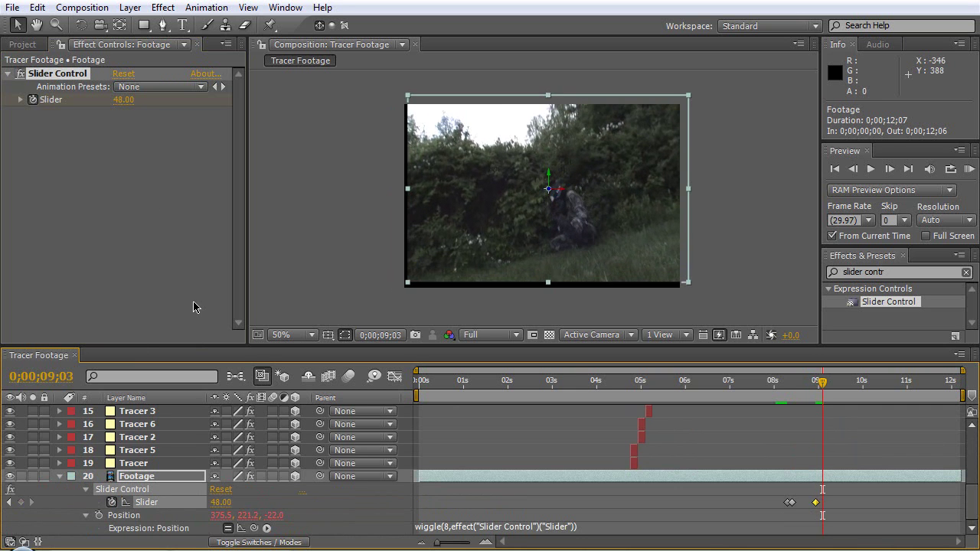
{"action": "key", "text": "Page_Down"}
{"action": "key", "text": "Page_Down"}
{"action": "key", "text": "Page_Down"}
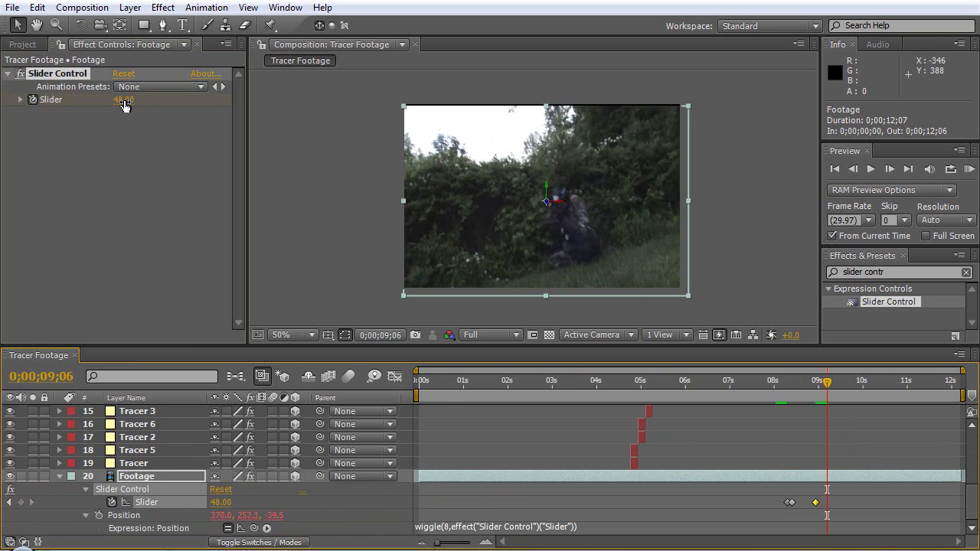
{"action": "left_click", "coordinate": [125, 100]}
{"action": "type", "text": "0"}
{"action": "key", "text": "Return"}
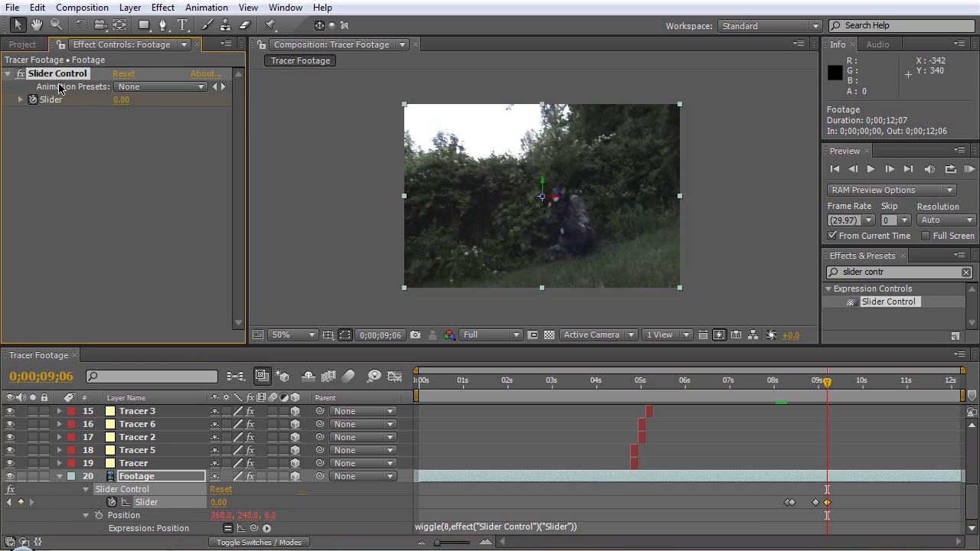
Step: Set the Slider keyframes at 8;28 and 8;12 to 30
{"action": "left_click_drag", "start_coordinate": [822, 389], "coordinate": [811, 383]}
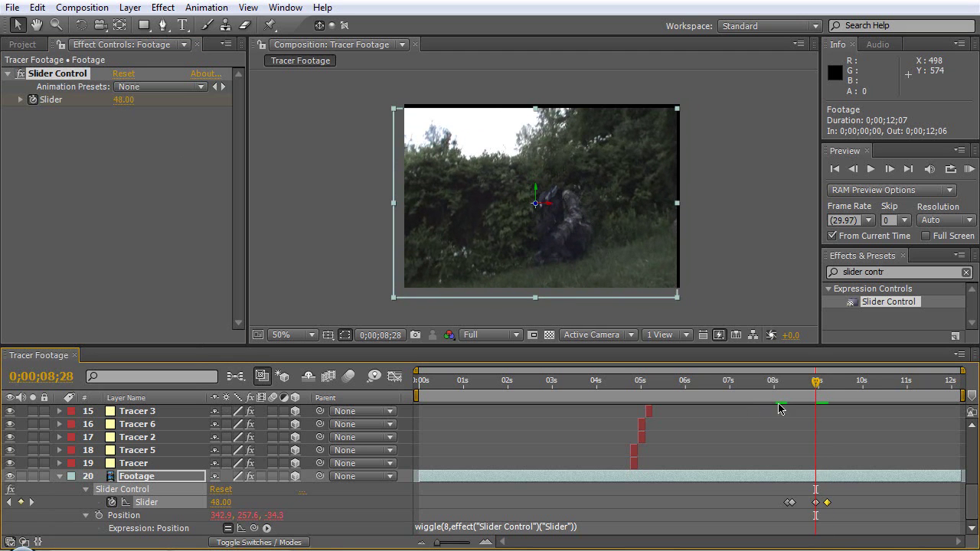
{"action": "left_click", "coordinate": [815, 503]}
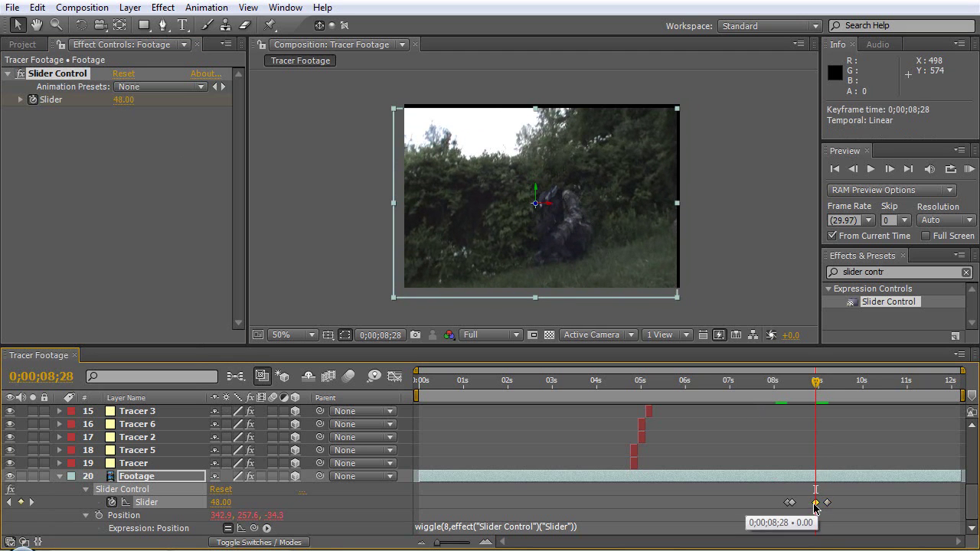
{"action": "left_click", "coordinate": [124, 100]}
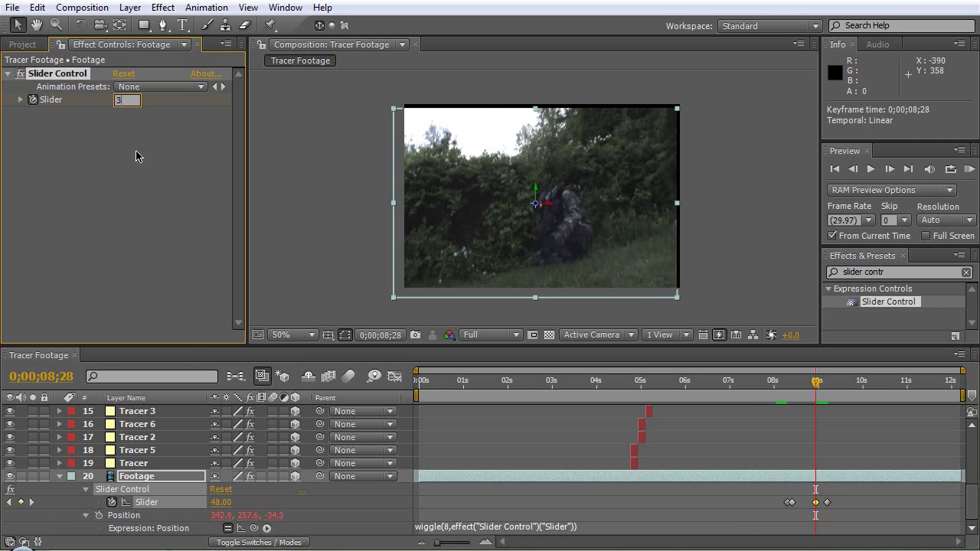
{"action": "key", "text": "Return"}
{"action": "left_click", "coordinate": [794, 395]}
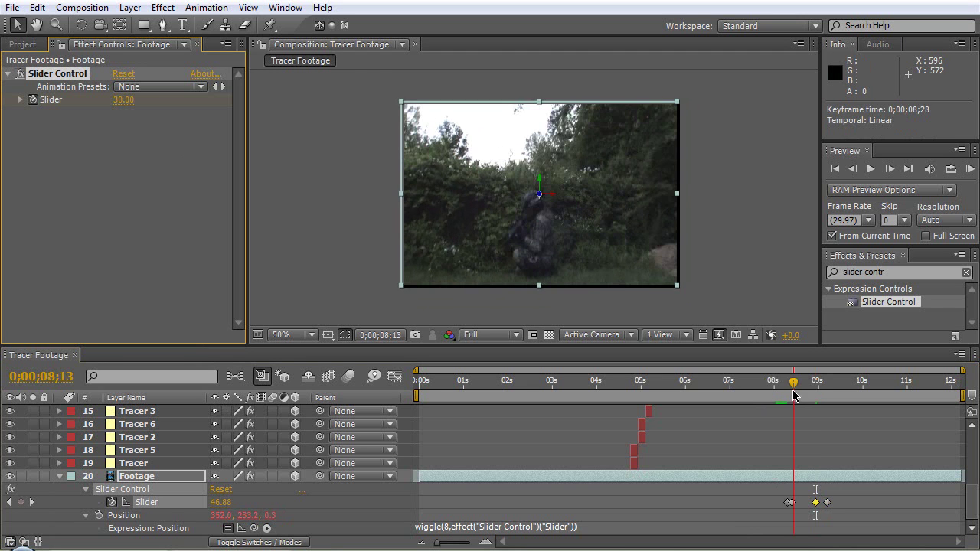
{"action": "left_click_drag", "start_coordinate": [793, 395], "coordinate": [792, 398]}
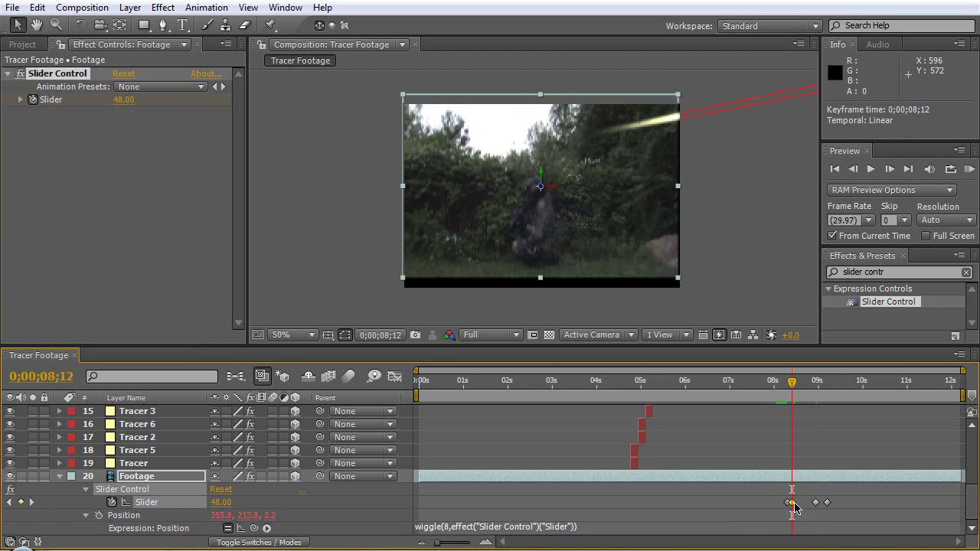
{"action": "left_click", "coordinate": [123, 100]}
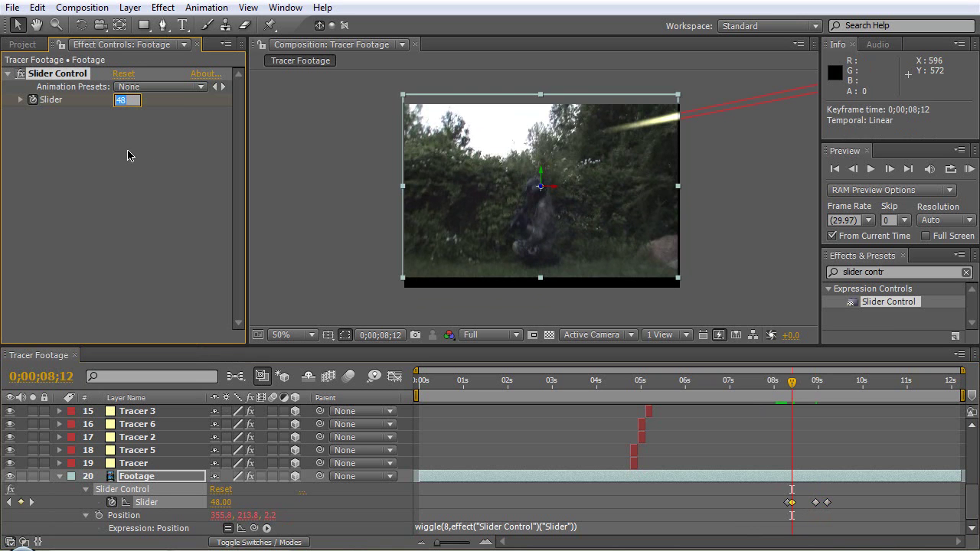
{"action": "type", "text": "30"}
{"action": "key", "text": "Return"}
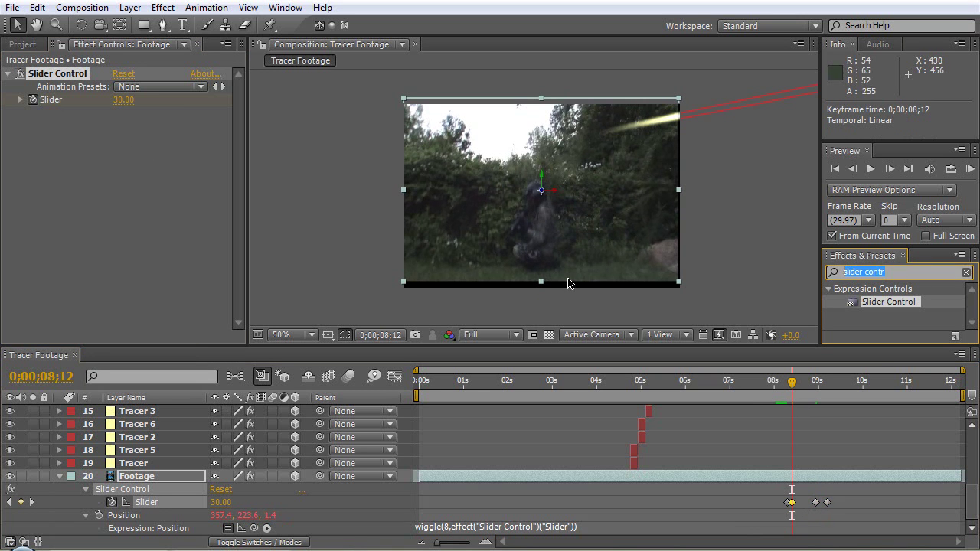
Step: Apply Motion Tile to Footage with Output Width and Height 120 and Mirror Edges on
{"action": "type", "text": "motion "}
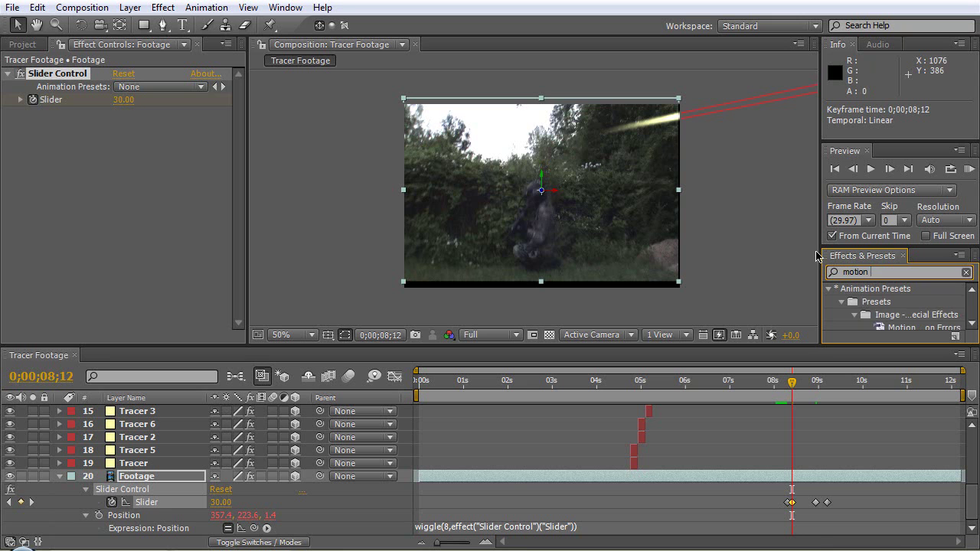
{"action": "type", "text": "tile"}
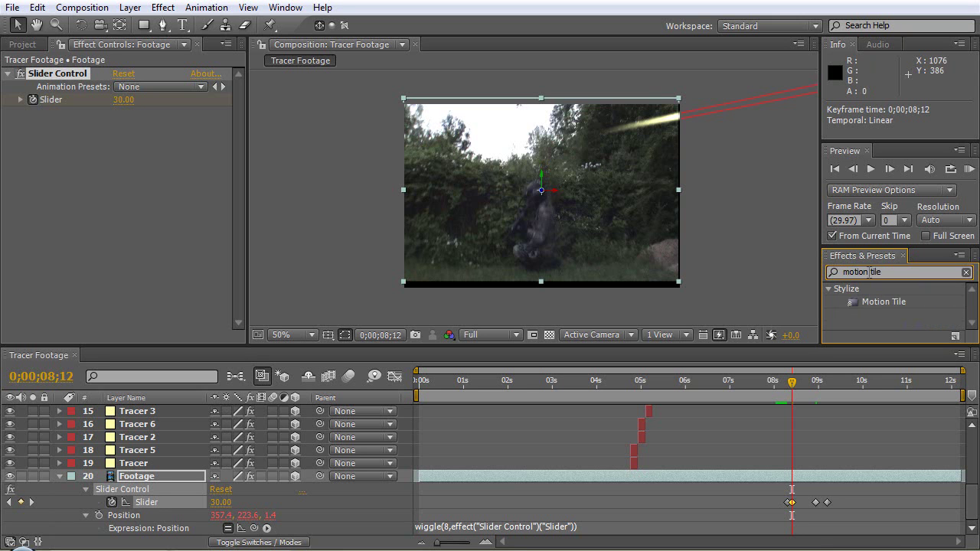
{"action": "left_click_drag", "start_coordinate": [886, 312], "coordinate": [152, 485]}
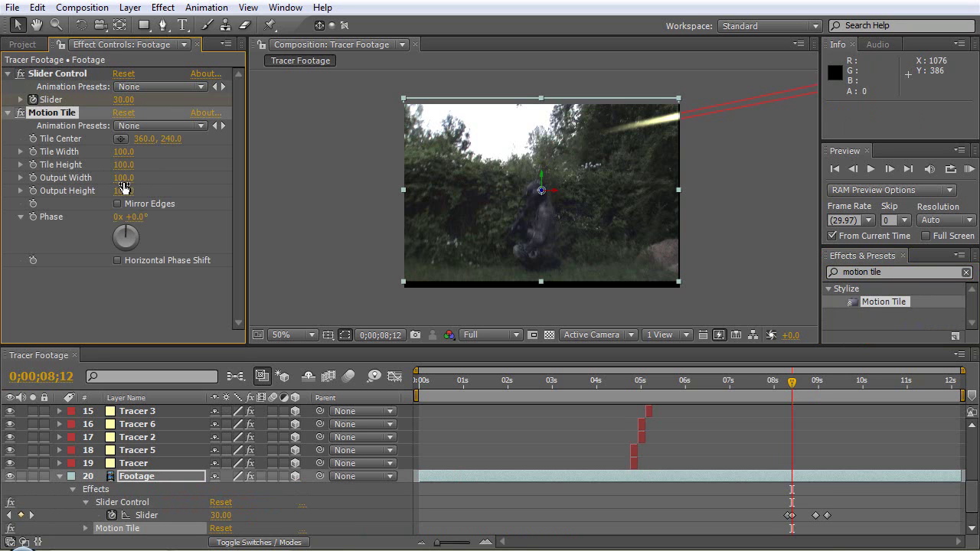
{"action": "left_click", "coordinate": [122, 177]}
{"action": "type", "text": "120"}
{"action": "key", "text": "Tab"}
{"action": "type", "text": "12"}
{"action": "left_click", "coordinate": [117, 204]}
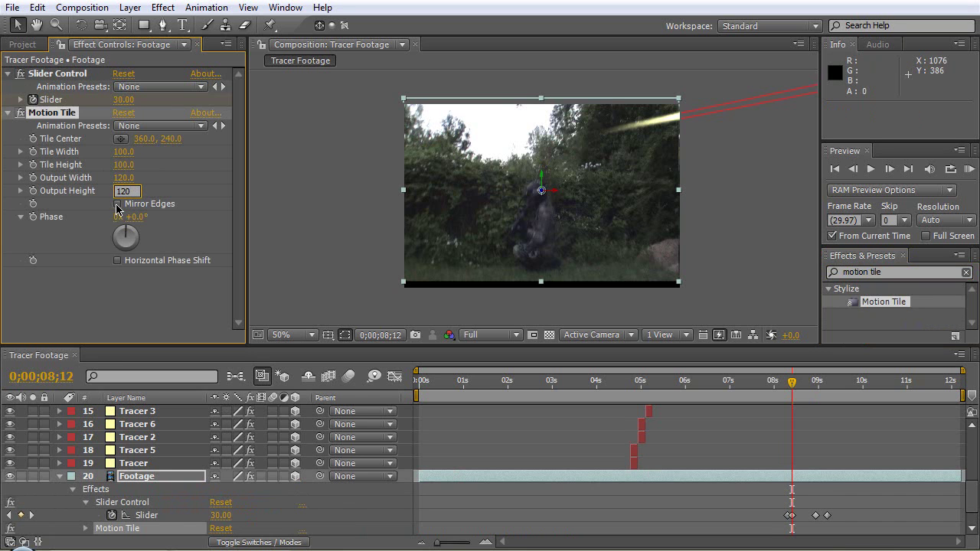
{"action": "left_click", "coordinate": [142, 287]}
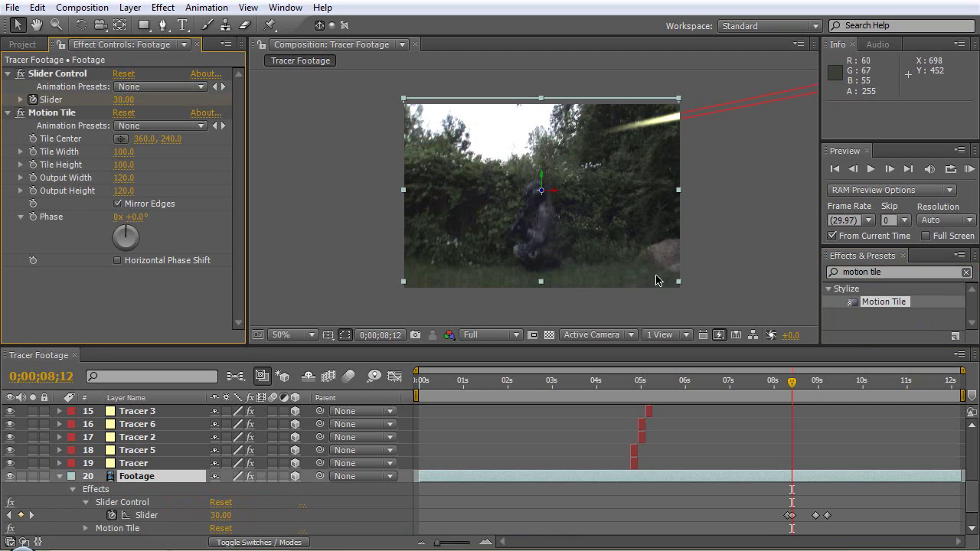
{"action": "left_click", "coordinate": [21, 113]}
{"action": "left_click", "coordinate": [21, 113]}
{"action": "left_click", "coordinate": [7, 112]}
{"action": "left_click", "coordinate": [8, 73]}
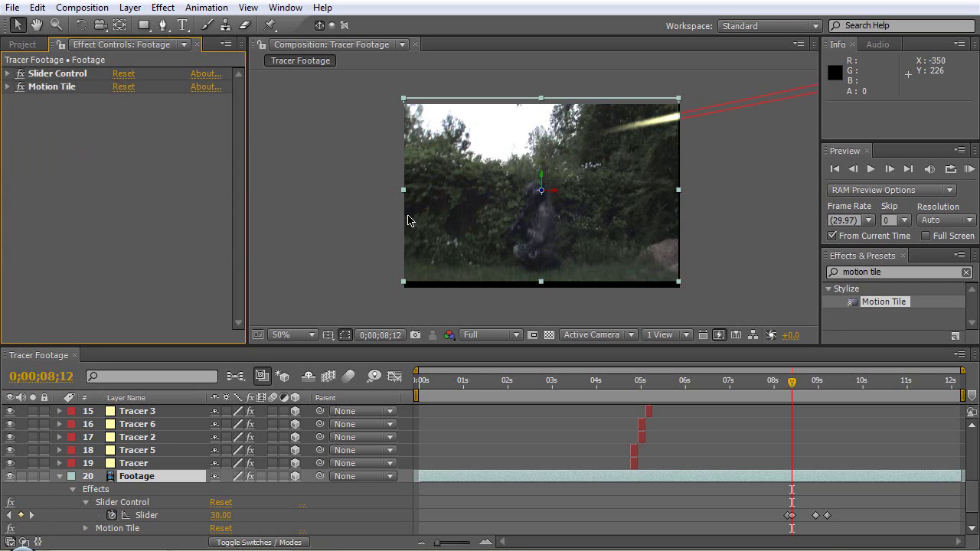
{"action": "left_click", "coordinate": [271, 476]}
{"action": "left_click", "coordinate": [349, 376]}
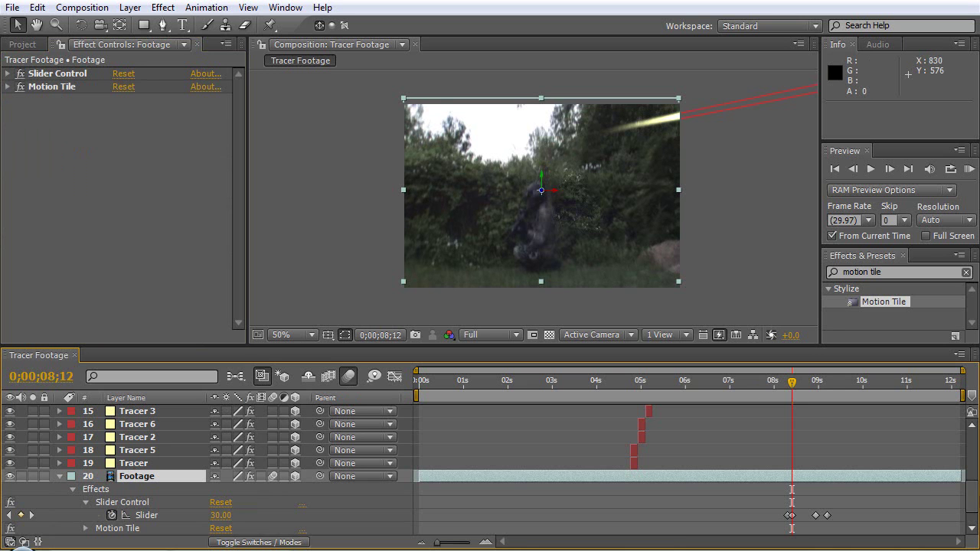
{"action": "key", "text": "ctrl+shift+a"}
{"action": "scroll", "coordinate": [596, 408], "scroll_direction": "up", "scroll_amount": 5}
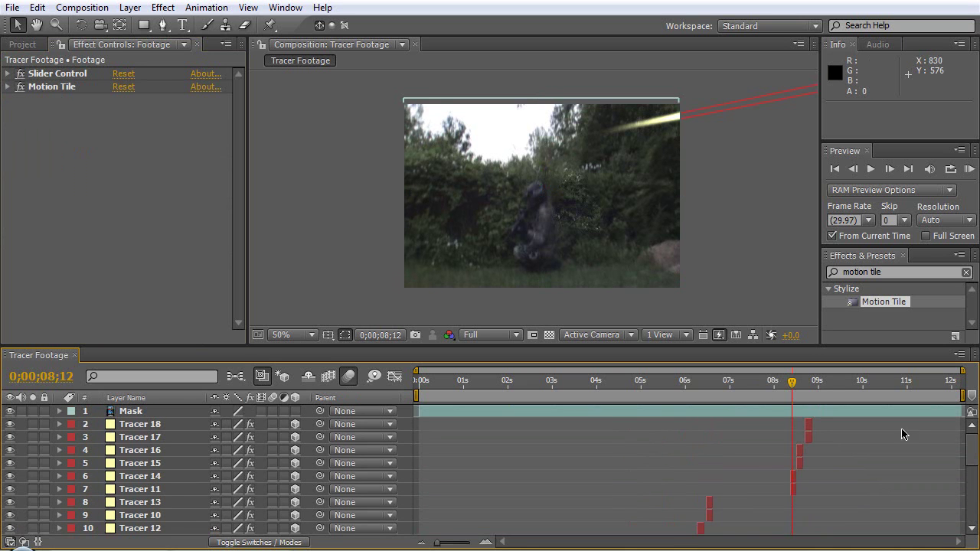
{"action": "left_click_drag", "start_coordinate": [781, 396], "coordinate": [725, 396]}
{"action": "left_click", "coordinate": [741, 417]}
{"action": "key", "text": "alt+bracketright"}
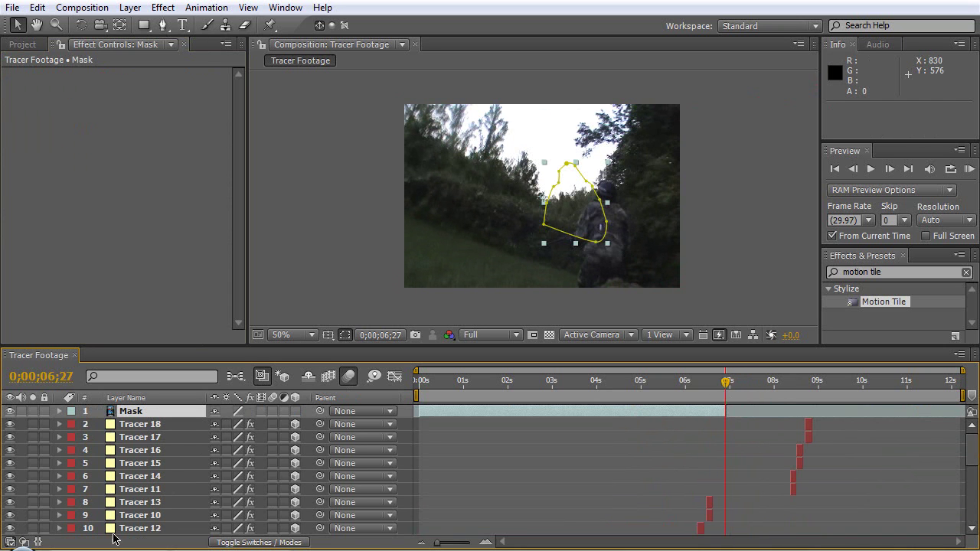
{"action": "left_click", "coordinate": [969, 169]}
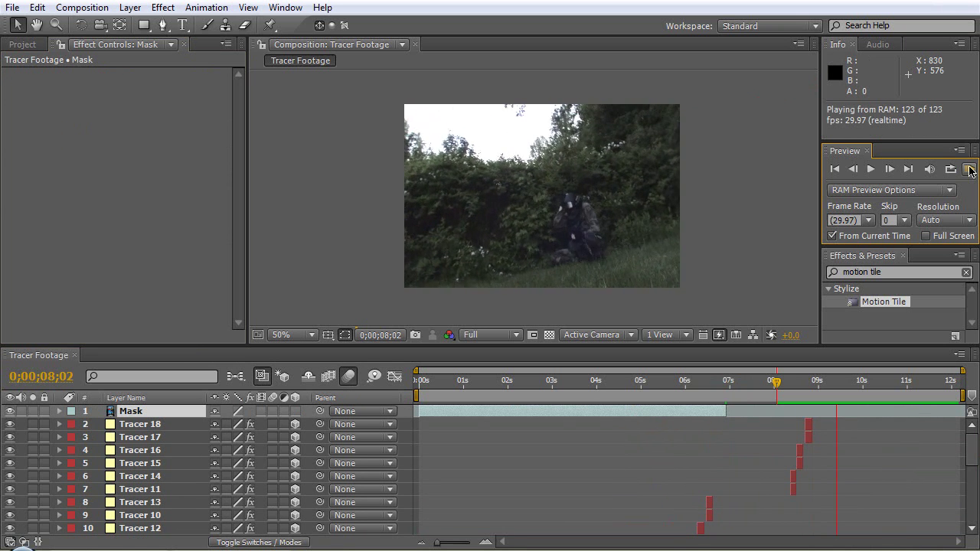
{"action": "left_click", "coordinate": [969, 169]}
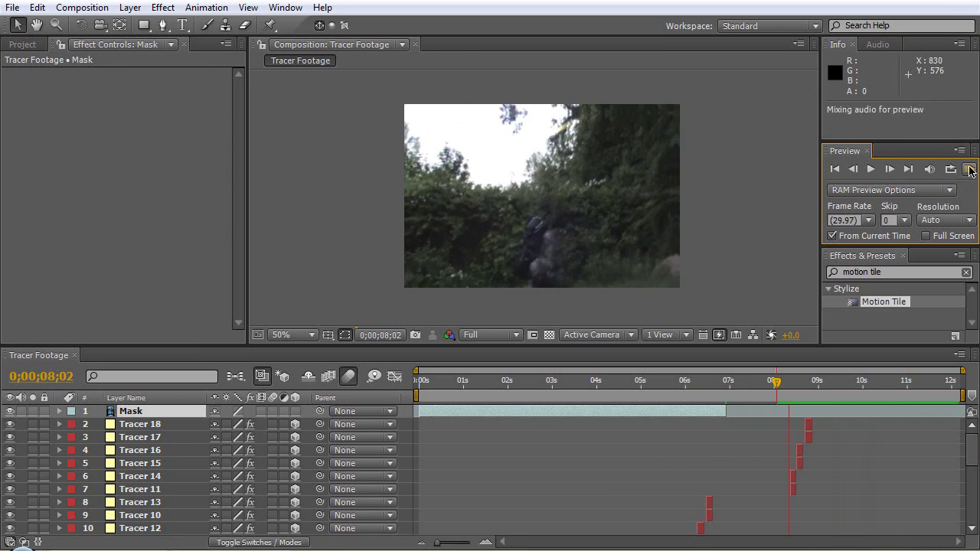
{"action": "left_click", "coordinate": [970, 169]}
{"action": "left_click", "coordinate": [969, 170]}
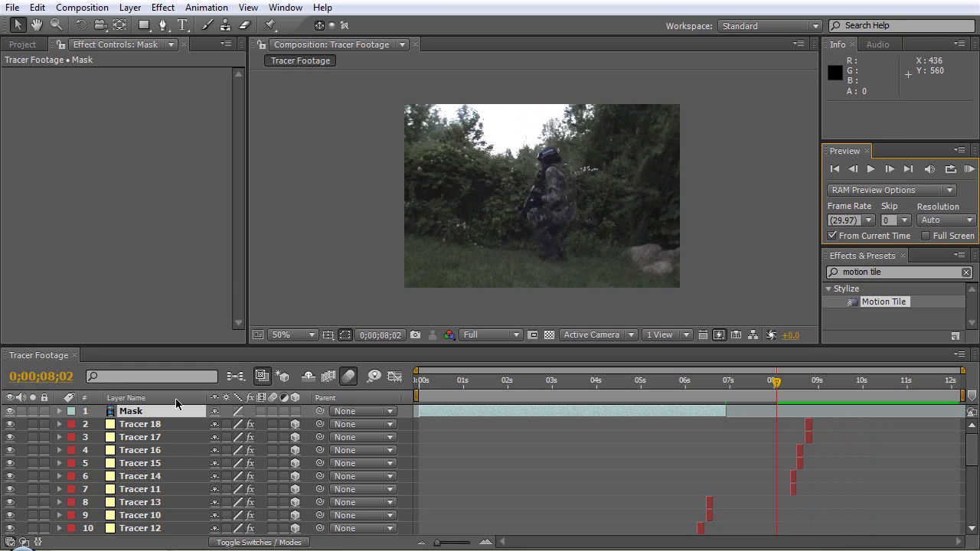
{"action": "left_click", "coordinate": [658, 315]}
{"action": "left_click", "coordinate": [130, 9]}
Step: Add a new adjustment layer and apply Color Balance to it
{"action": "mouse_move", "coordinate": [160, 26]}
{"action": "left_click", "coordinate": [322, 129]}
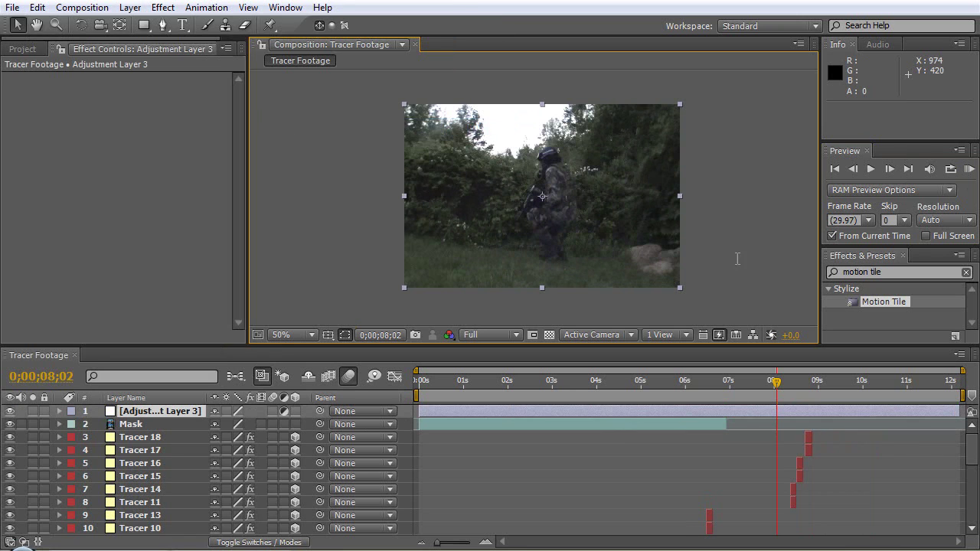
{"action": "left_click", "coordinate": [908, 273]}
{"action": "type", "text": "c"}
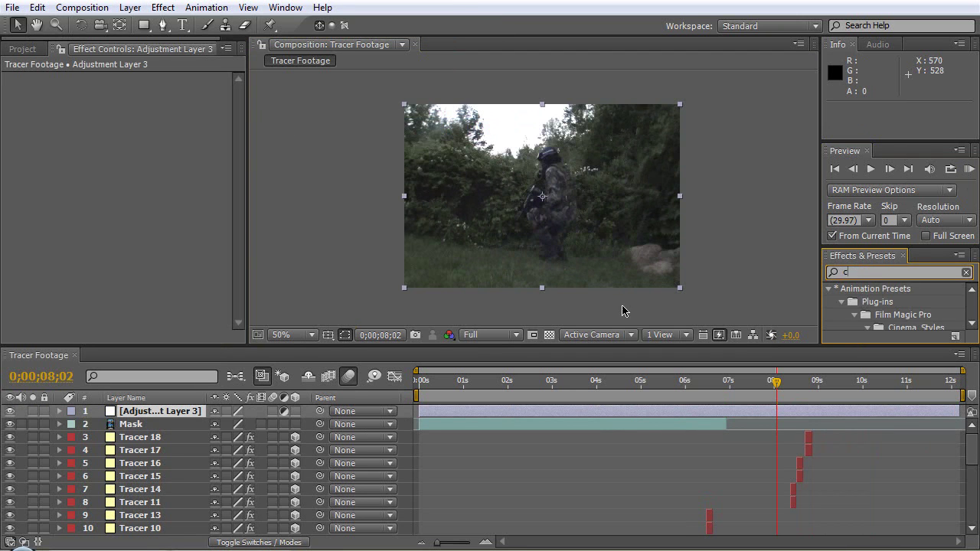
{"action": "type", "text": "oor"}
{"action": "key", "text": "BackSpace"}
{"action": "key", "text": "BackSpace"}
{"action": "type", "text": "lor balance"}
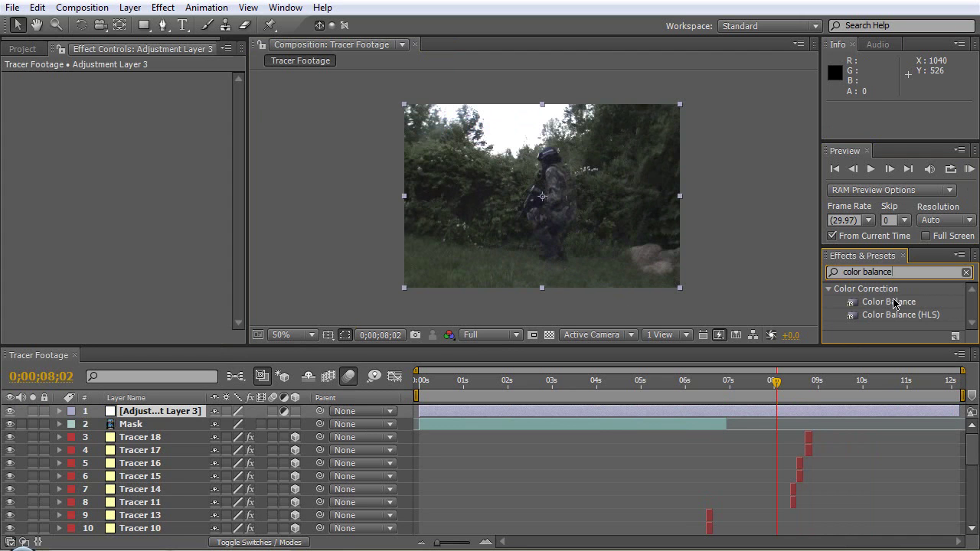
{"action": "left_click_drag", "start_coordinate": [894, 304], "coordinate": [130, 411]}
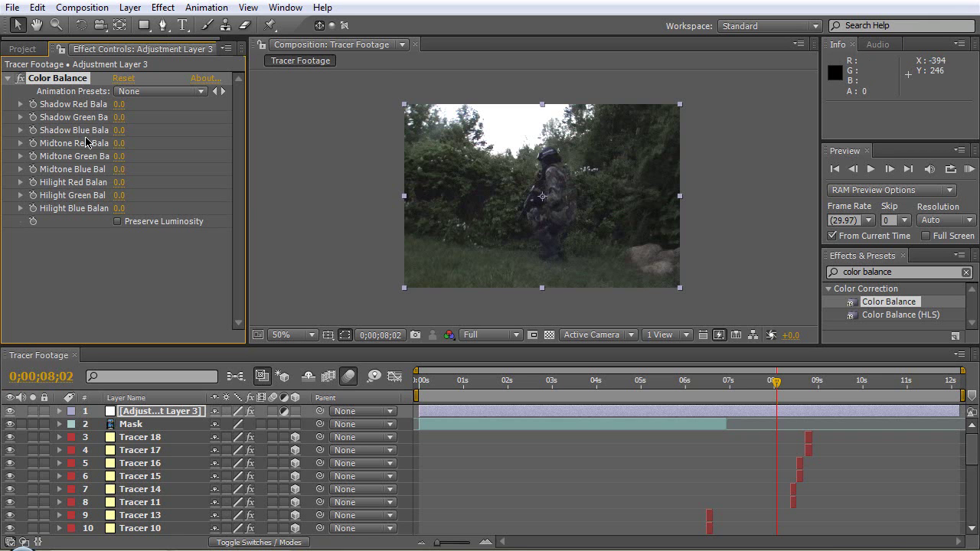
Step: Set Color Balance: Shadow Blue 30, Midtone Green 15, Hilight Blue -50, Preserve Luminosity on
{"action": "left_click", "coordinate": [118, 131]}
{"action": "key", "text": "Return"}
{"action": "left_click", "coordinate": [119, 157]}
{"action": "type", "text": "15"}
{"action": "key", "text": "Return"}
{"action": "left_click", "coordinate": [119, 209]}
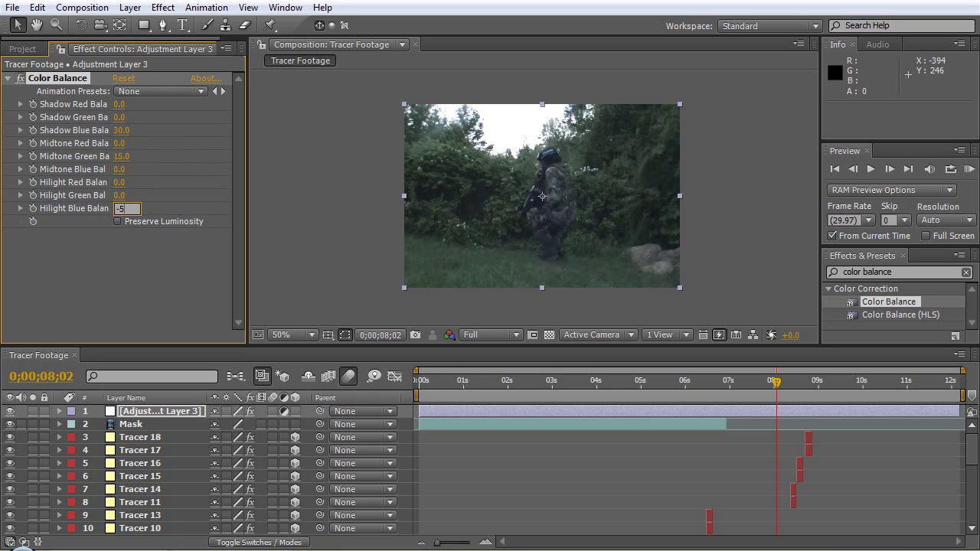
{"action": "key", "text": "Return"}
{"action": "left_click", "coordinate": [117, 222]}
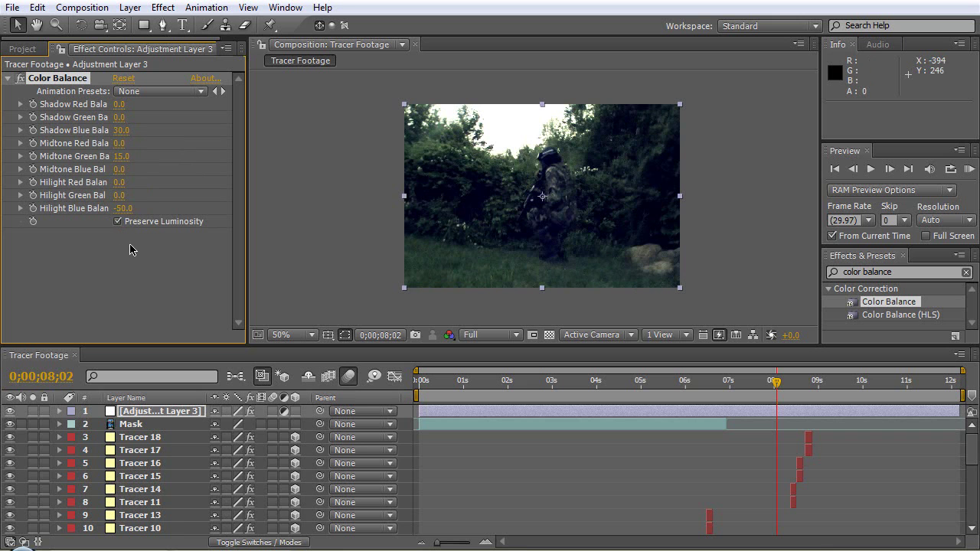
Step: Apply Tint to the adjustment layer with Amount to Tint at 50%
{"action": "left_click", "coordinate": [890, 300]}
{"action": "type", "text": "tint"}
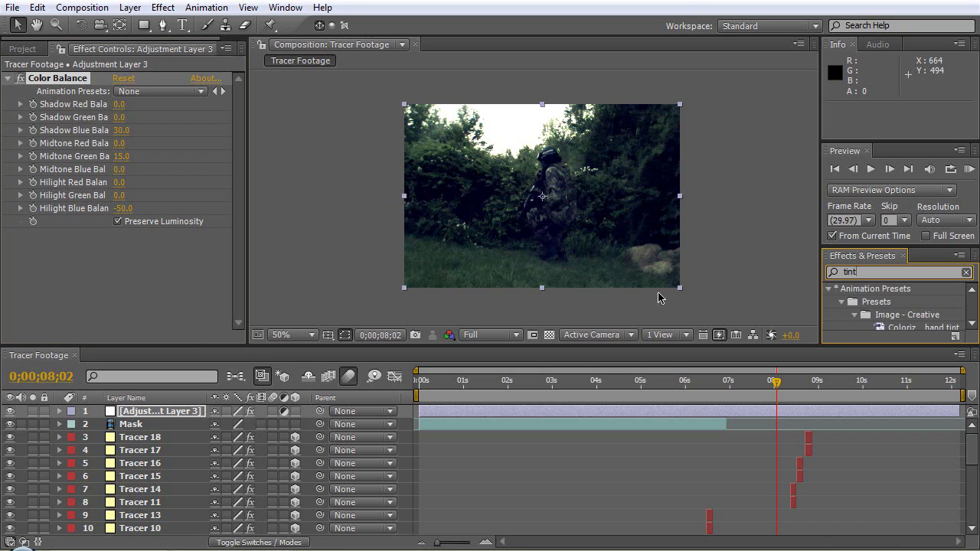
{"action": "left_click", "coordinate": [972, 325]}
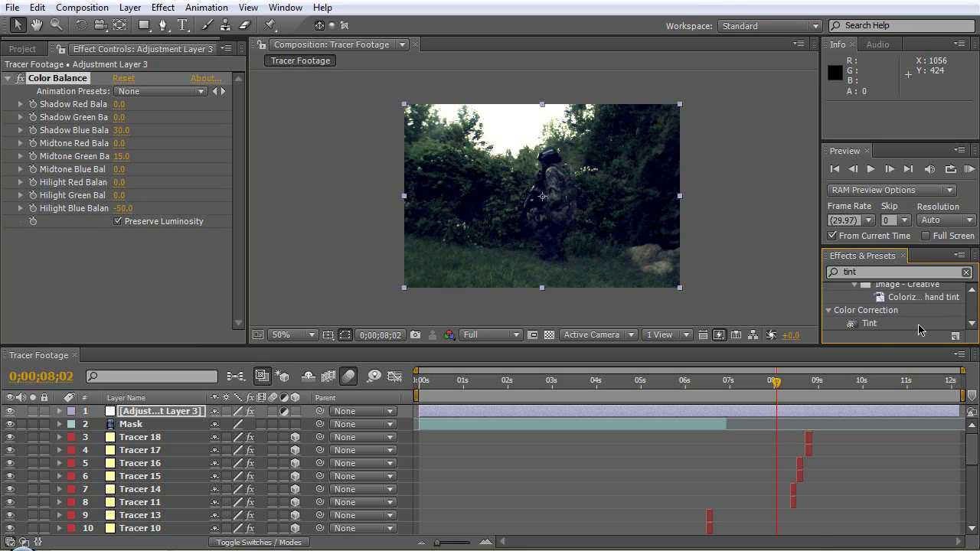
{"action": "left_click_drag", "start_coordinate": [919, 329], "coordinate": [140, 411]}
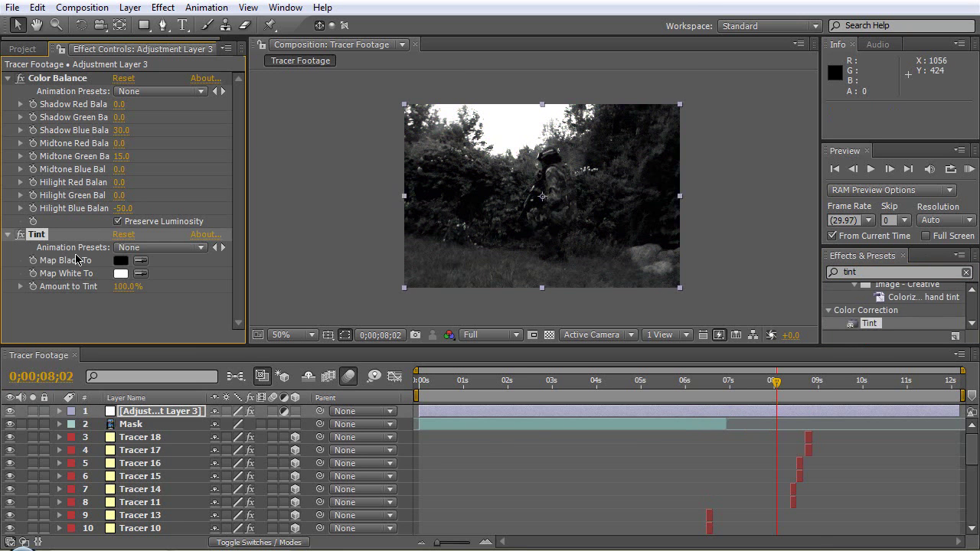
{"action": "left_click", "coordinate": [124, 287]}
{"action": "type", "text": "50"}
{"action": "key", "text": "Return"}
{"action": "left_click", "coordinate": [141, 307]}
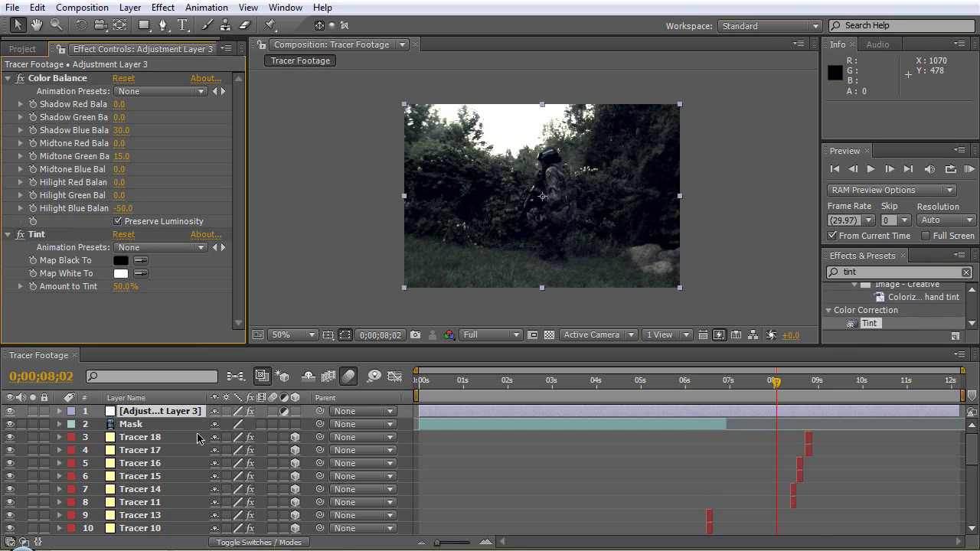
Step: Add Adjustment Layer 4 with a Levels effect, raising Input Black to about 28
{"action": "left_click", "coordinate": [127, 8]}
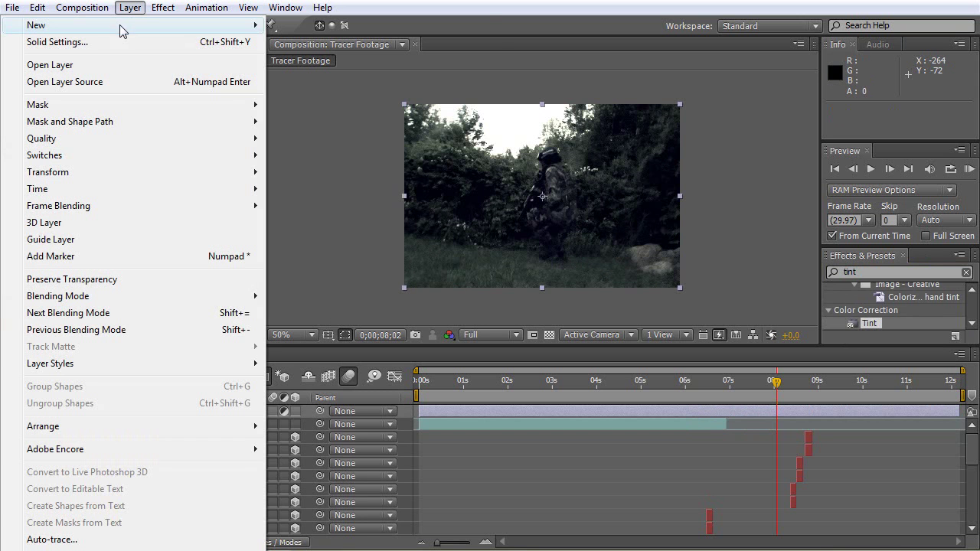
{"action": "mouse_move", "coordinate": [122, 27]}
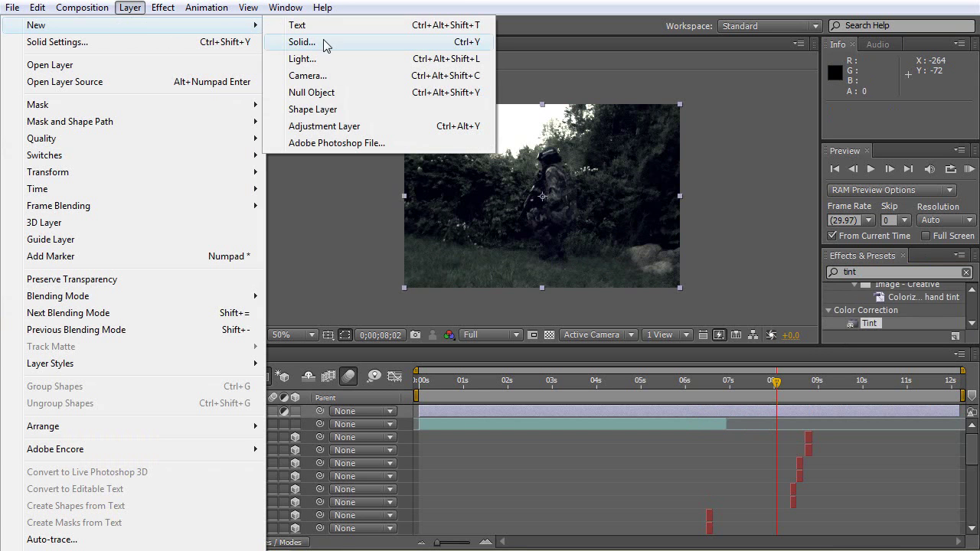
{"action": "left_click", "coordinate": [326, 128]}
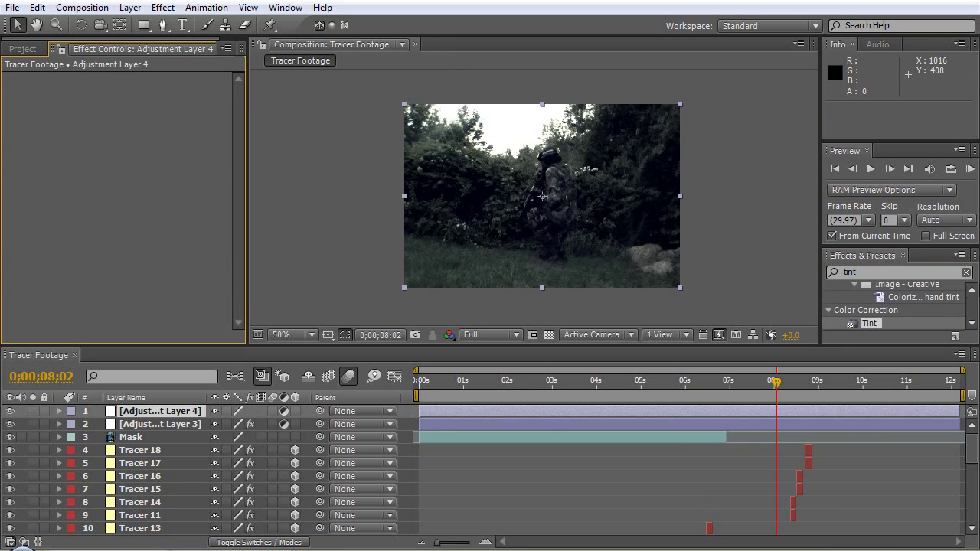
{"action": "key", "text": "ctrl+5"}
{"action": "type", "text": "levels"}
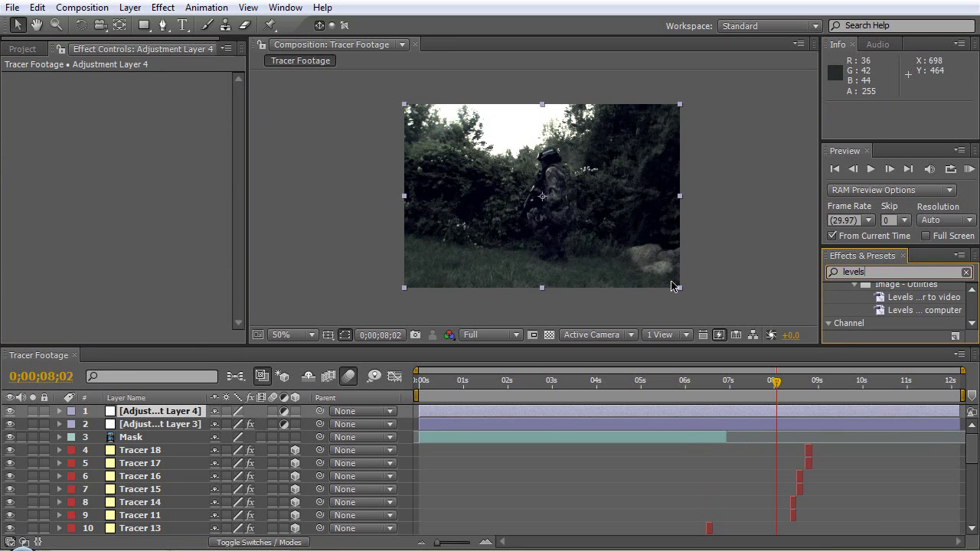
{"action": "scroll", "coordinate": [974, 327], "scroll_direction": "down", "scroll_amount": 3}
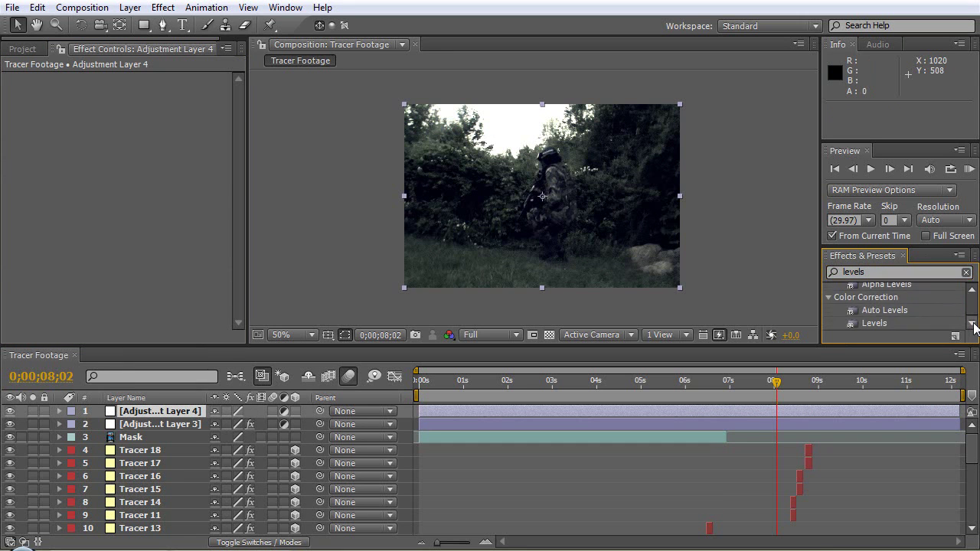
{"action": "left_click_drag", "start_coordinate": [875, 310], "coordinate": [164, 411]}
{"action": "left_click_drag", "start_coordinate": [46, 184], "coordinate": [68, 184]}
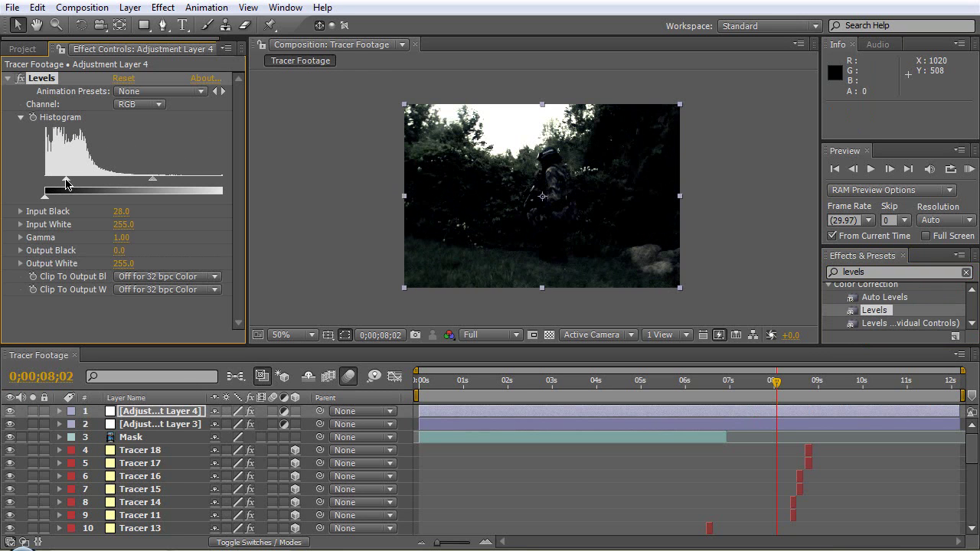
Step: Give Adjustment Layer 4 a full-frame Subtract ellipse mask feathered 141 pixels
{"action": "mouse_move", "coordinate": [143, 24]}
{"action": "left_mouse_down"}
{"action": "mouse_move", "coordinate": [192, 39]}
{"action": "mouse_move", "coordinate": [187, 29]}
{"action": "left_mouse_up"}
{"action": "double_click", "coordinate": [143, 24]}
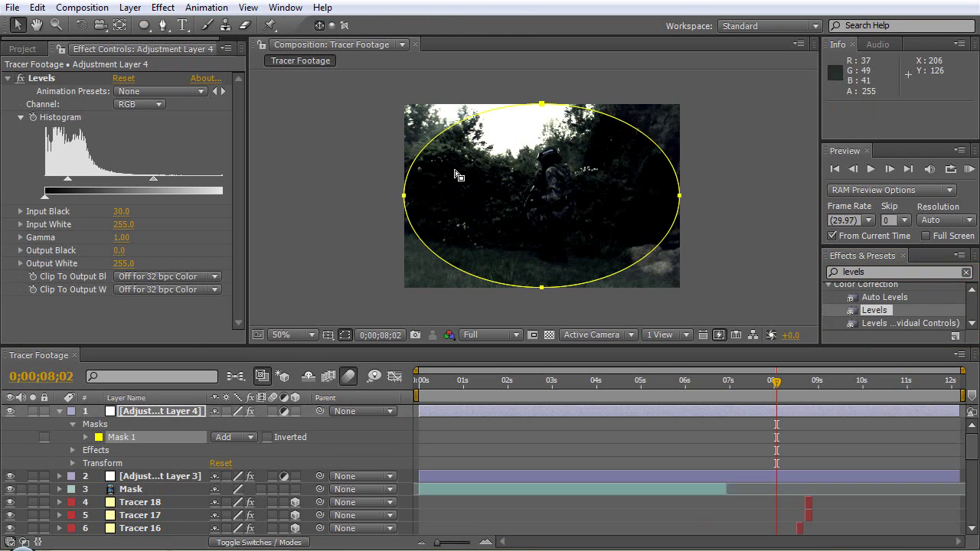
{"action": "left_click", "coordinate": [234, 437]}
{"action": "left_click", "coordinate": [256, 455]}
{"action": "left_click", "coordinate": [167, 413]}
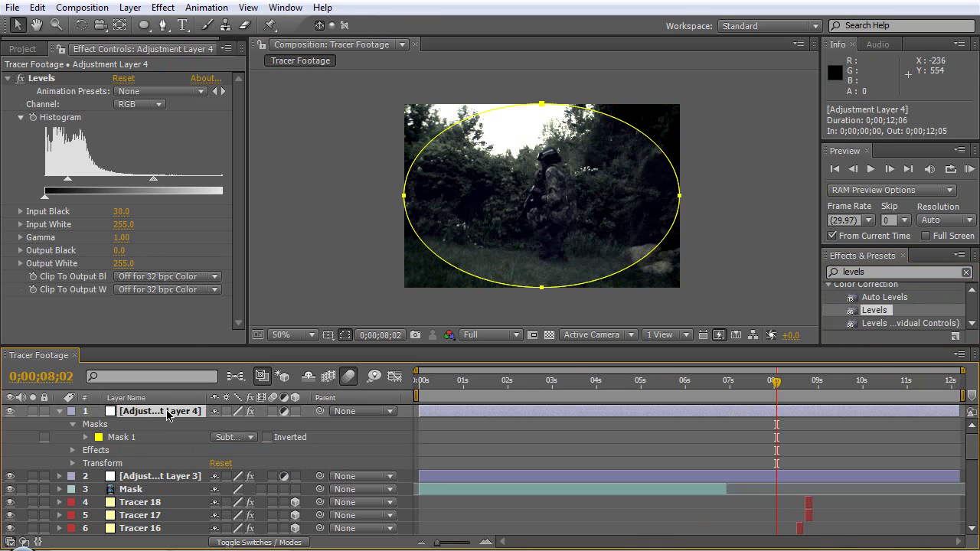
{"action": "key", "text": "f"}
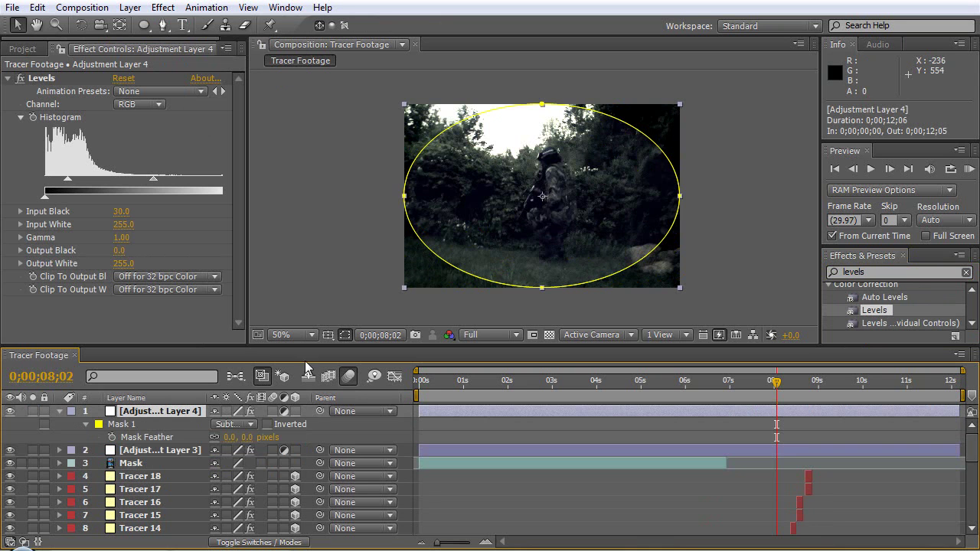
{"action": "left_click", "coordinate": [344, 335]}
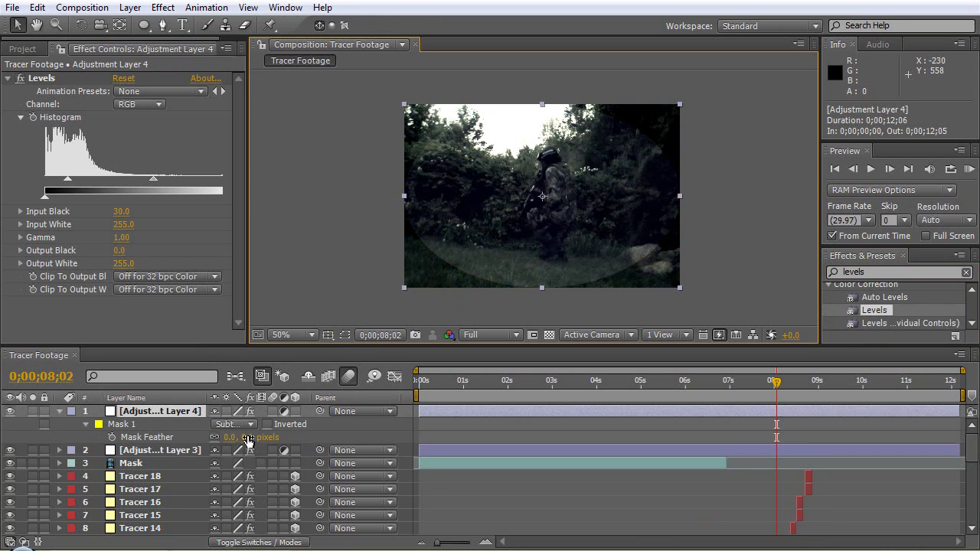
{"action": "left_click_drag", "start_coordinate": [245, 437], "coordinate": [366, 446]}
Step: Set the vignette layer's opacity to 80%
{"action": "left_click", "coordinate": [175, 413]}
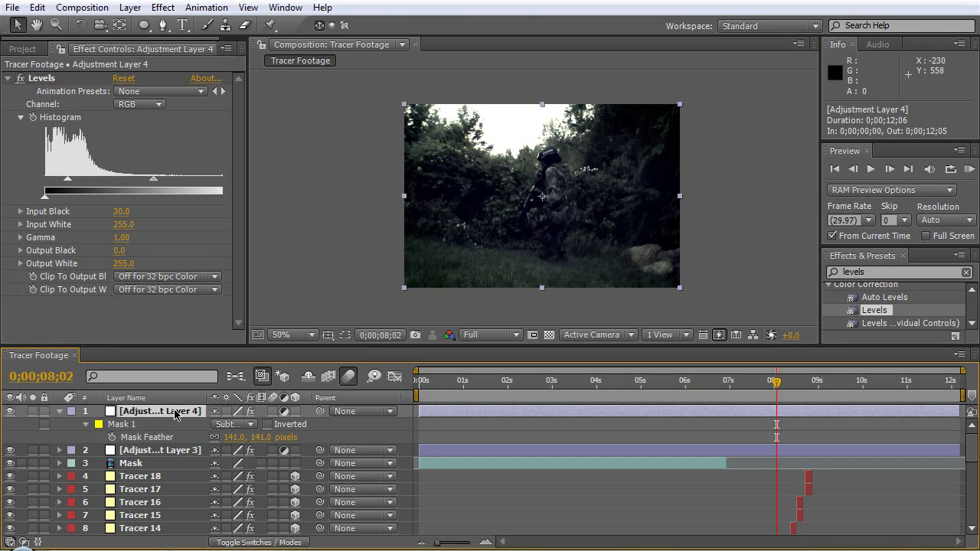
{"action": "key", "text": "t"}
{"action": "left_click", "coordinate": [221, 424]}
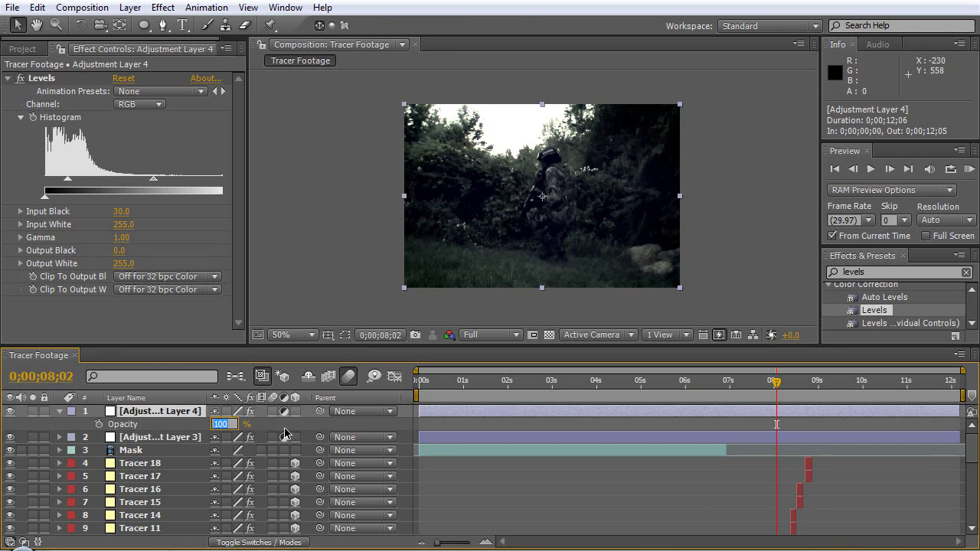
{"action": "key", "text": "Return"}
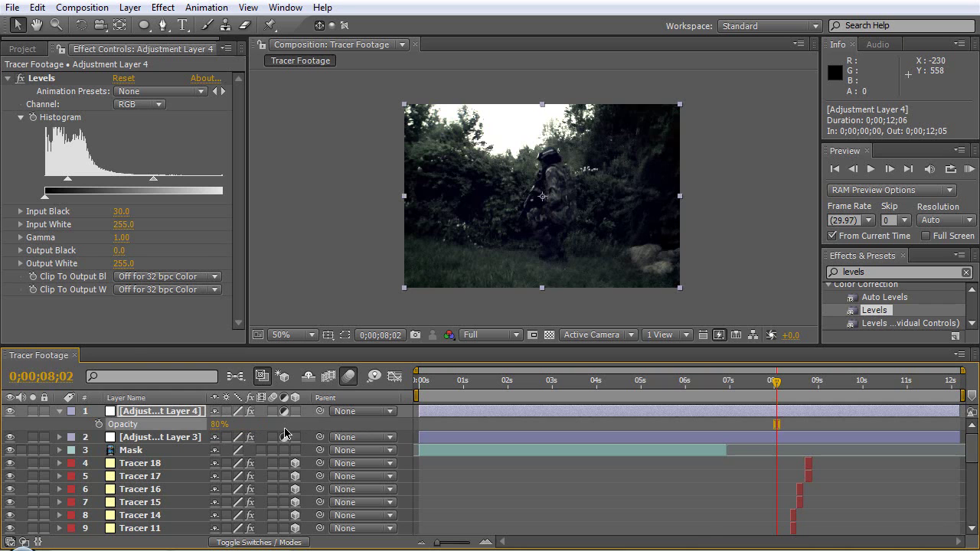
{"action": "left_click", "coordinate": [59, 413]}
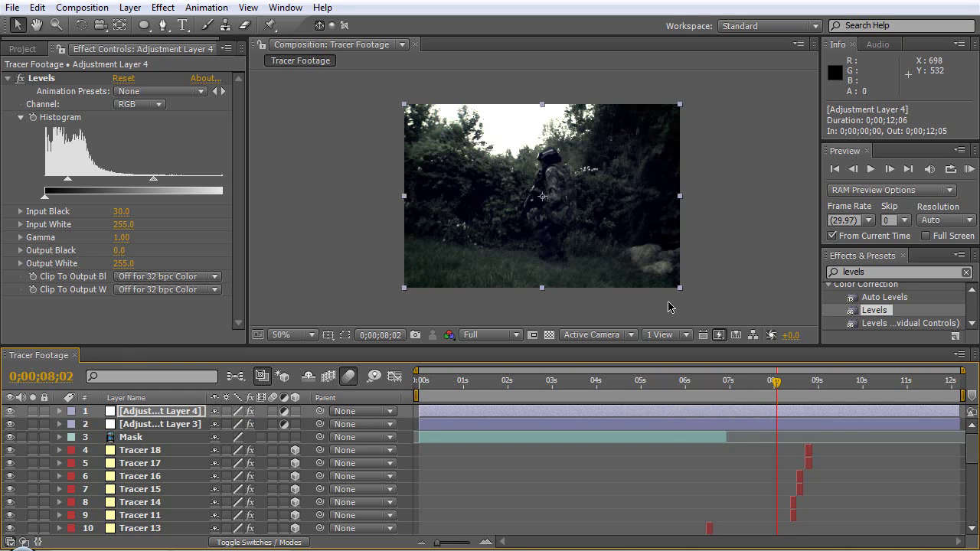